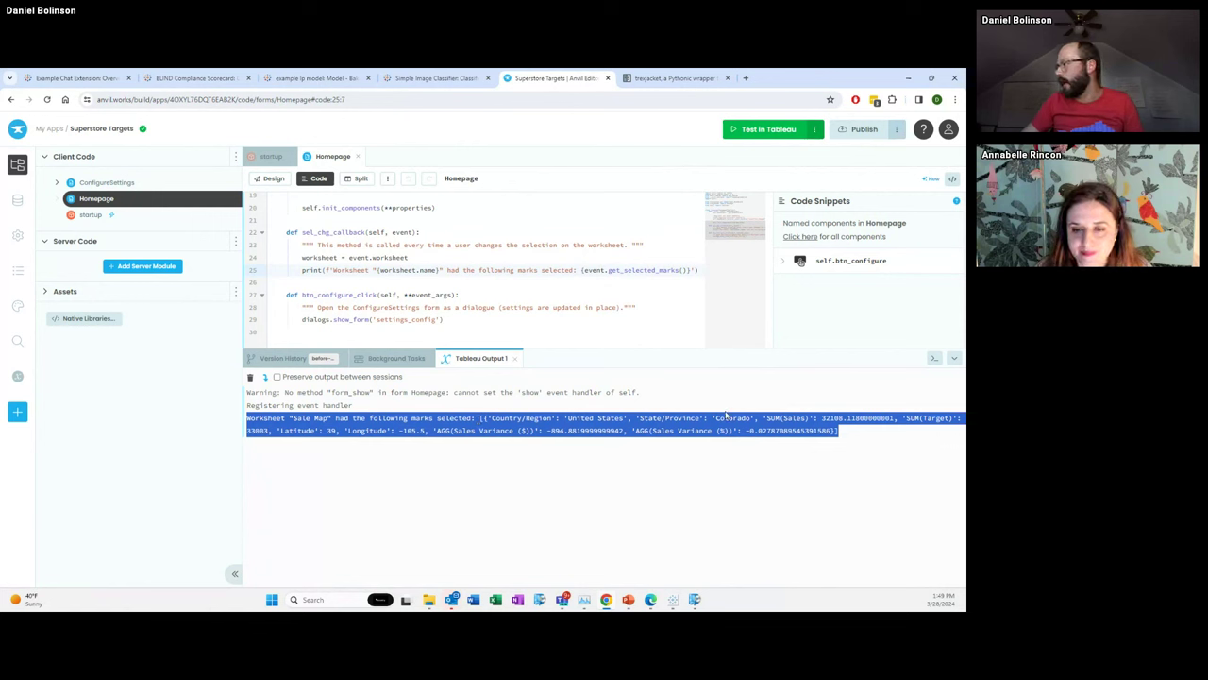
# Examine the selected-marks output, and look through the state and target rows of the Targets data table.
pyautogui.tripleClick(727, 417)
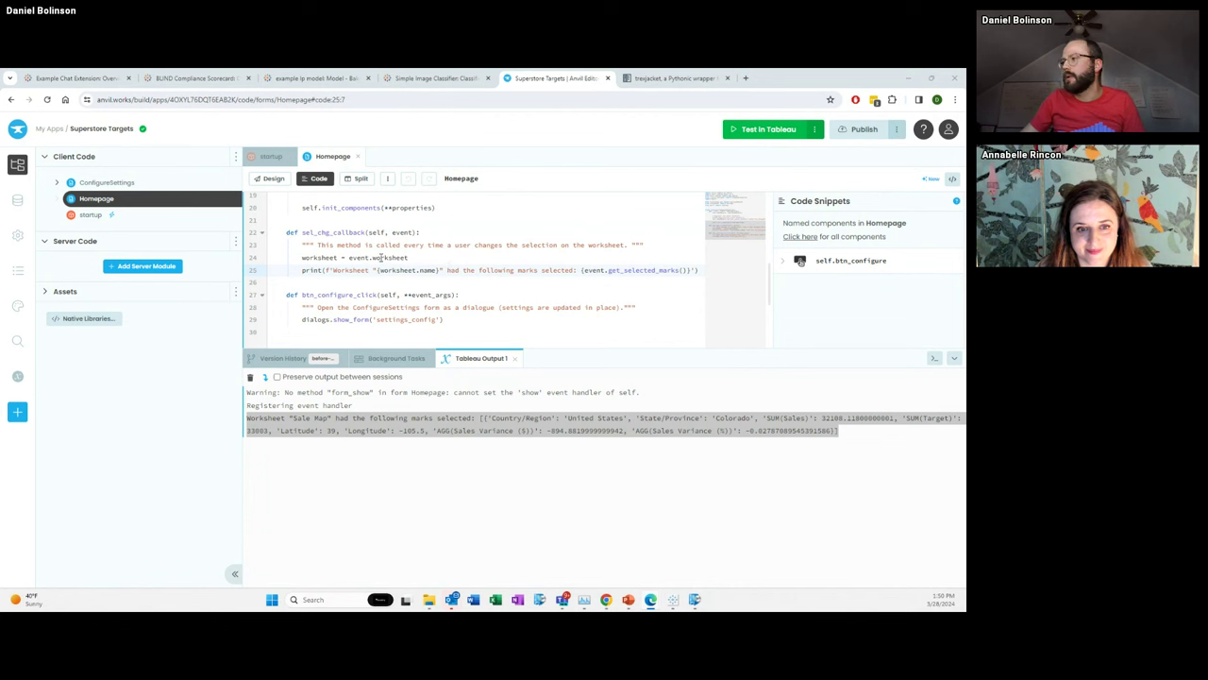
pyautogui.click(16, 201)
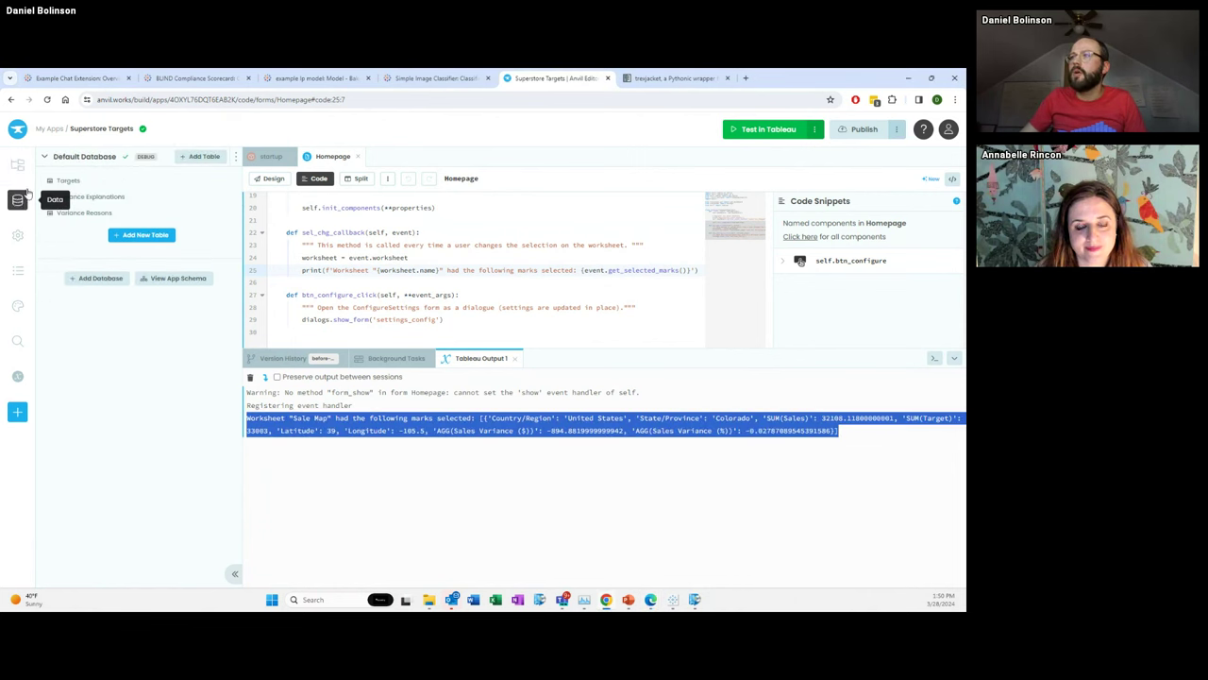
pyautogui.click(107, 184)
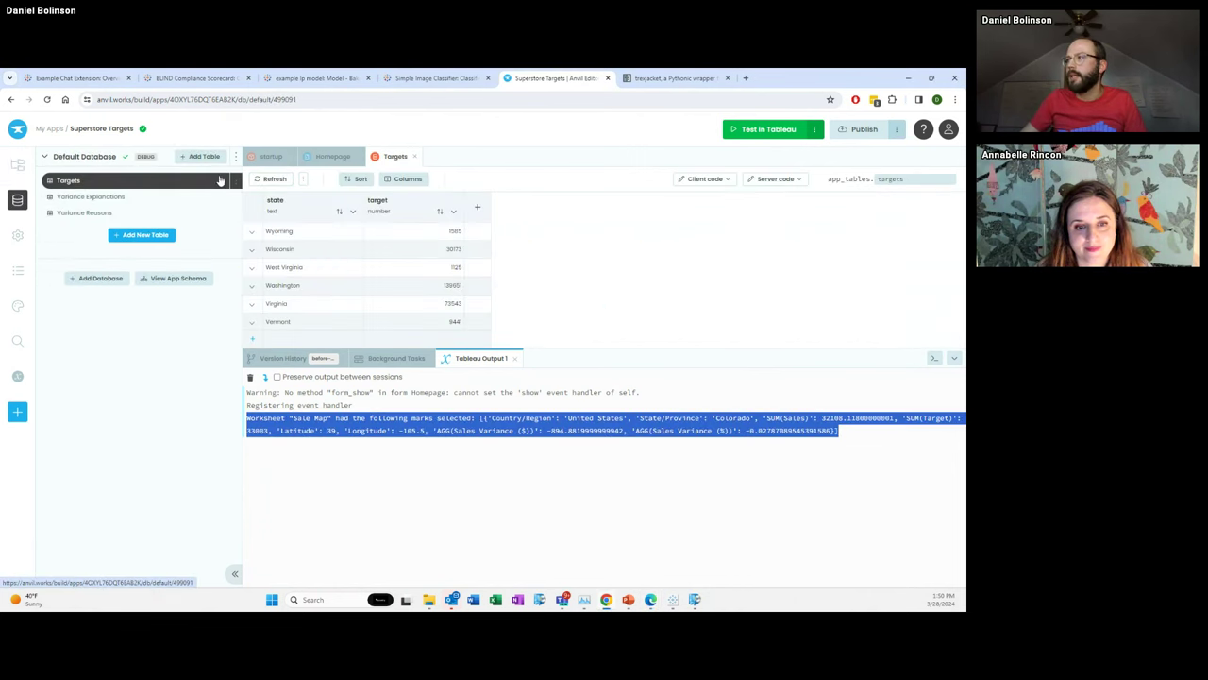
pyautogui.scroll(-2, 391, 270)
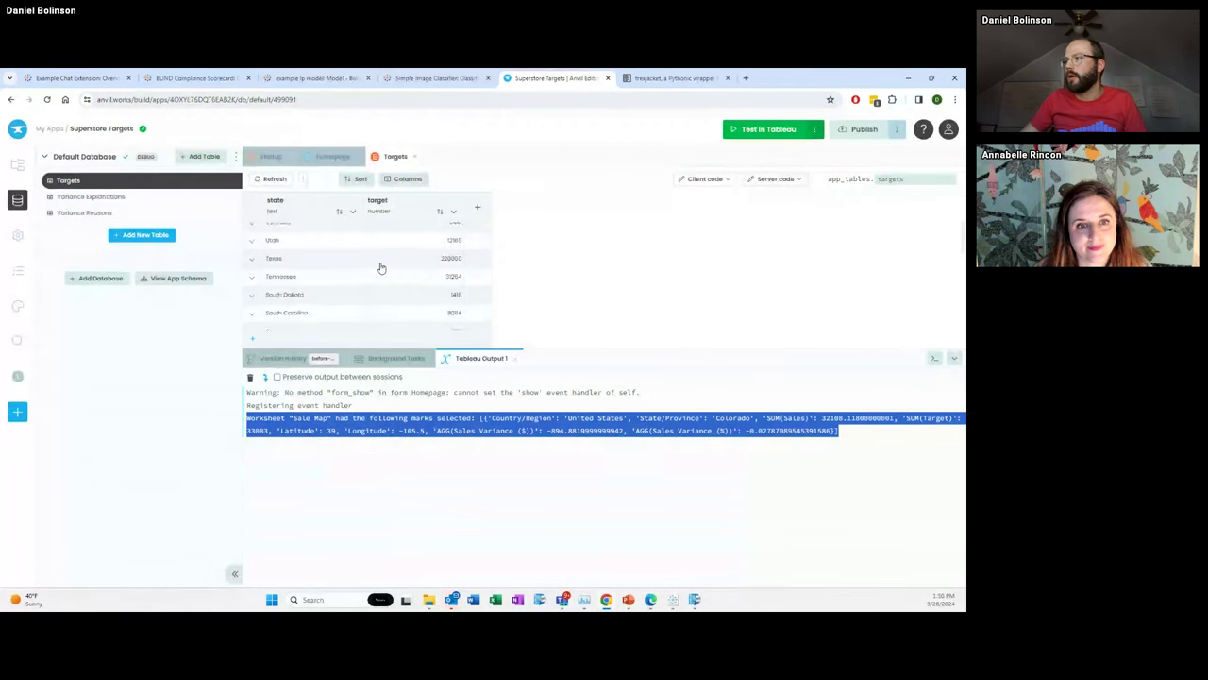
pyautogui.scroll(2, 381, 268)
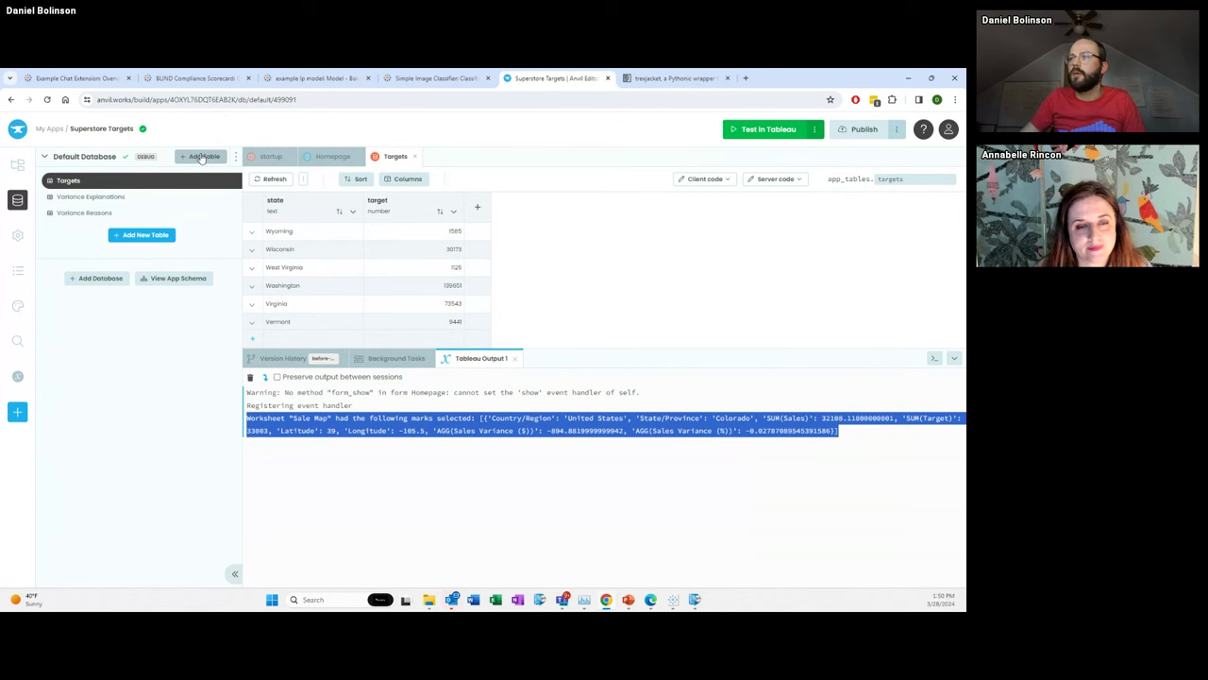
# Add a new table to the default database.
pyautogui.click(201, 158)
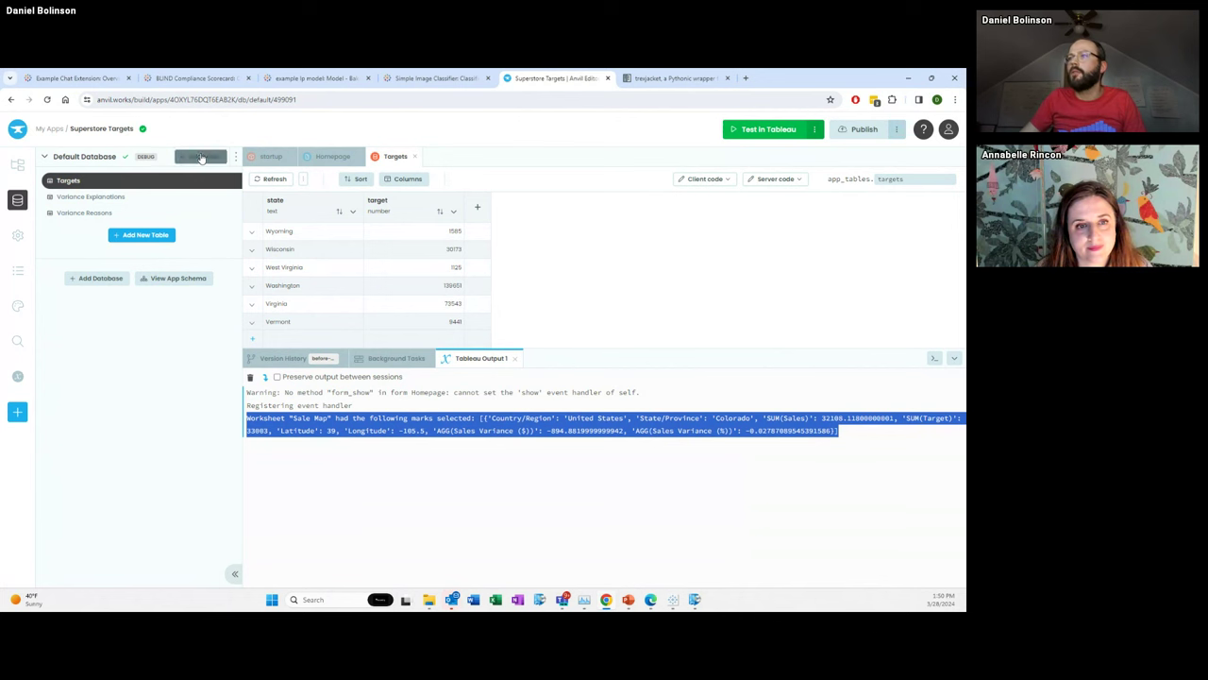
pyautogui.click(201, 171)
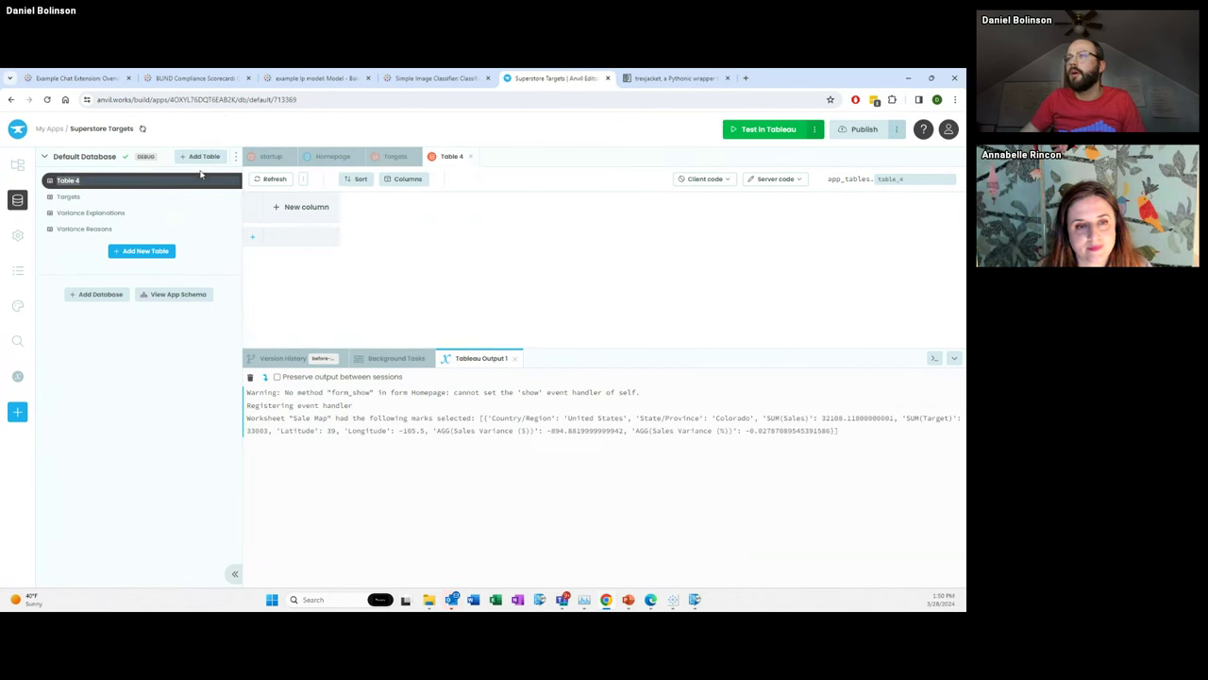
pyautogui.click(315, 208)
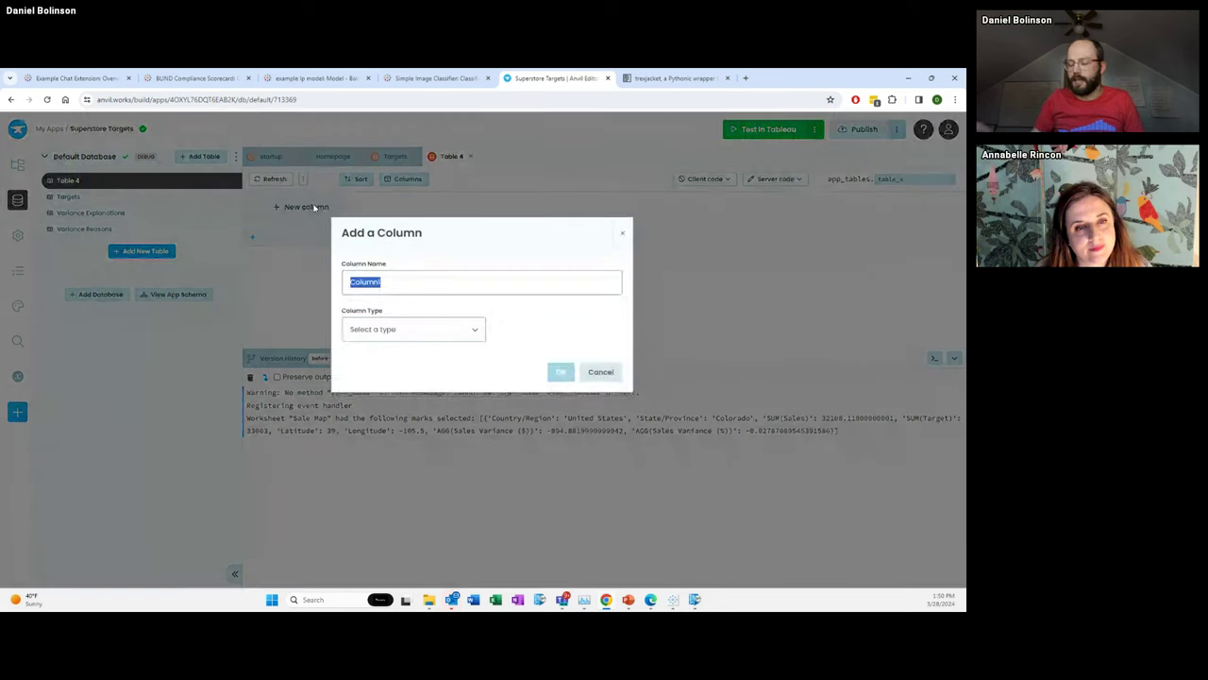
pyautogui.write('Va')
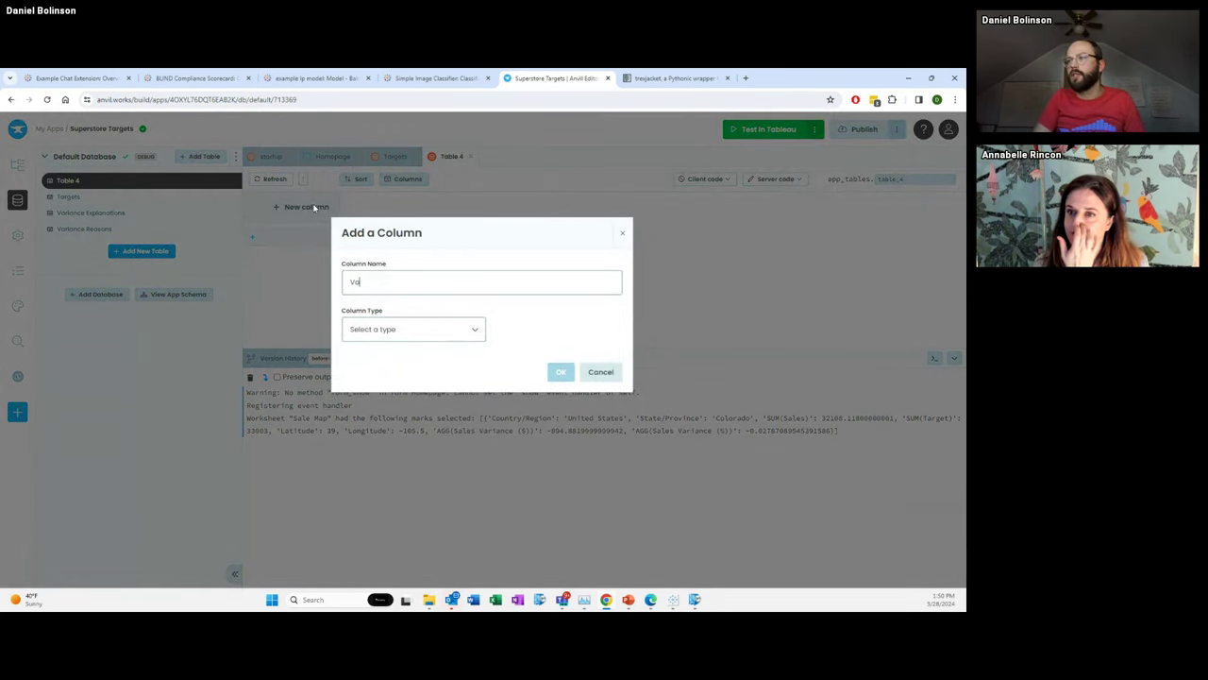
pyautogui.write('riance Reasons 2')
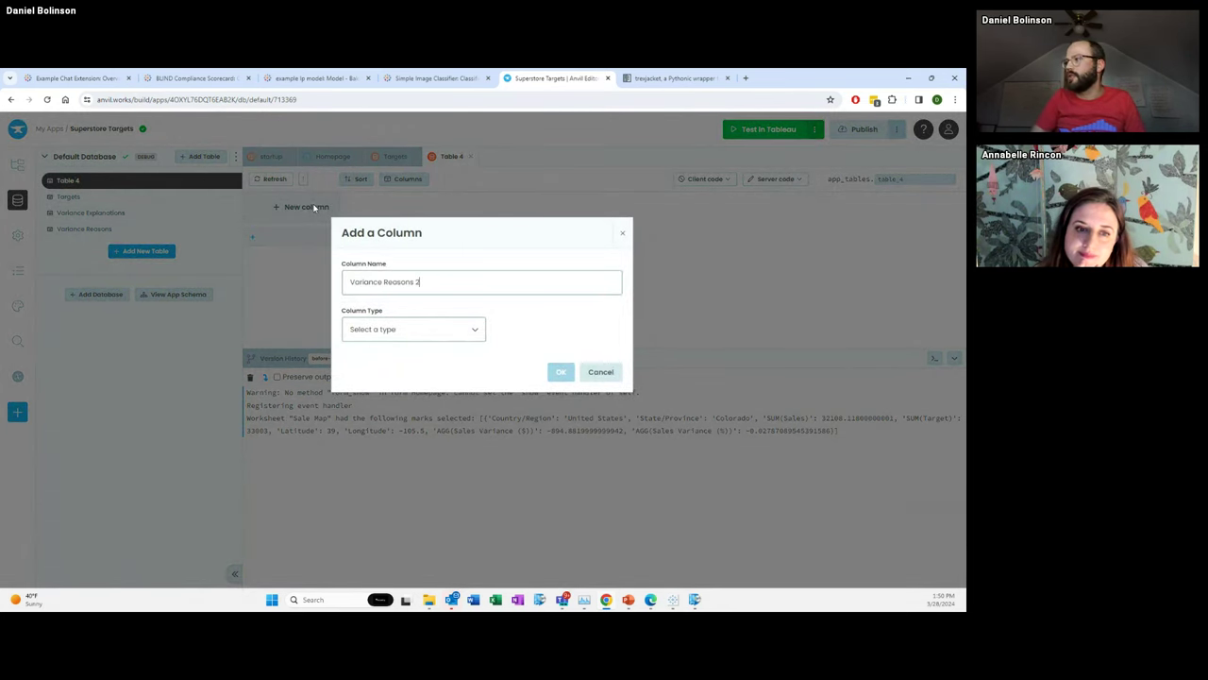
pyautogui.click(443, 329)
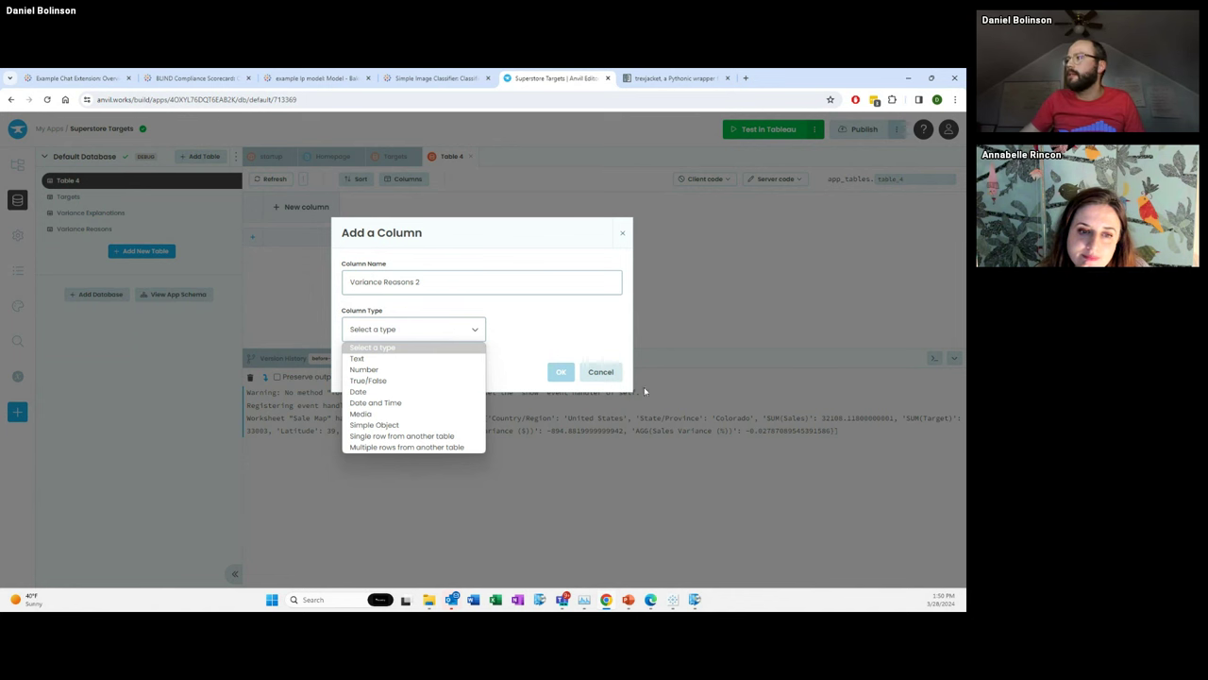
pyautogui.click(608, 376)
pyautogui.click(604, 372)
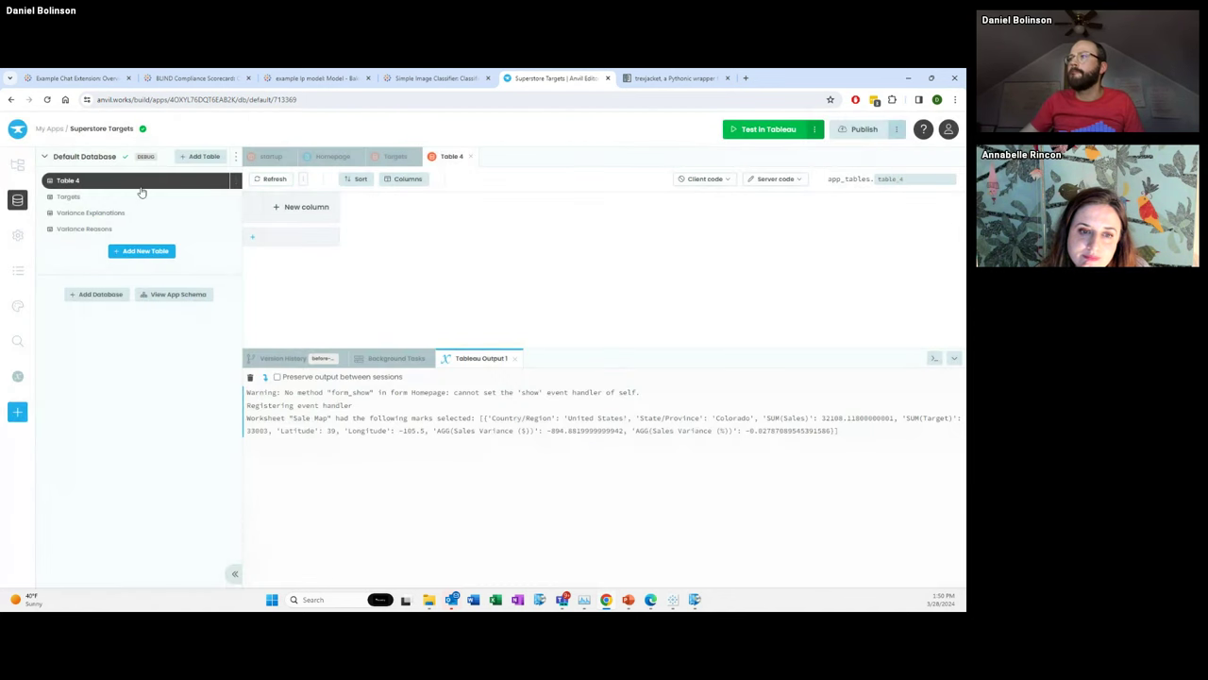
# Rename the new table as Variane Reasons 2.
pyautogui.doubleClick(87, 181)
pyautogui.write('Variance Reasons')
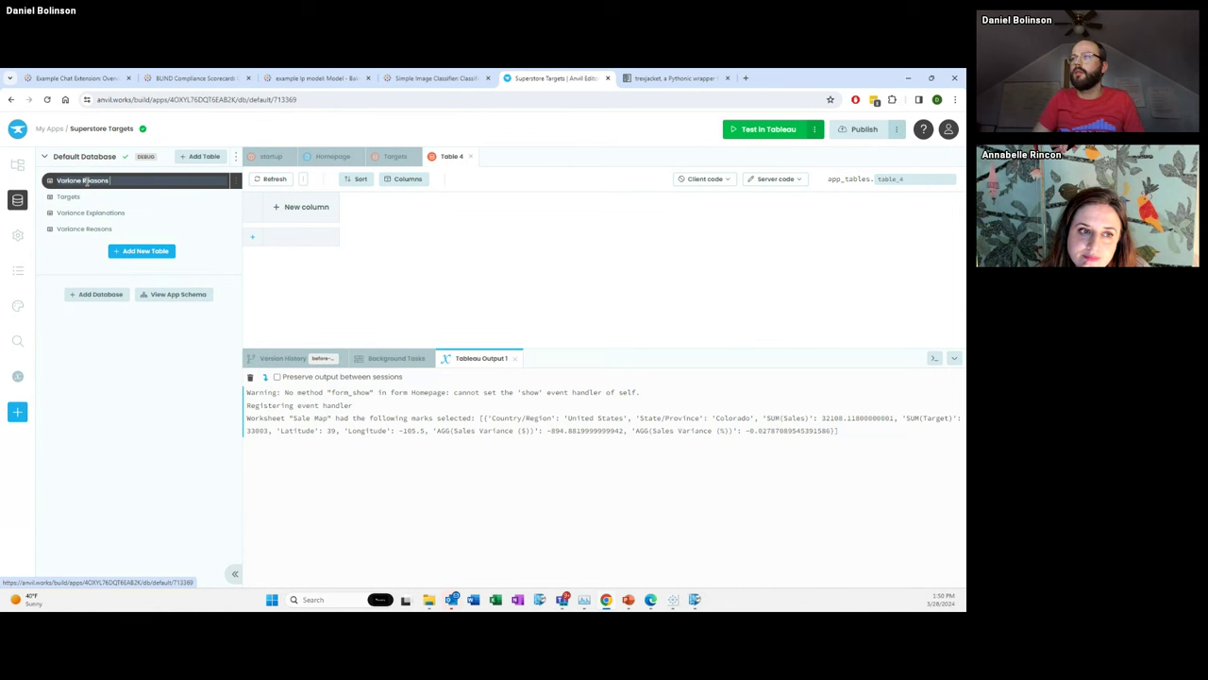
pyautogui.press('Return')
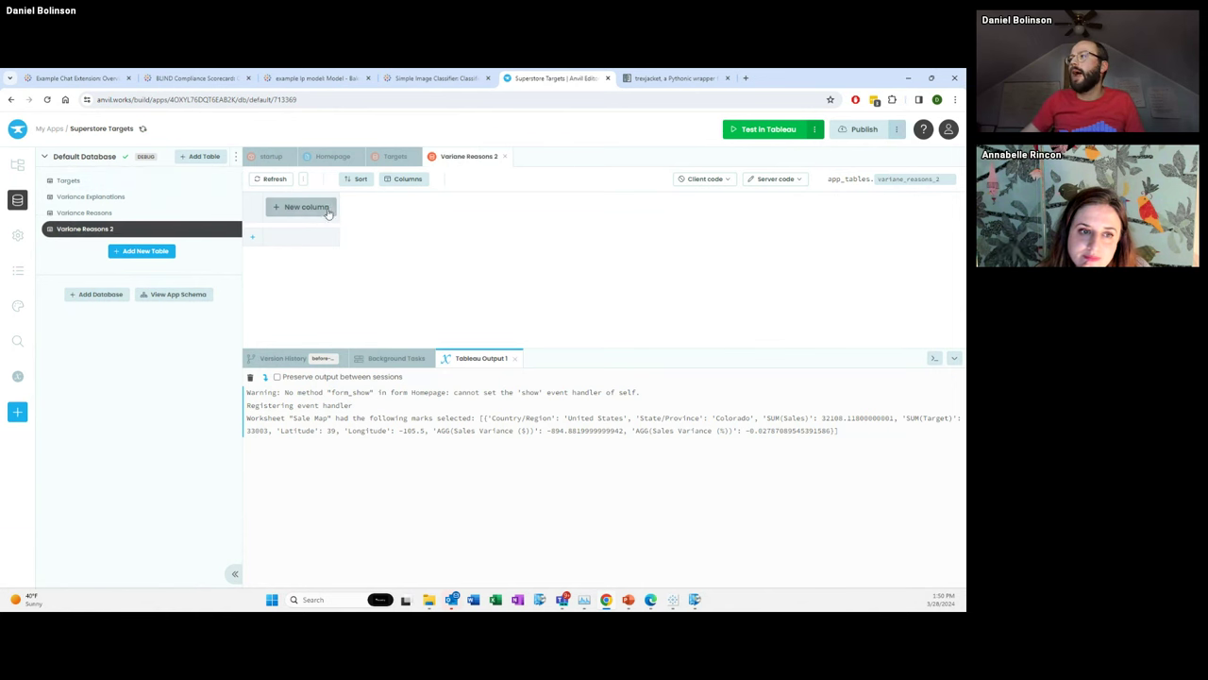
# Add a column named state with the Text type to the new table.
pyautogui.click(306, 212)
pyautogui.write('state')
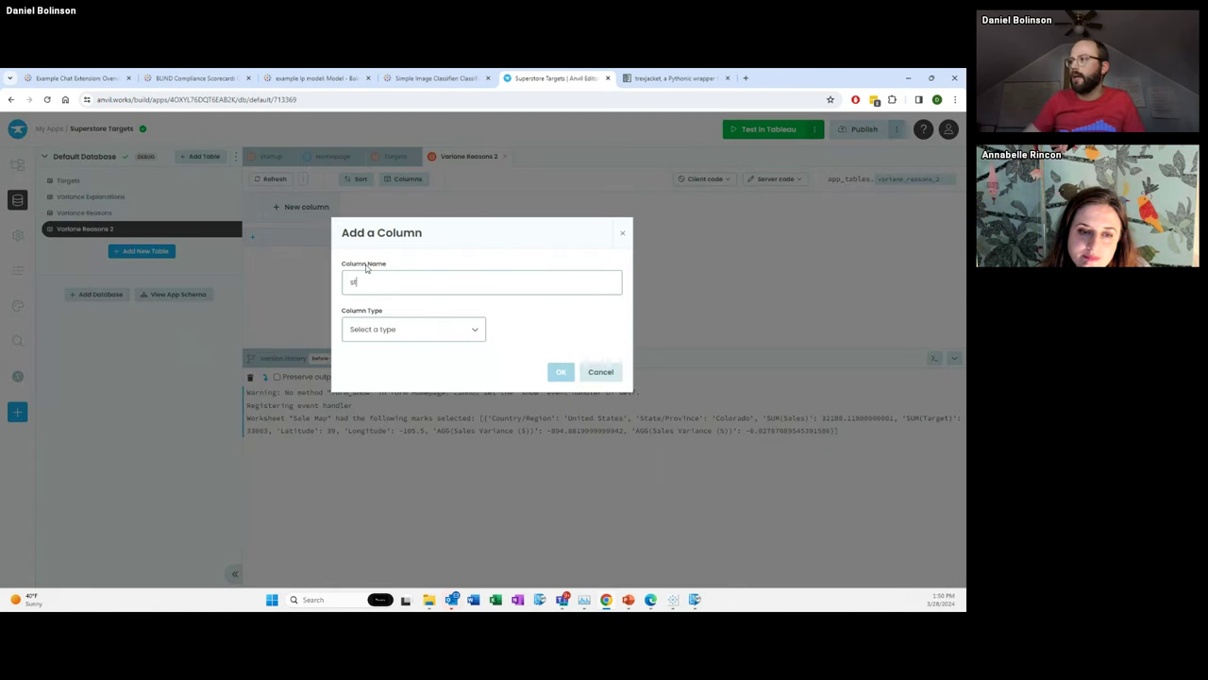
pyautogui.click(378, 327)
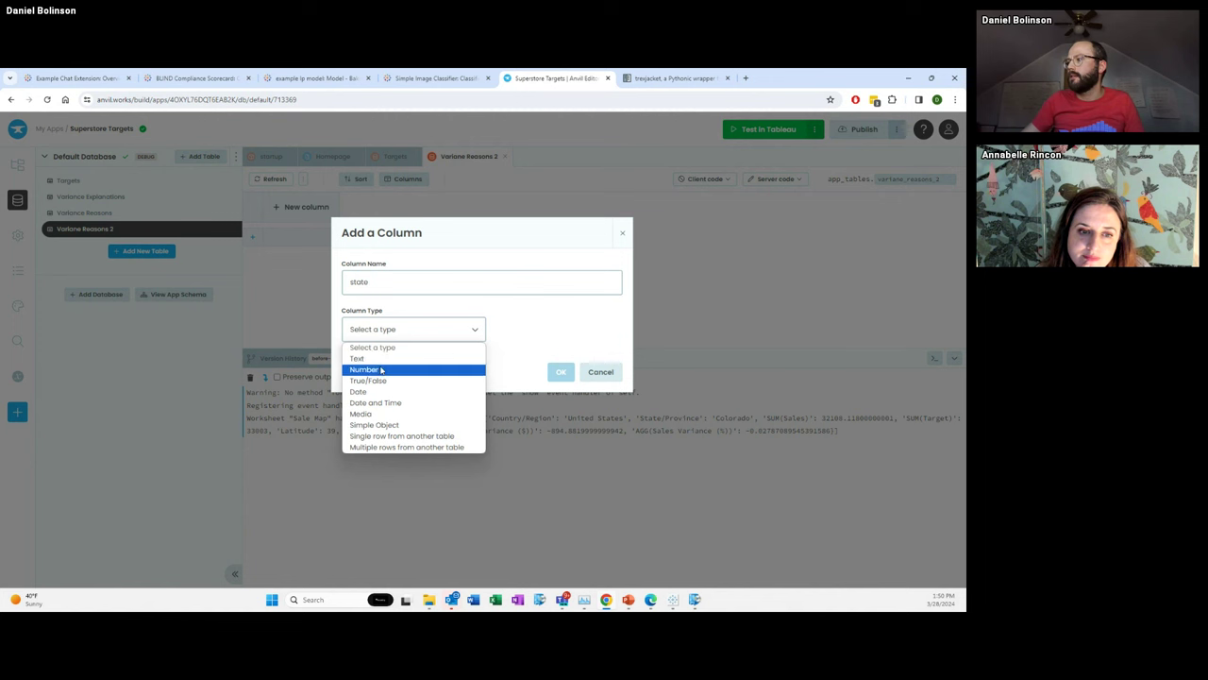
pyautogui.click(382, 370)
pyautogui.click(424, 330)
pyautogui.click(377, 357)
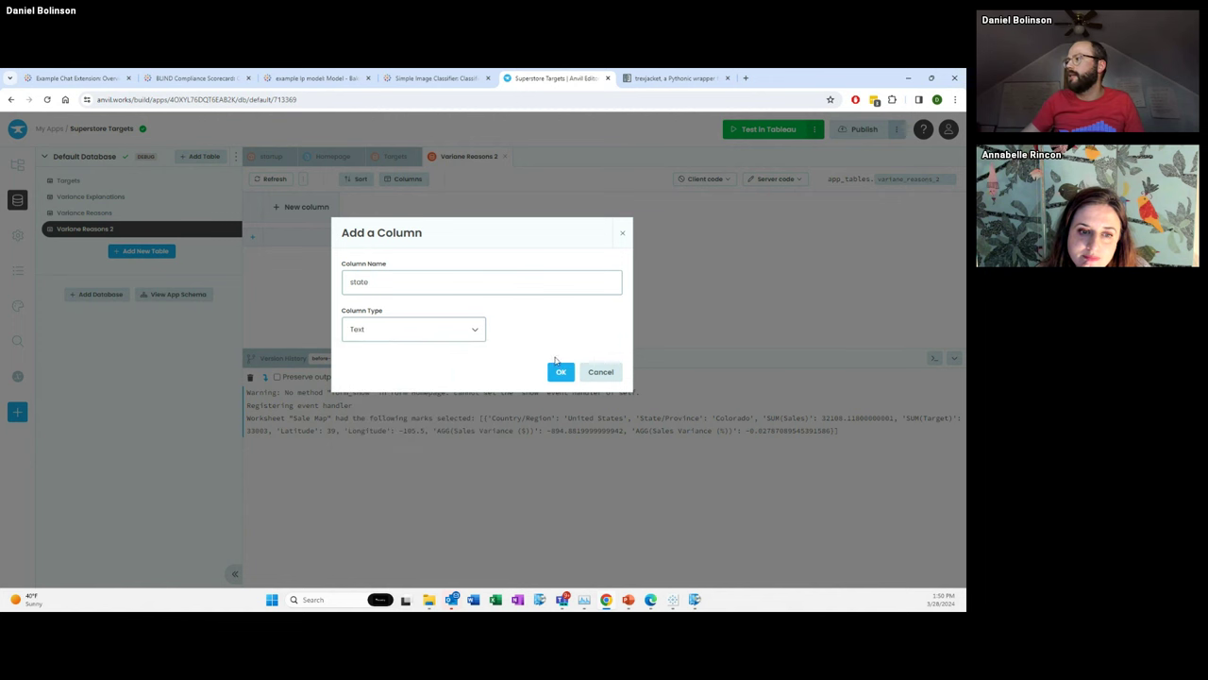
pyautogui.click(559, 372)
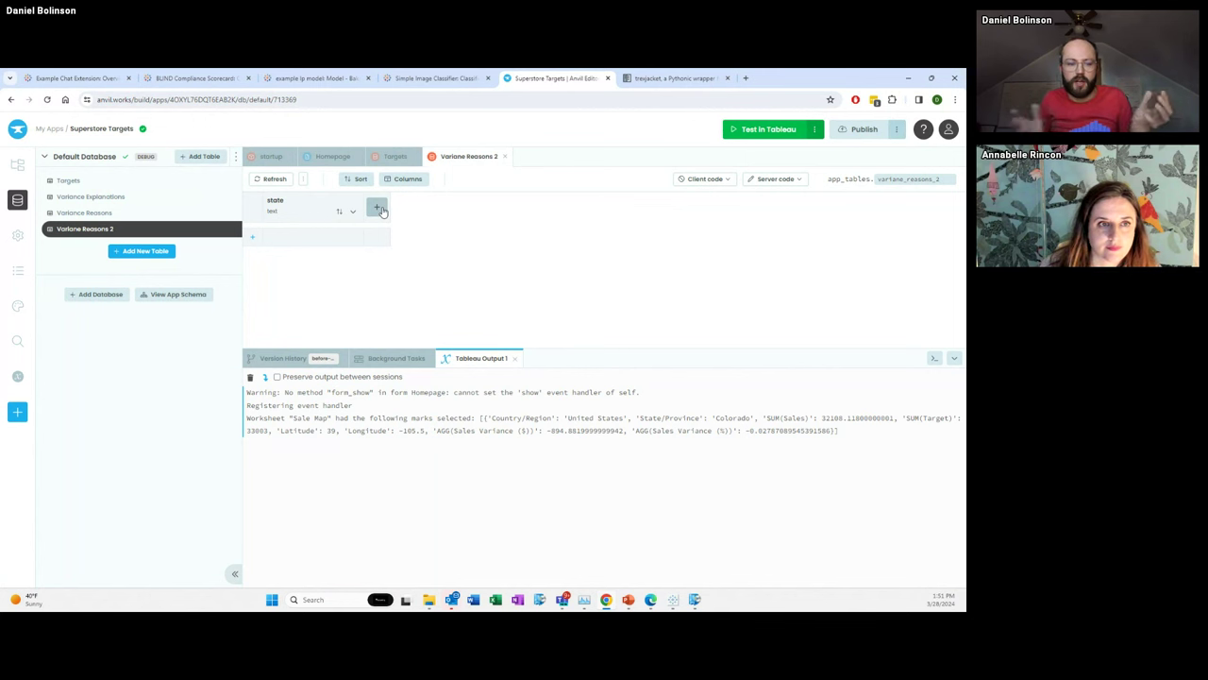
# Open the existing Variance Reasons and Variance Explanations tables to review their columns and rows.
pyautogui.click(63, 215)
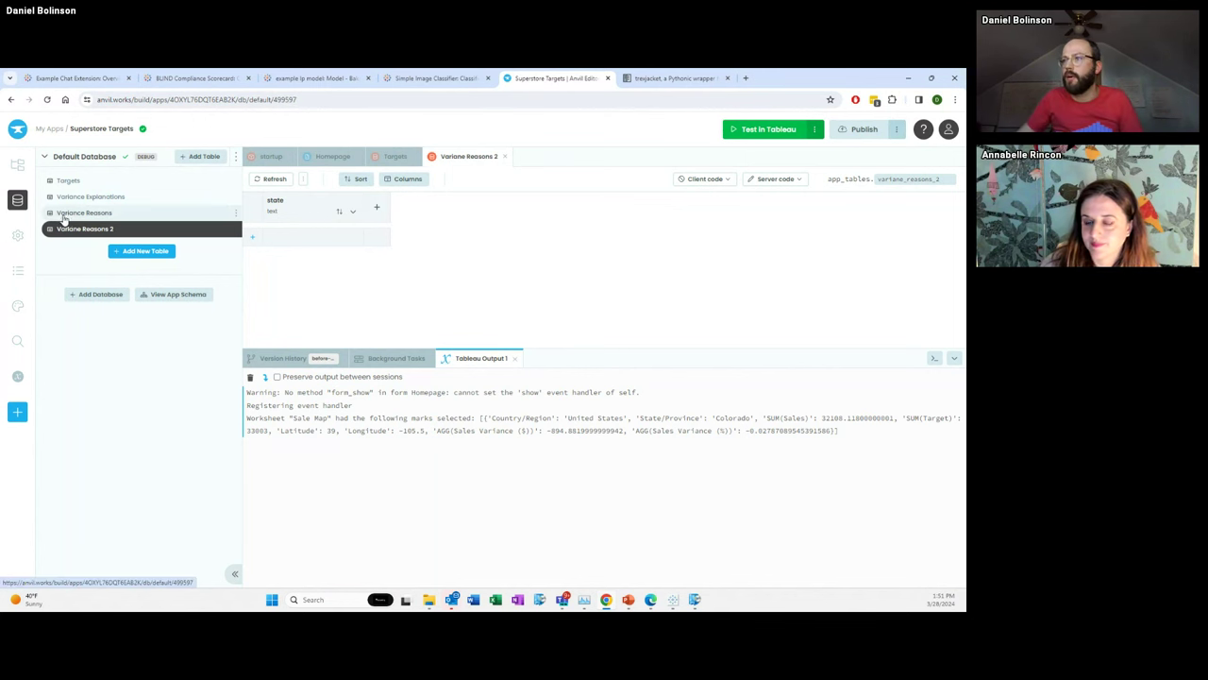
pyautogui.click(95, 196)
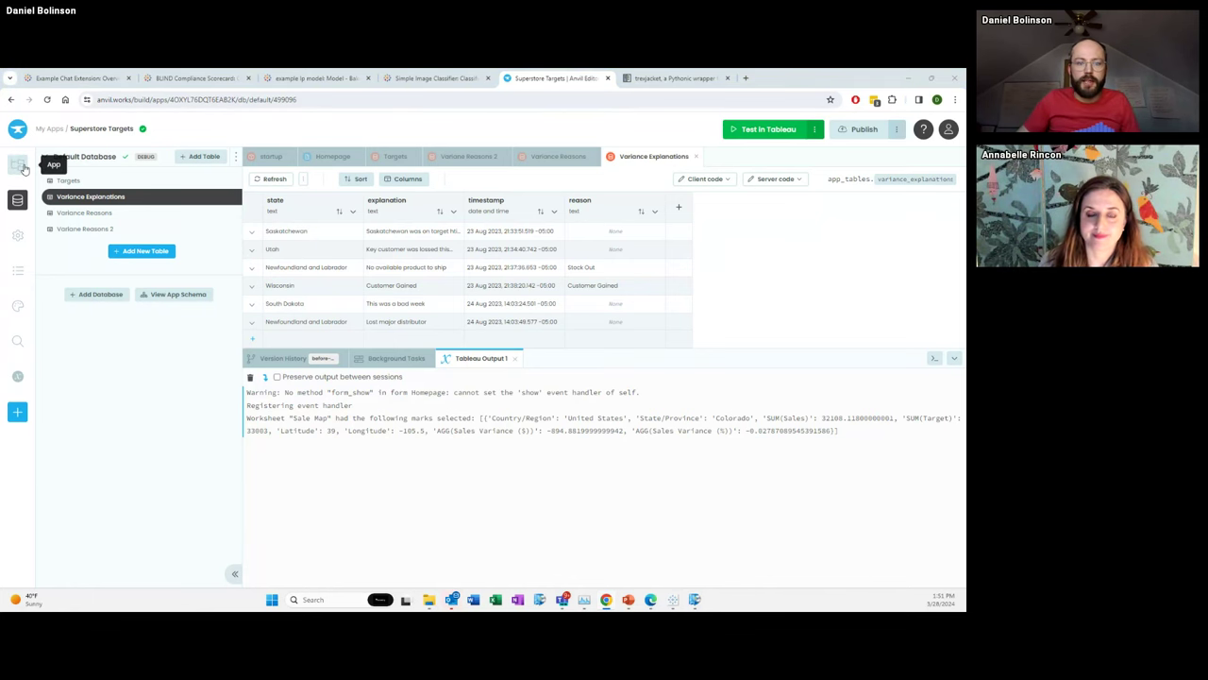
# Switch to the Tableau dashboard, select Utah on the sales map to view its variance, and clear the selection.
pyautogui.hotkey('alt', 'Tab')
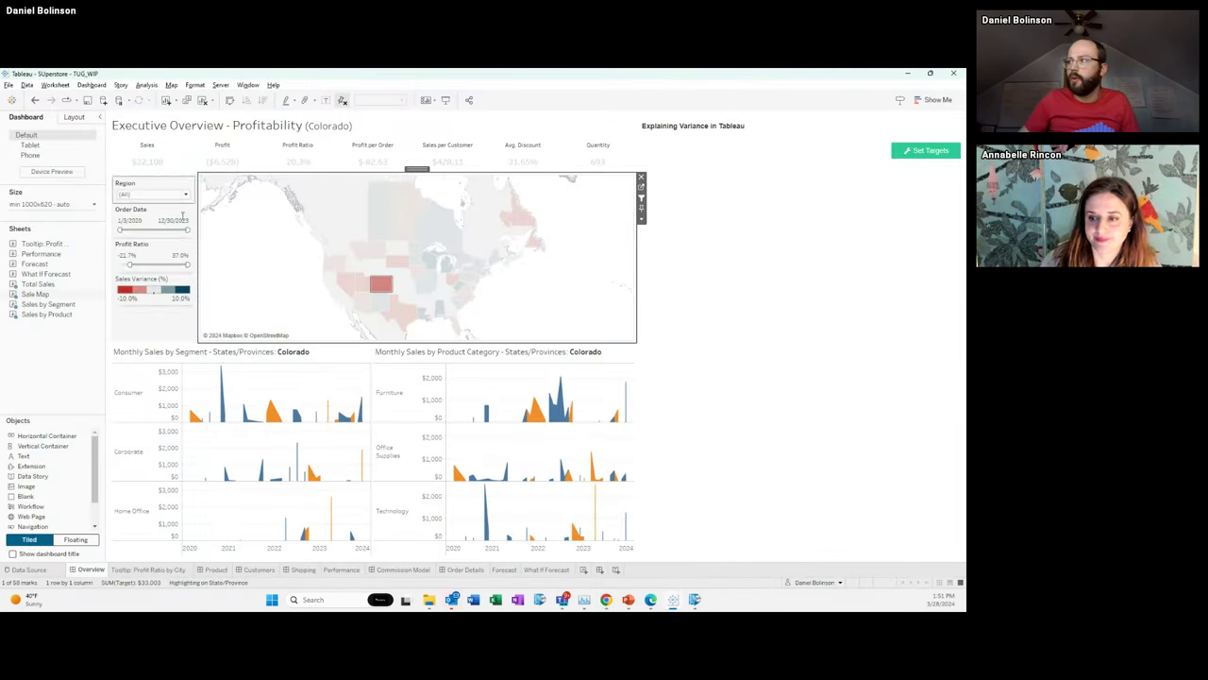
pyautogui.click(364, 285)
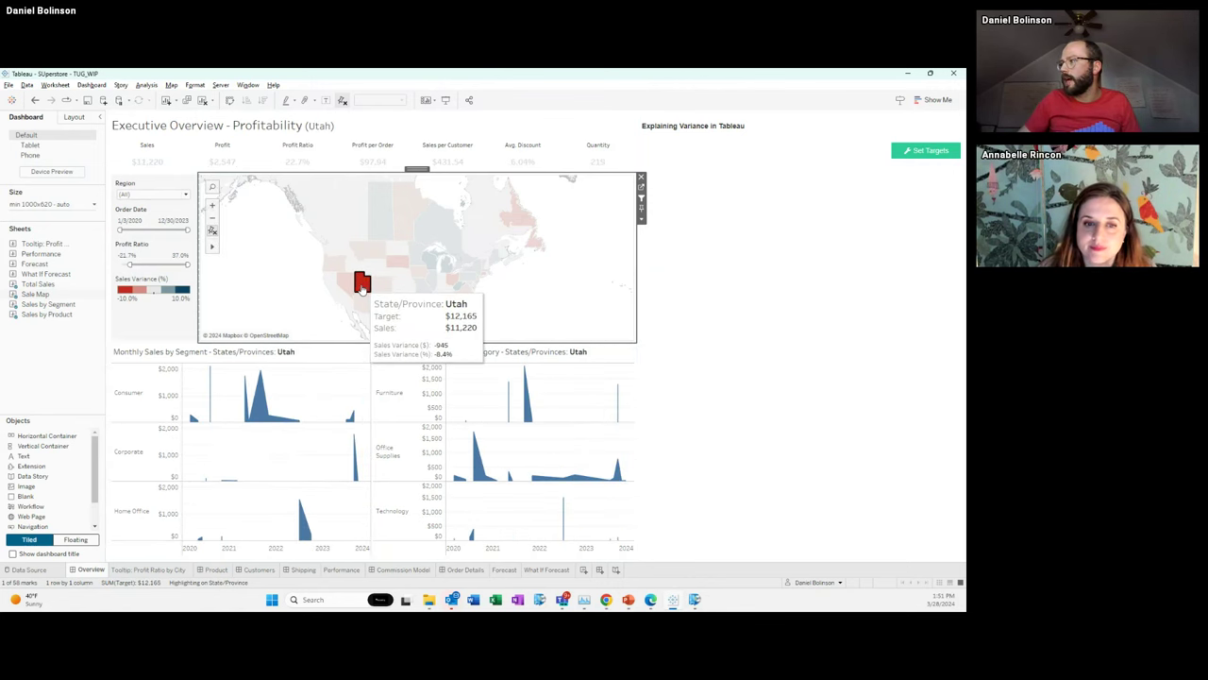
pyautogui.click(362, 287)
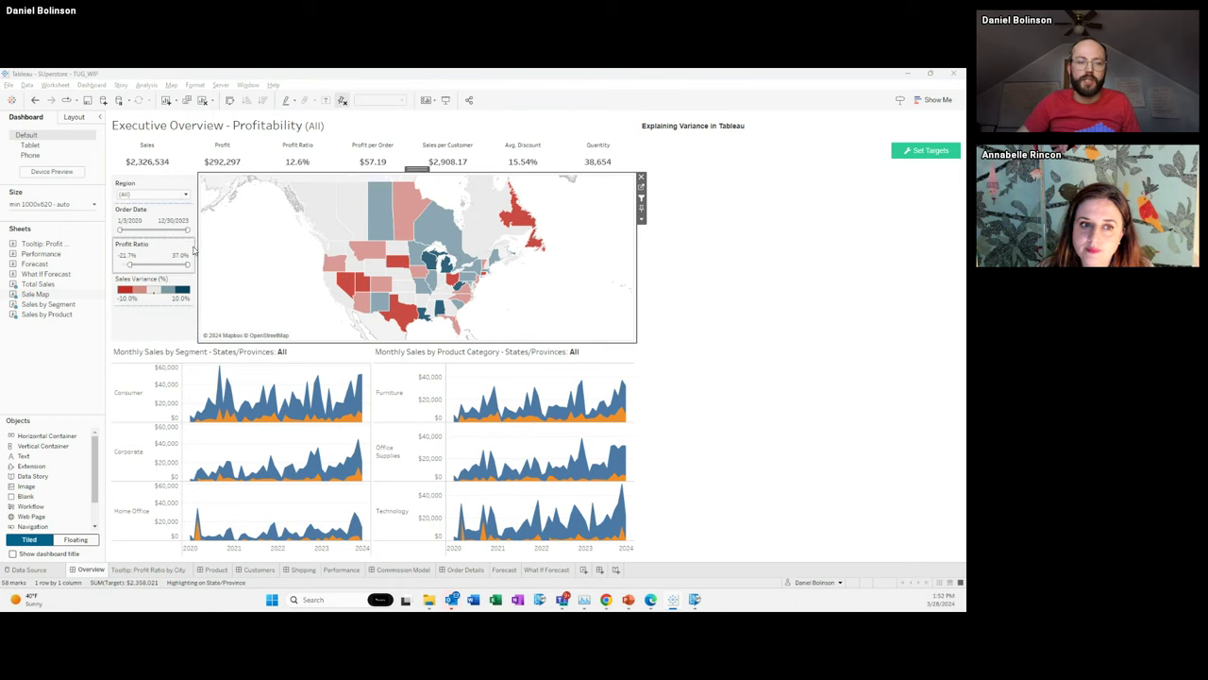
# Switch back to the Anvil editor and show the Homepage form in Design view with the output pane collapsed.
pyautogui.hotkey('alt', 'Tab')
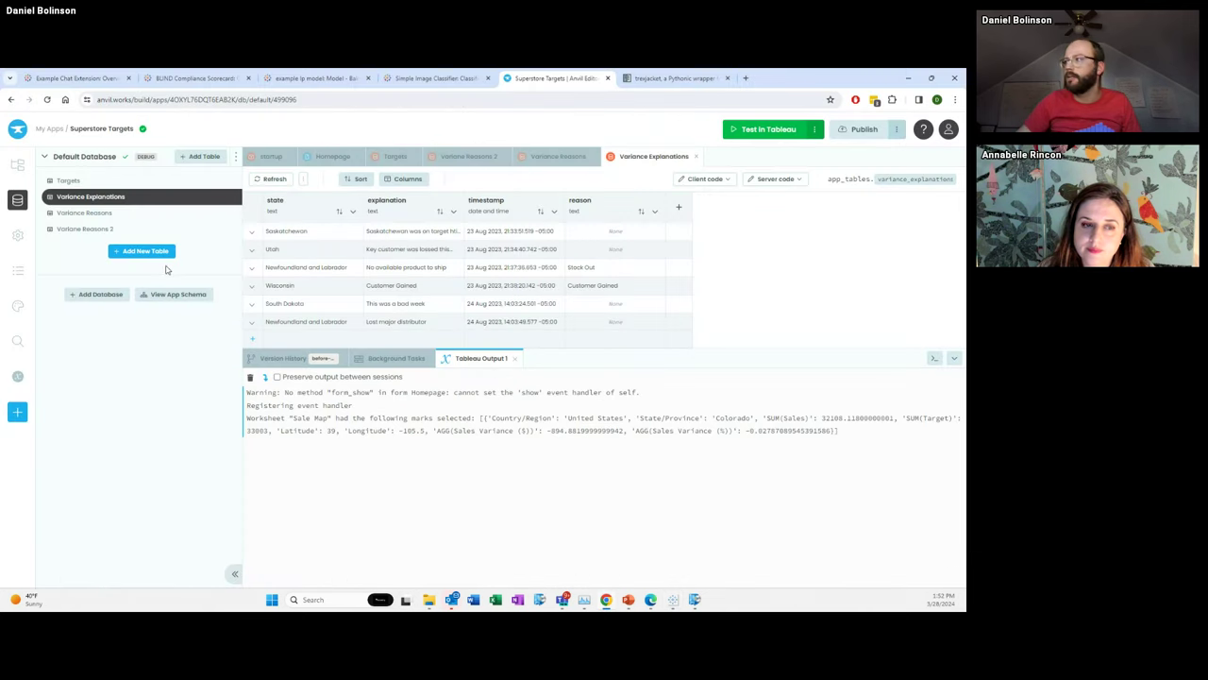
pyautogui.click(328, 158)
pyautogui.click(273, 177)
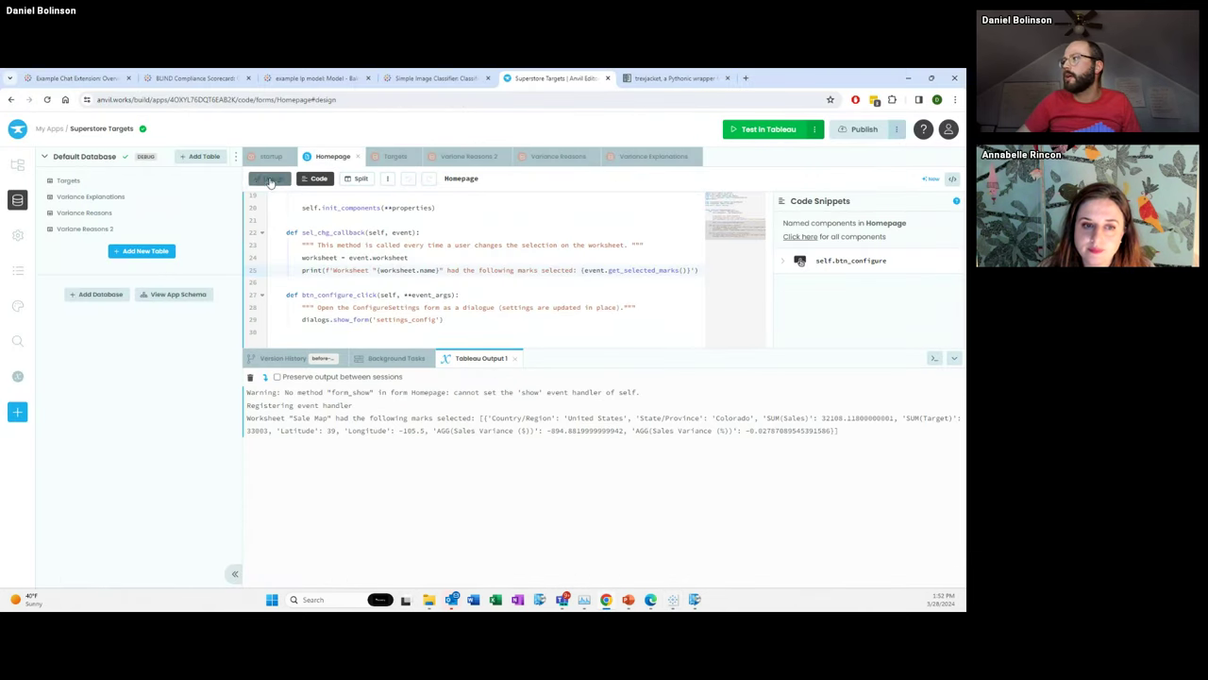
pyautogui.click(954, 358)
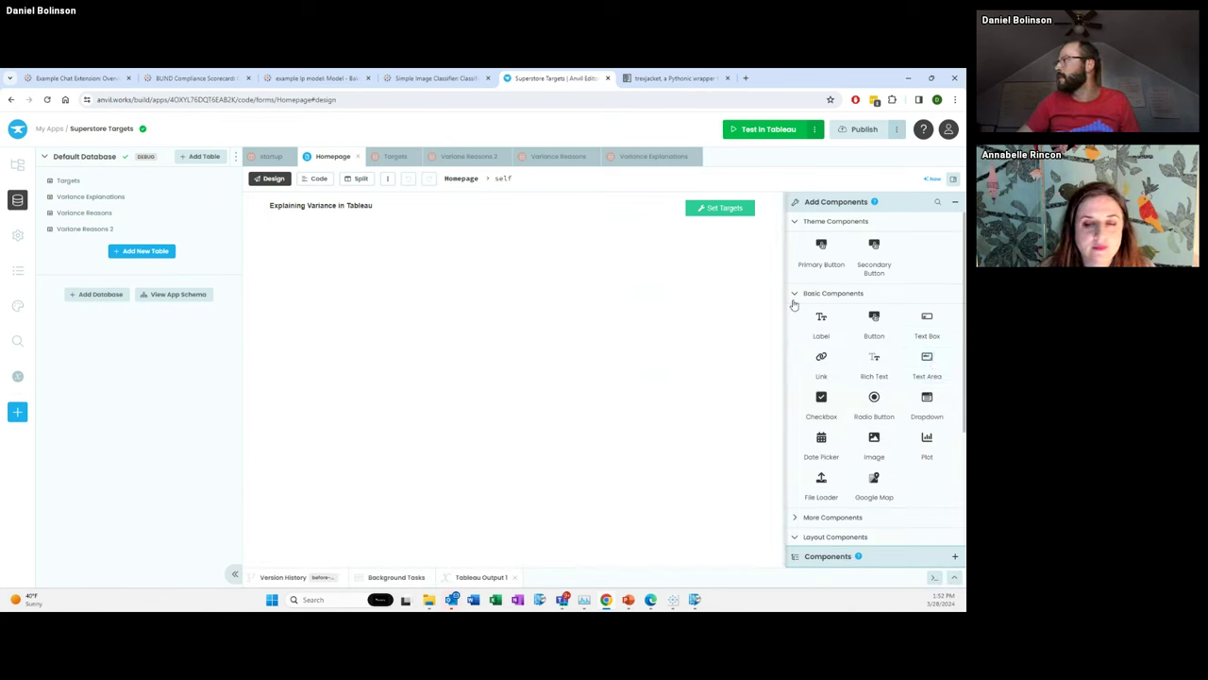
# Add a label below the Homepage form's title and set its text to "State:".
pyautogui.moveTo(820, 321); pyautogui.dragTo(355, 249)
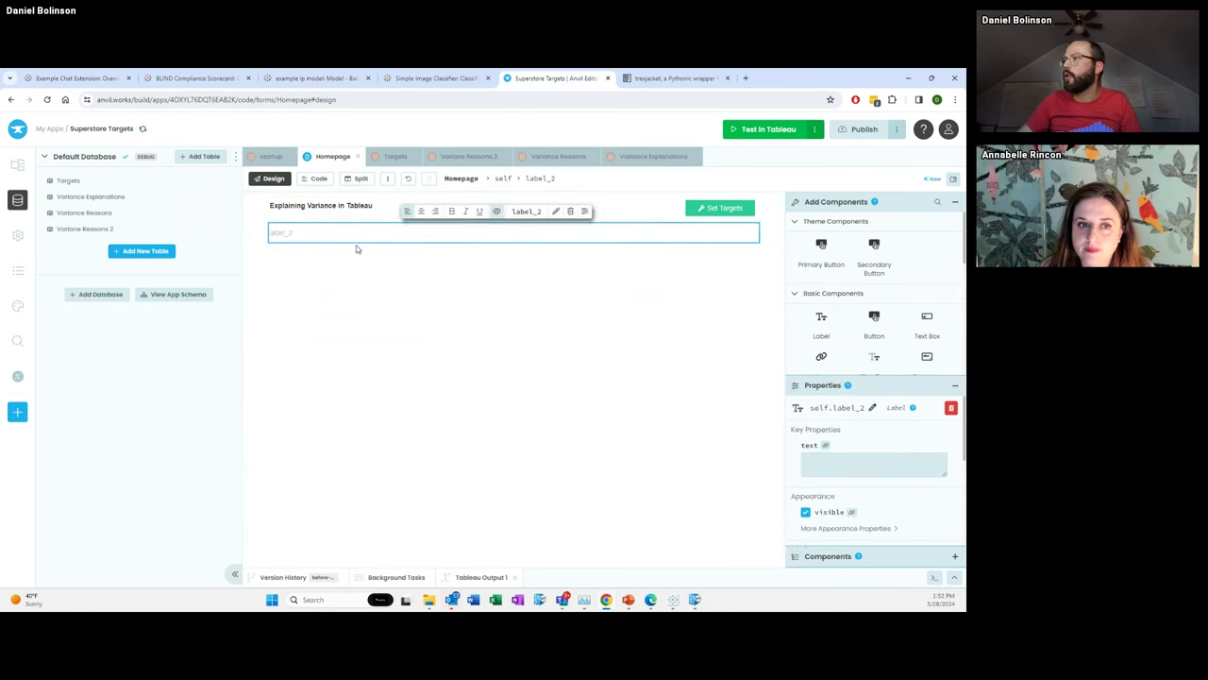
pyautogui.click(828, 460)
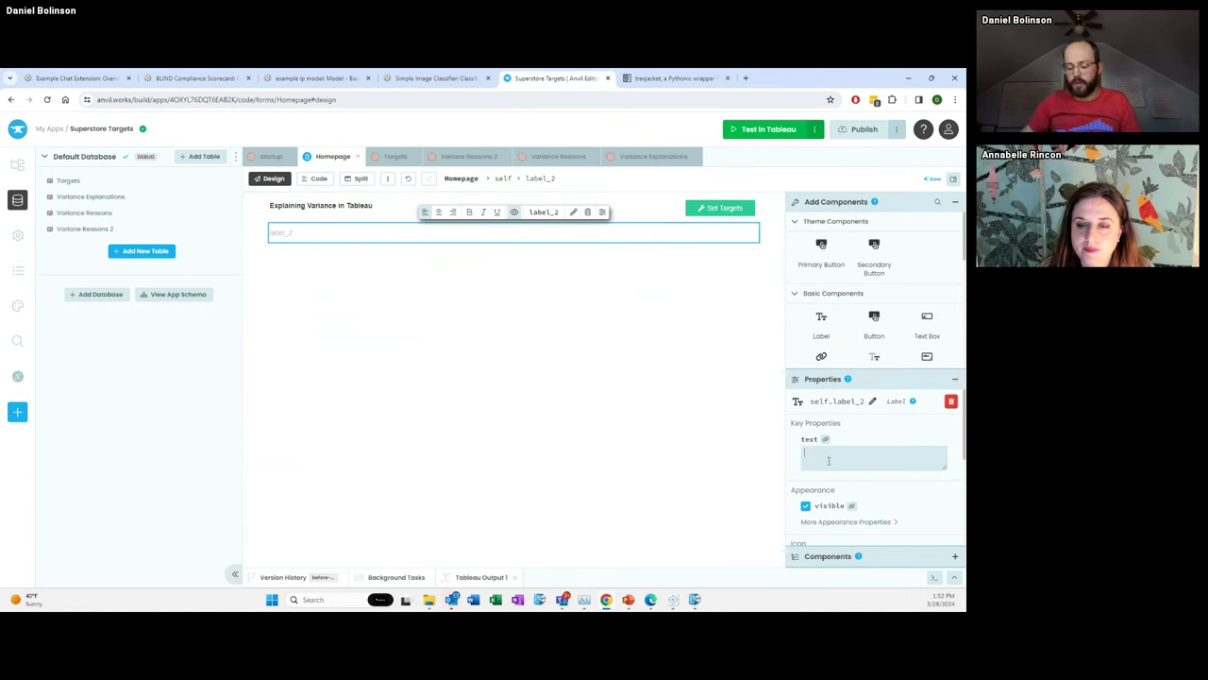
pyautogui.write('State:')
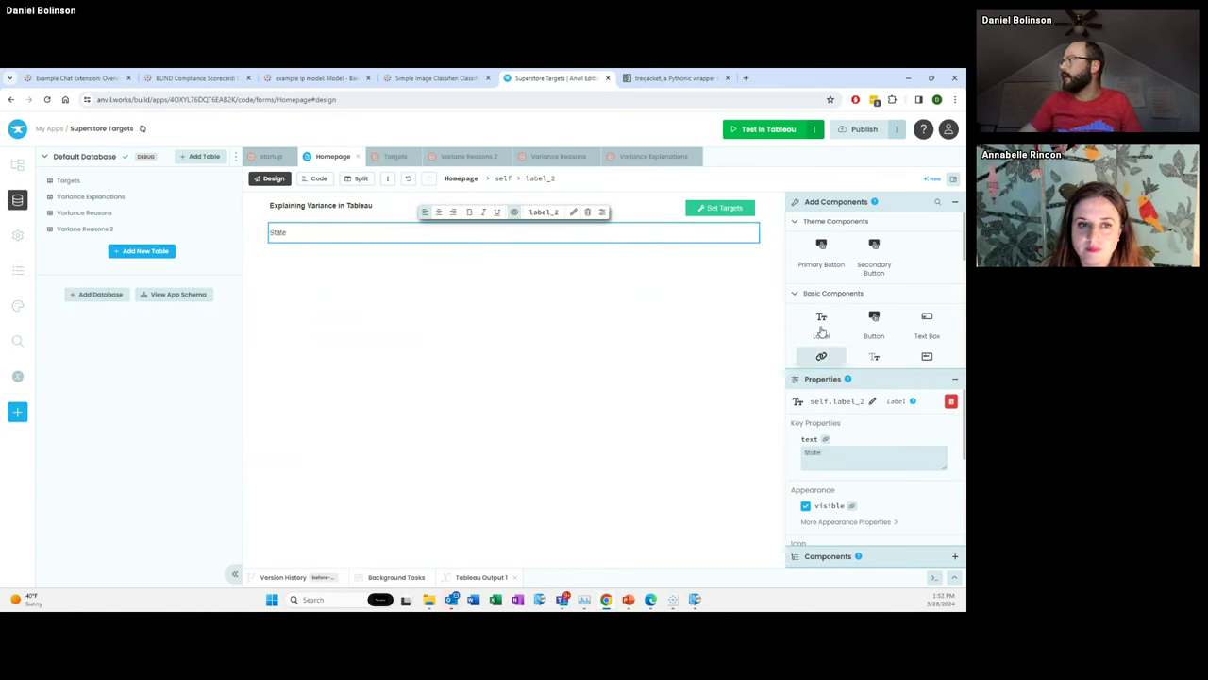
# Place a second label beside the "State:" label and name it label_state.
pyautogui.moveTo(765, 239)
pyautogui.mouseDown()
pyautogui.moveTo(744, 245)
pyautogui.moveTo(768, 239)
pyautogui.mouseUp()
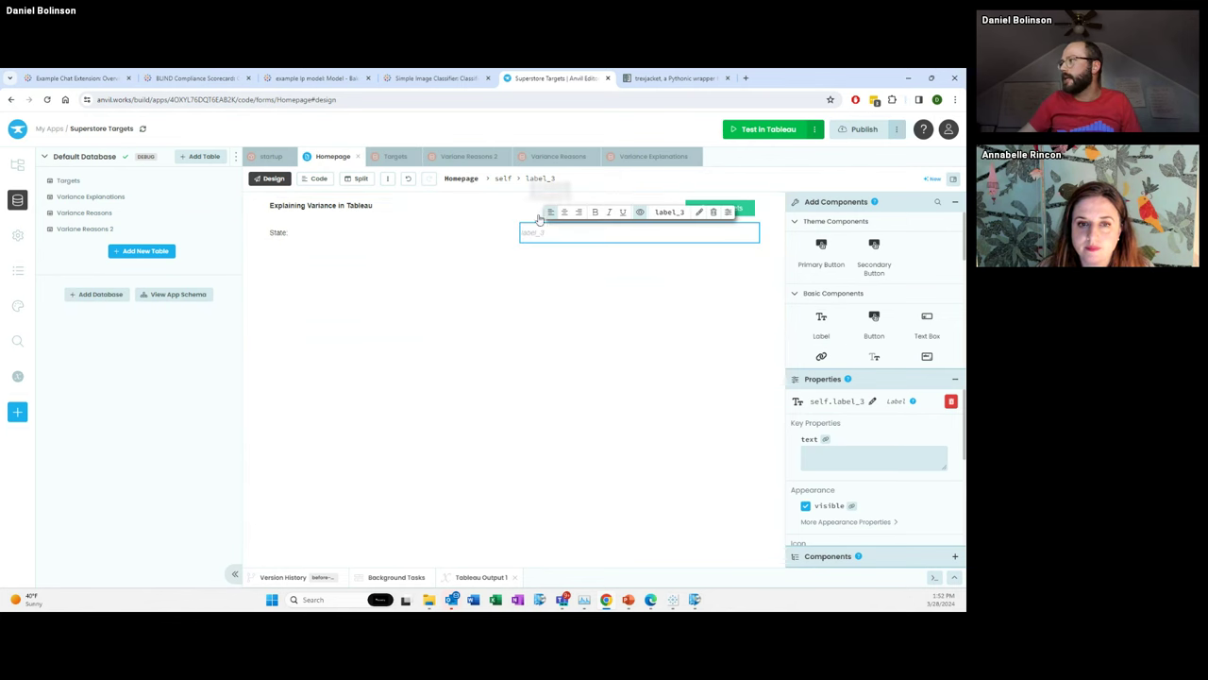
pyautogui.click(666, 212)
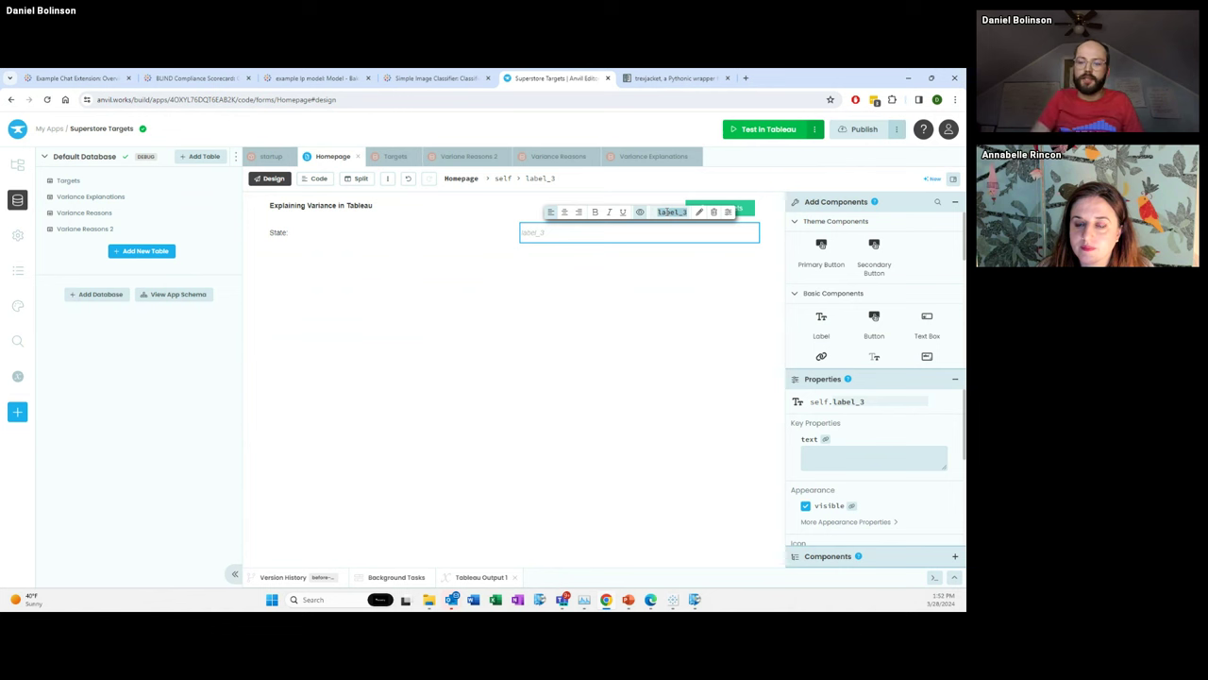
pyautogui.write('label_')
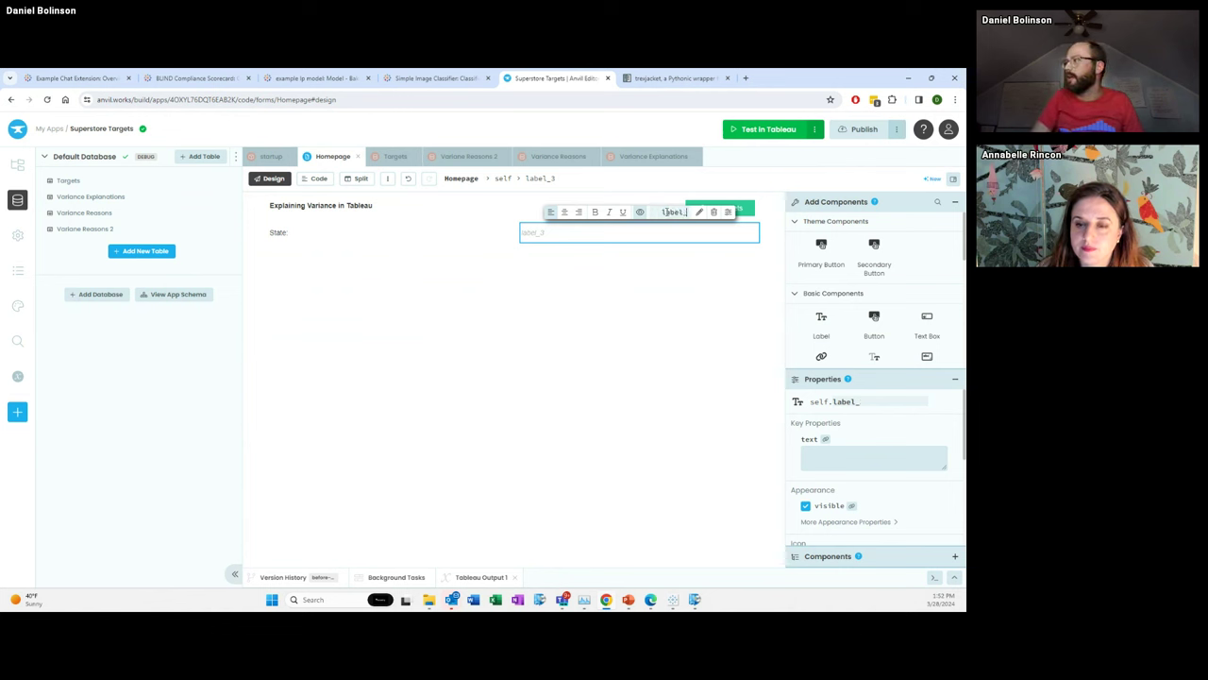
pyautogui.write('state')
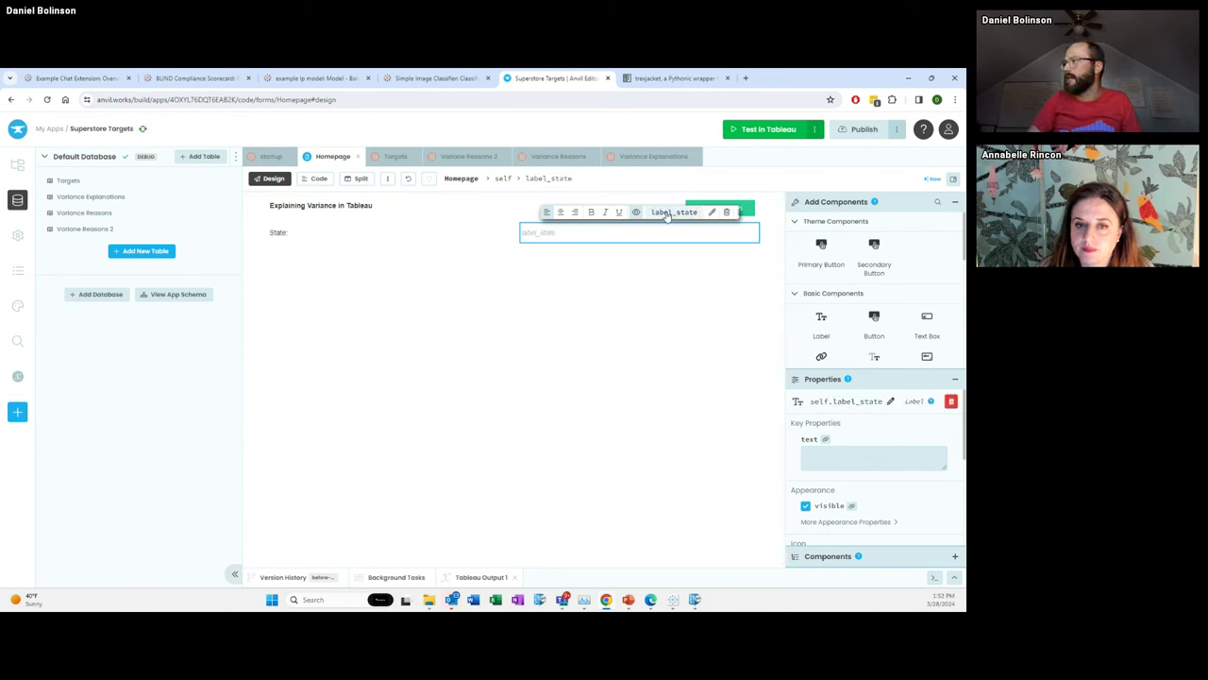
pyautogui.click(752, 300)
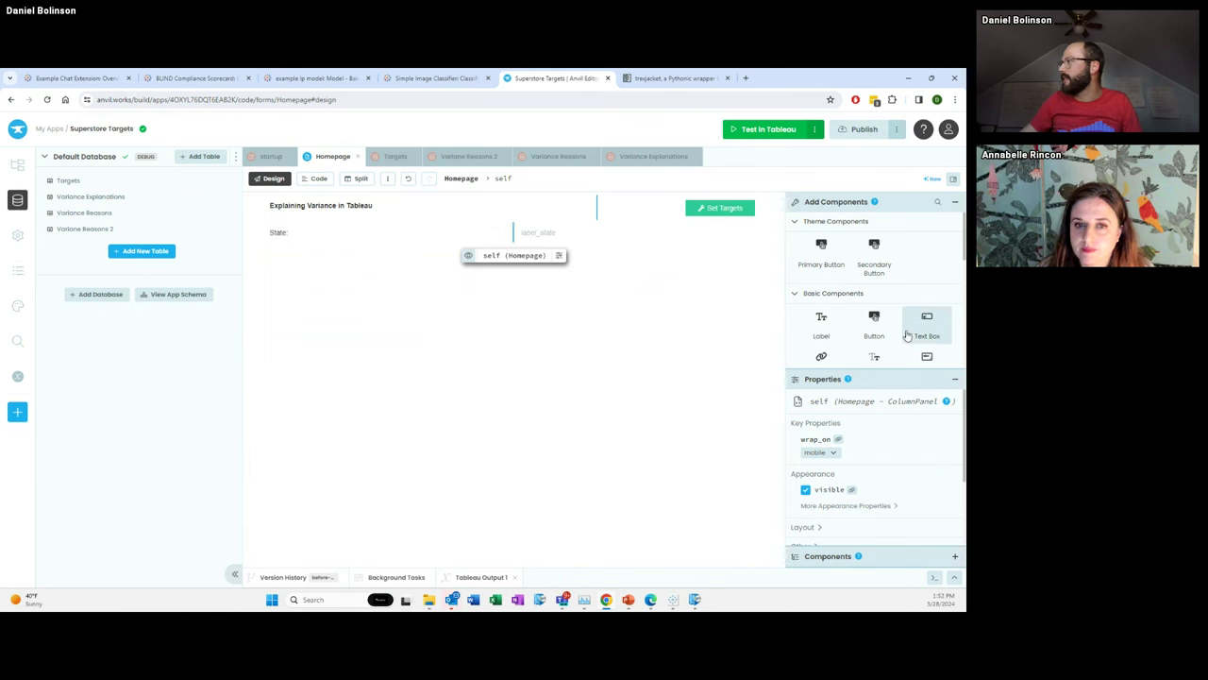
# Add a dropdown component to the Homepage form beneath the "State:" row.
pyautogui.scroll(-2, 882, 325)
pyautogui.scroll(-1, 885, 309)
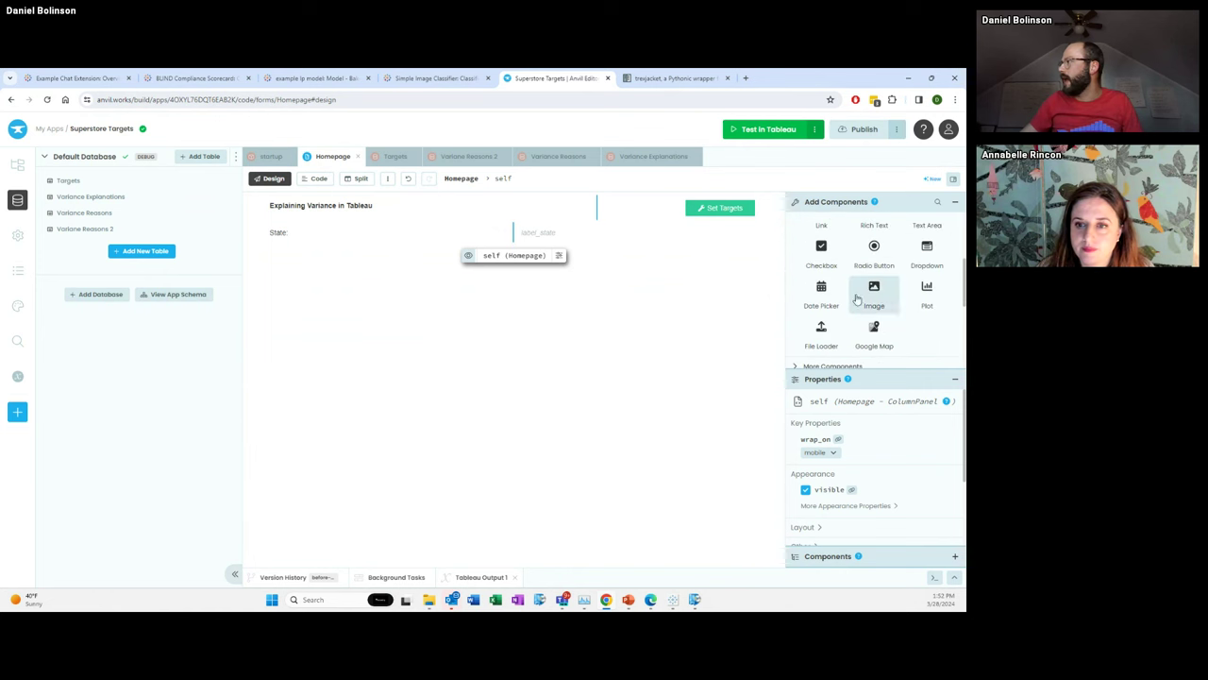
pyautogui.click(463, 277)
# Insert a label directly above the dropdown and set its text to "Why did this variance take place?".
pyautogui.scroll(1, 824, 253)
pyautogui.scroll(1, 824, 255)
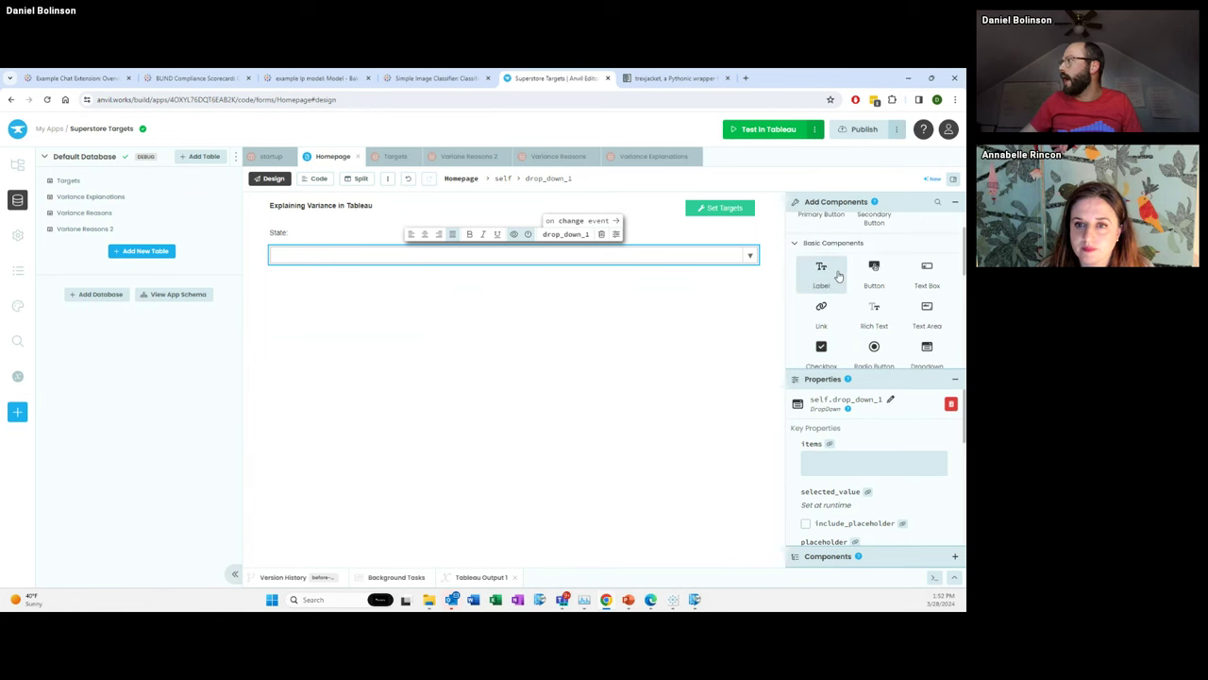
pyautogui.moveTo(819, 270); pyautogui.dragTo(349, 258)
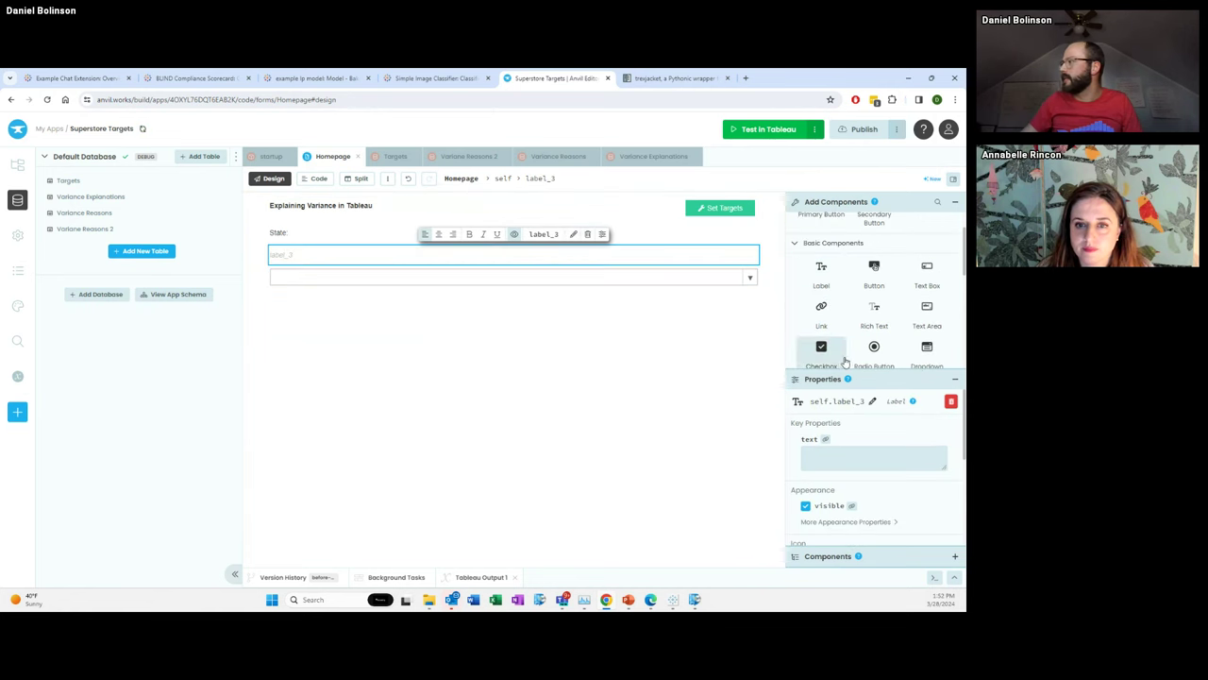
pyautogui.click(852, 459)
pyautogui.write('Why did th')
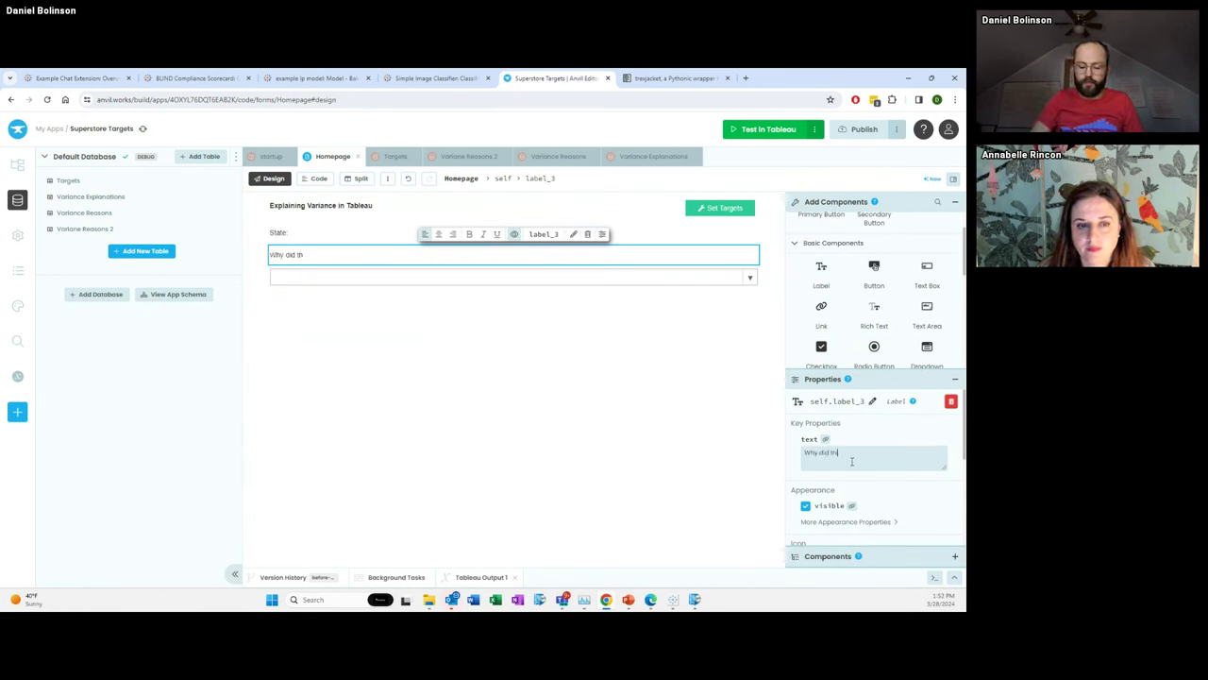
pyautogui.write('is variance take place?')
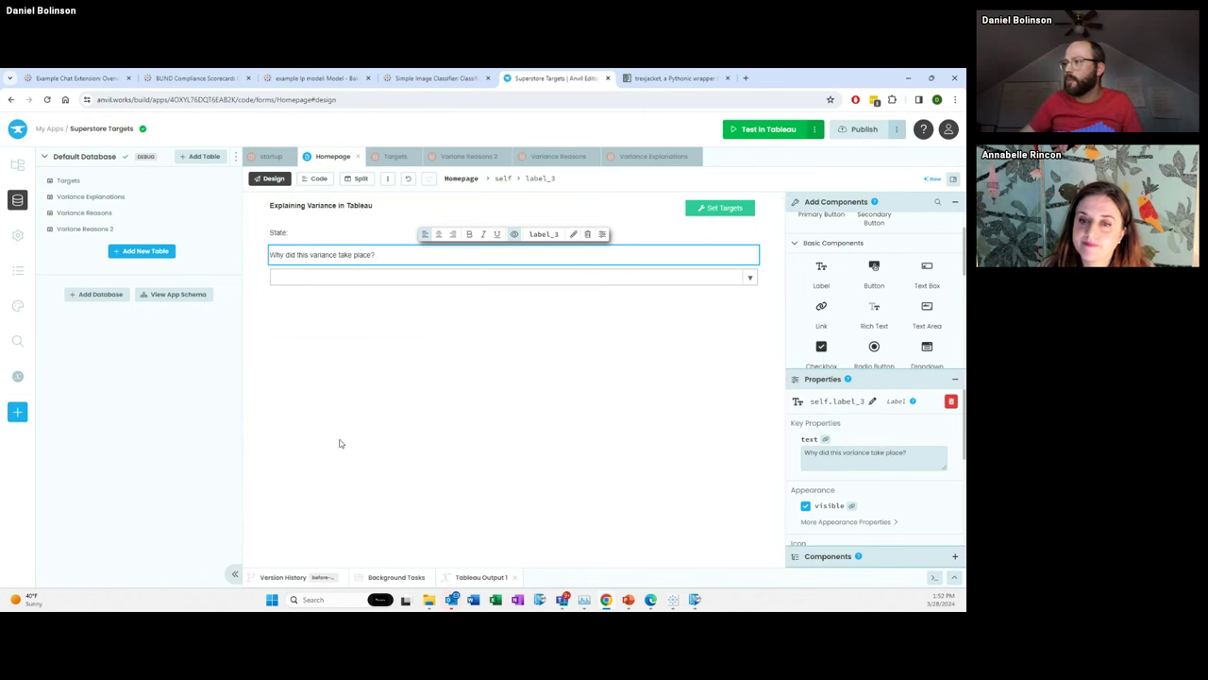
# Set the dropdown's items, one per line, to Interest Rates Changed, Customer was Lost, Successful Campaign and Supply Chain Blockages.
pyautogui.click(344, 281)
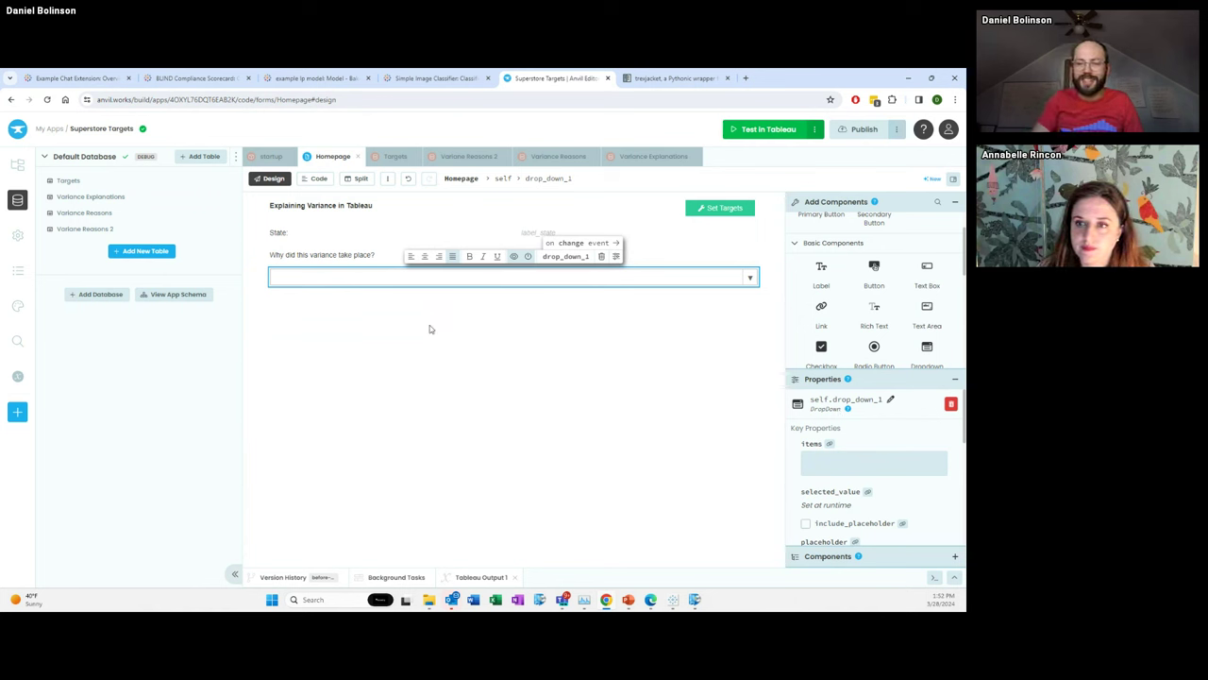
pyautogui.write('int')
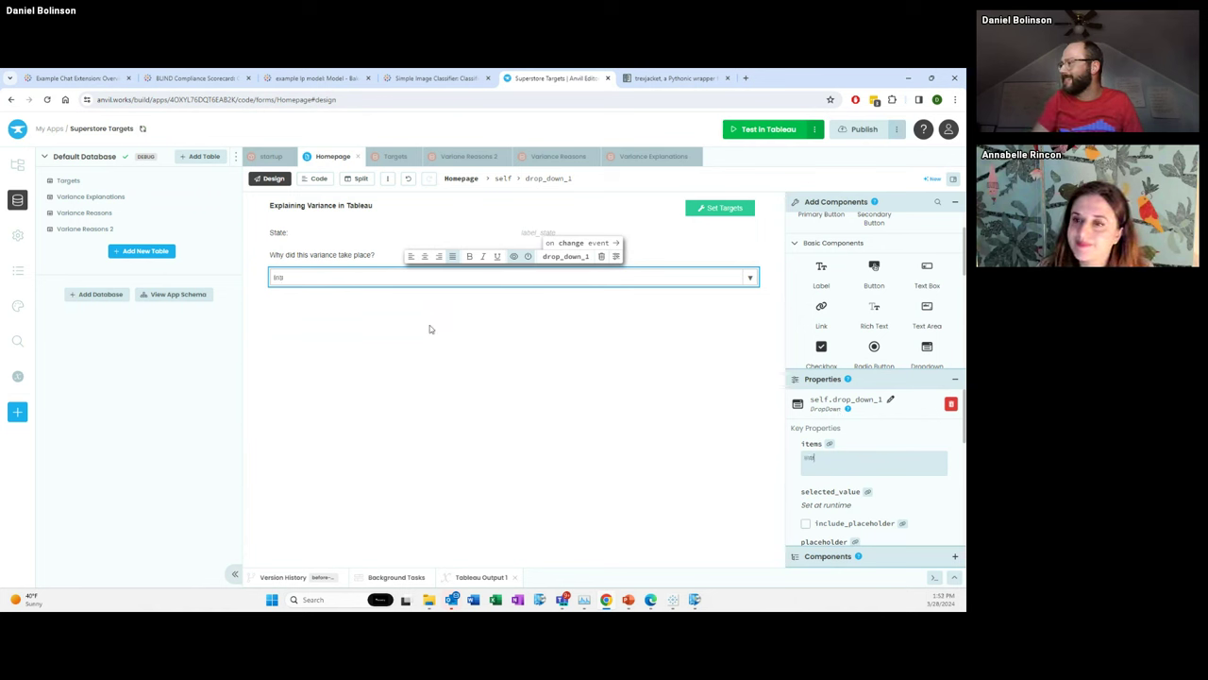
pyautogui.write('e')
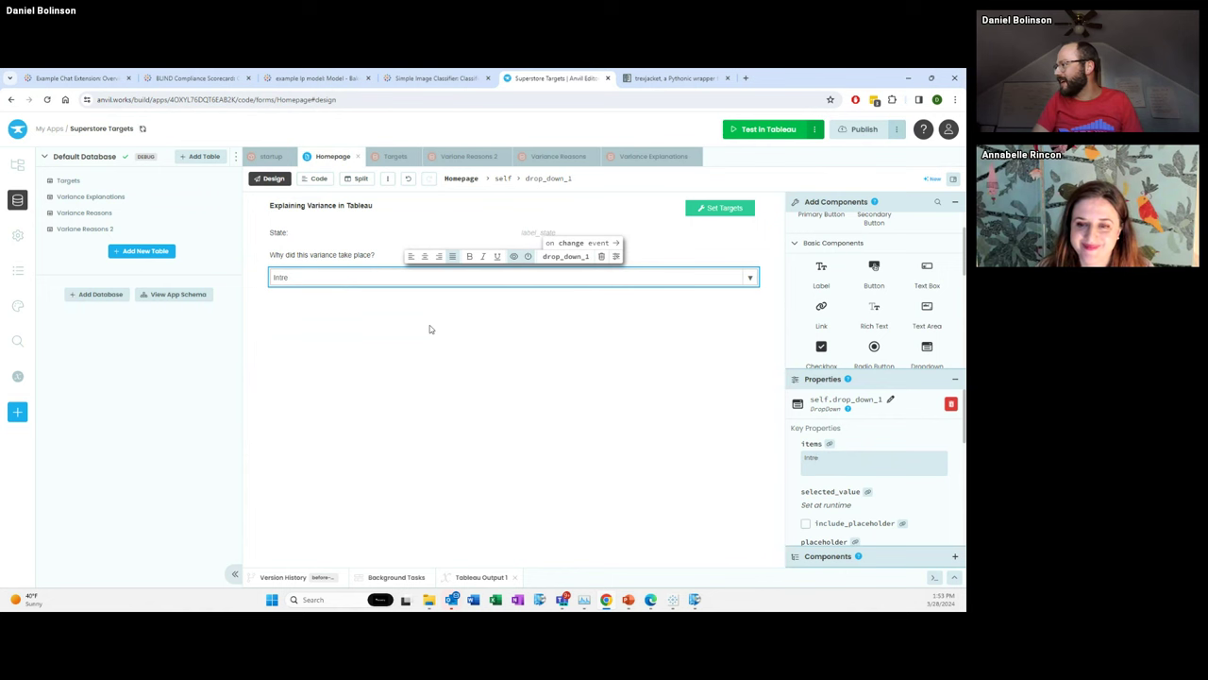
pyautogui.write('rest')
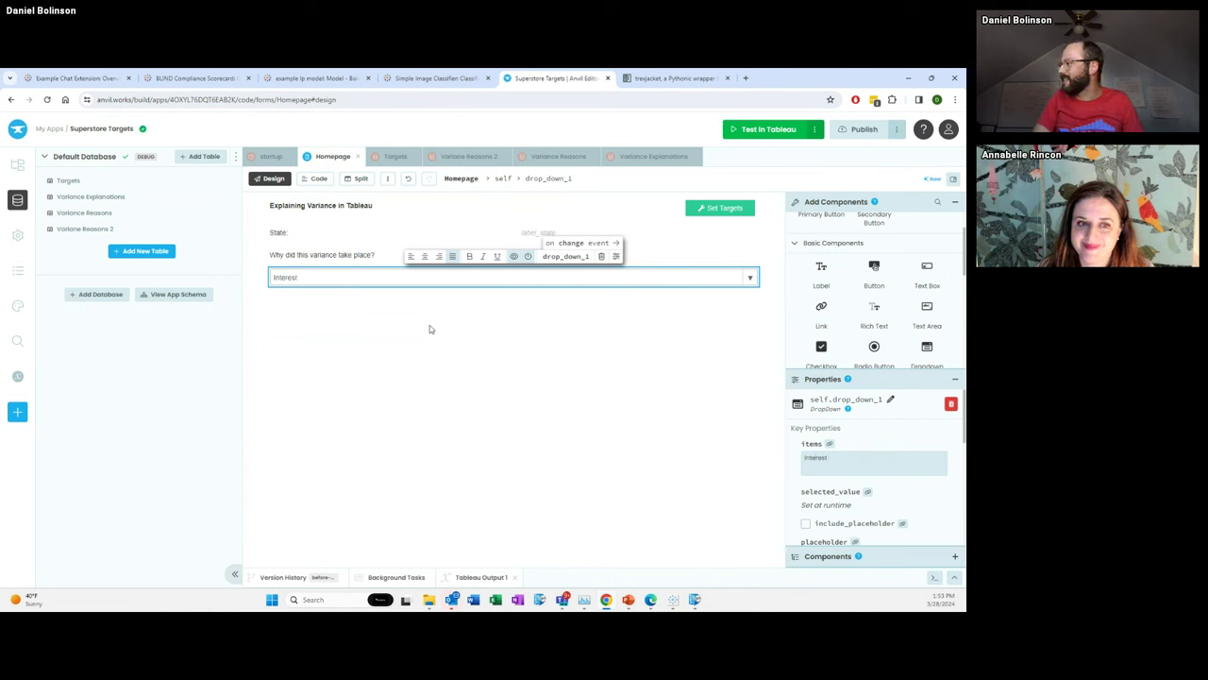
pyautogui.write('est Rates')
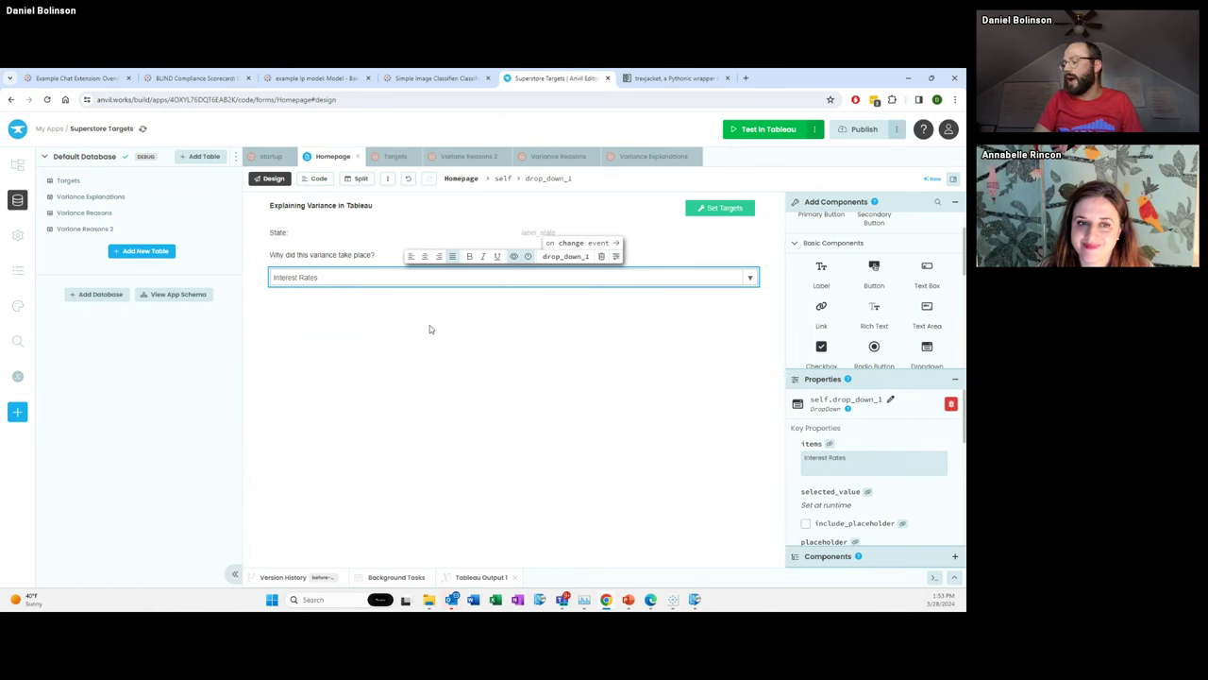
pyautogui.write(' C')
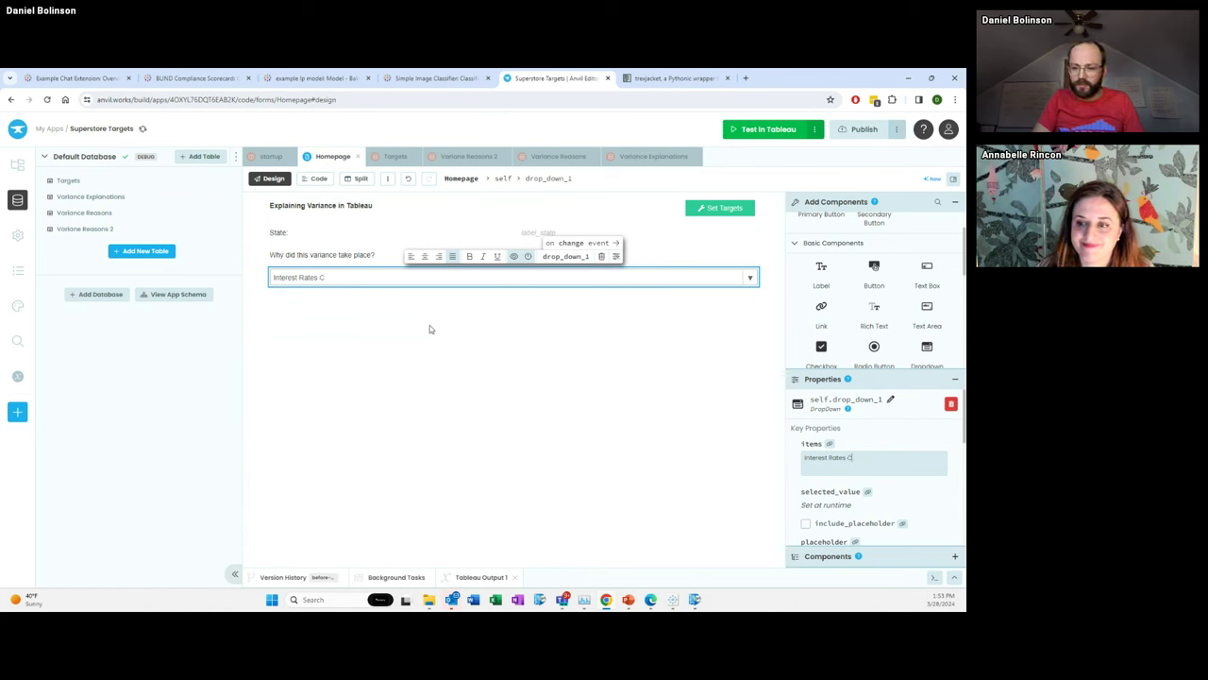
pyautogui.write('hanged')
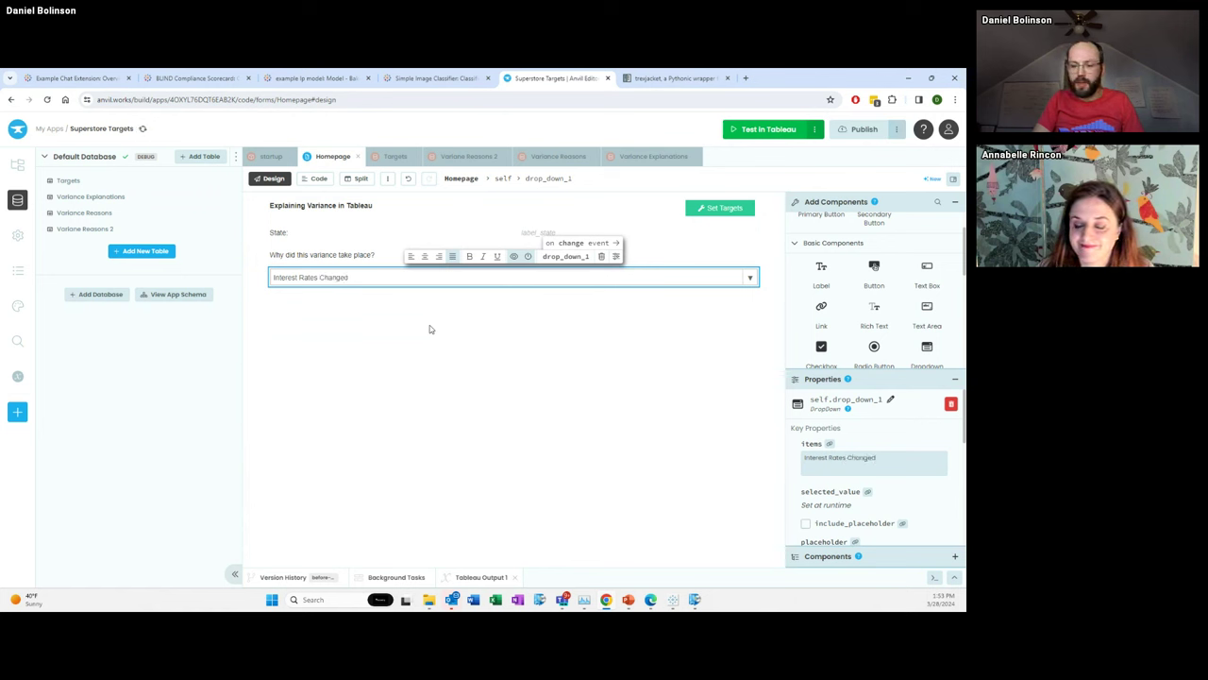
pyautogui.write('Customer wo')
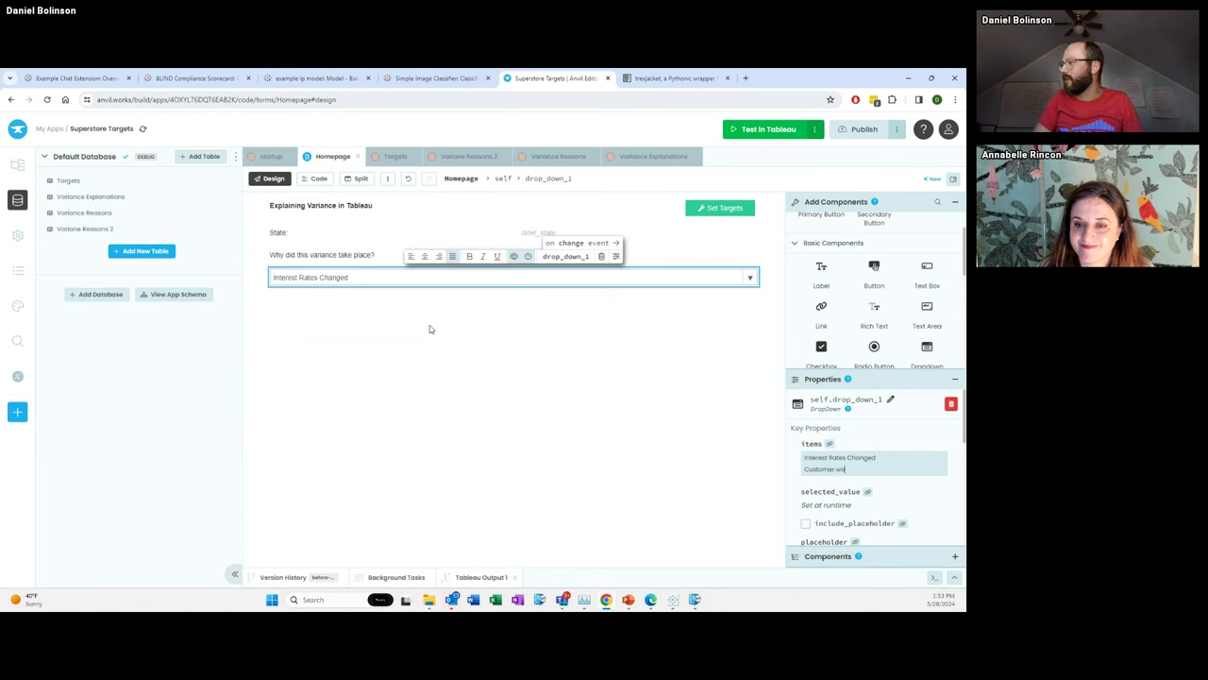
pyautogui.press('BackSpace')
pyautogui.write('as Lost')
pyautogui.press('Return')
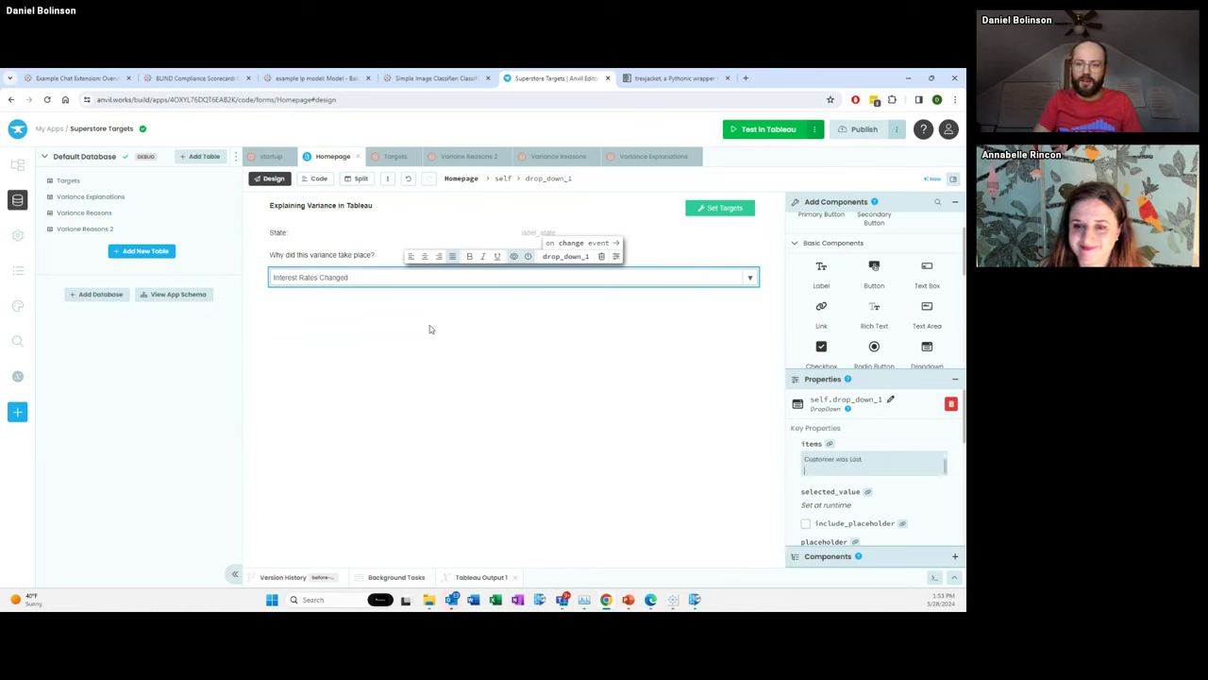
pyautogui.write('Successful')
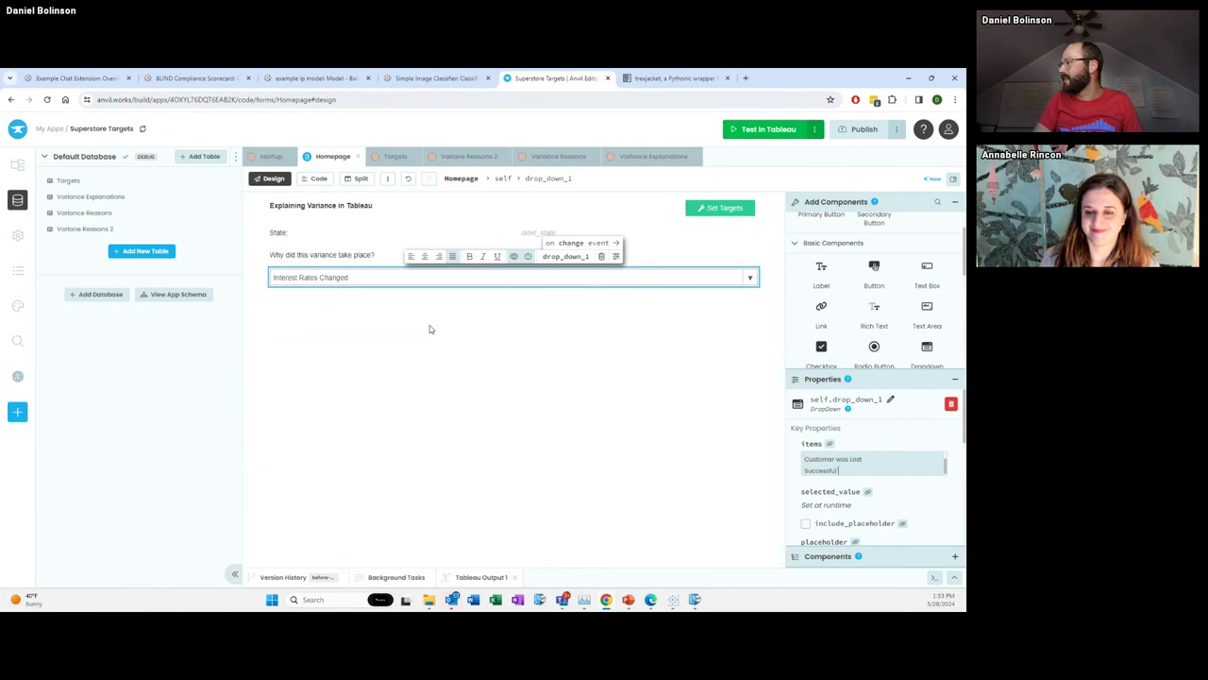
pyautogui.write(' Campaig')
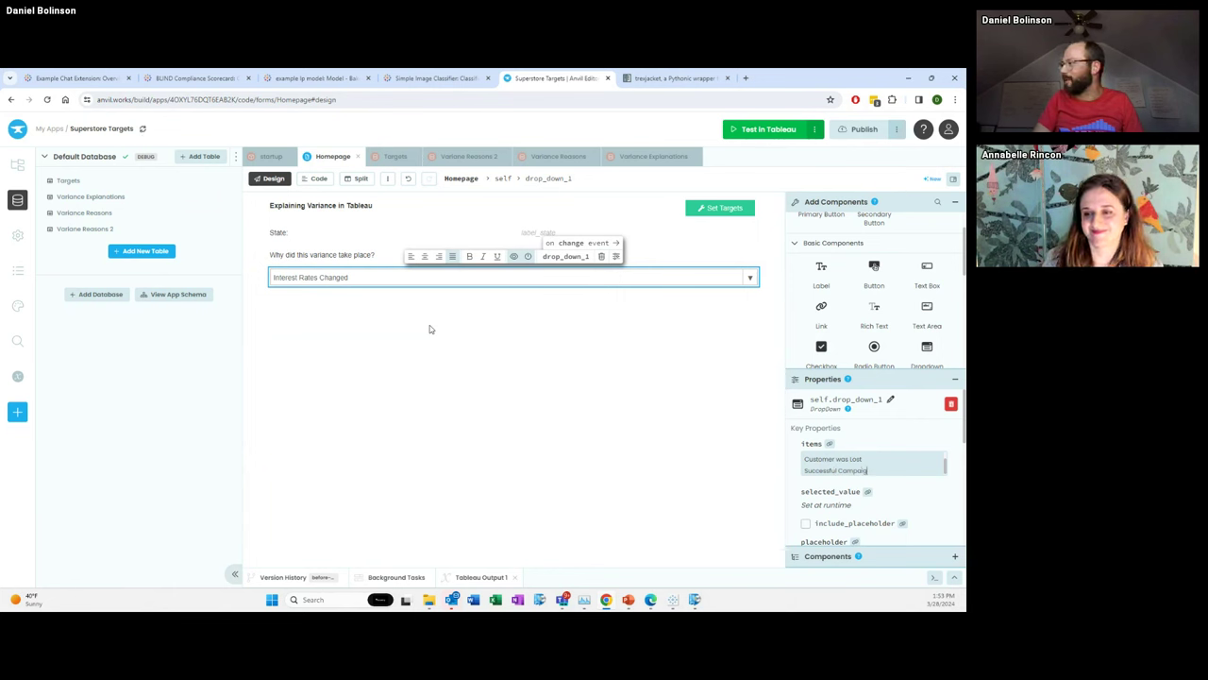
pyautogui.write('n')
pyautogui.press('Return')
pyautogui.write('Supply Chain B')
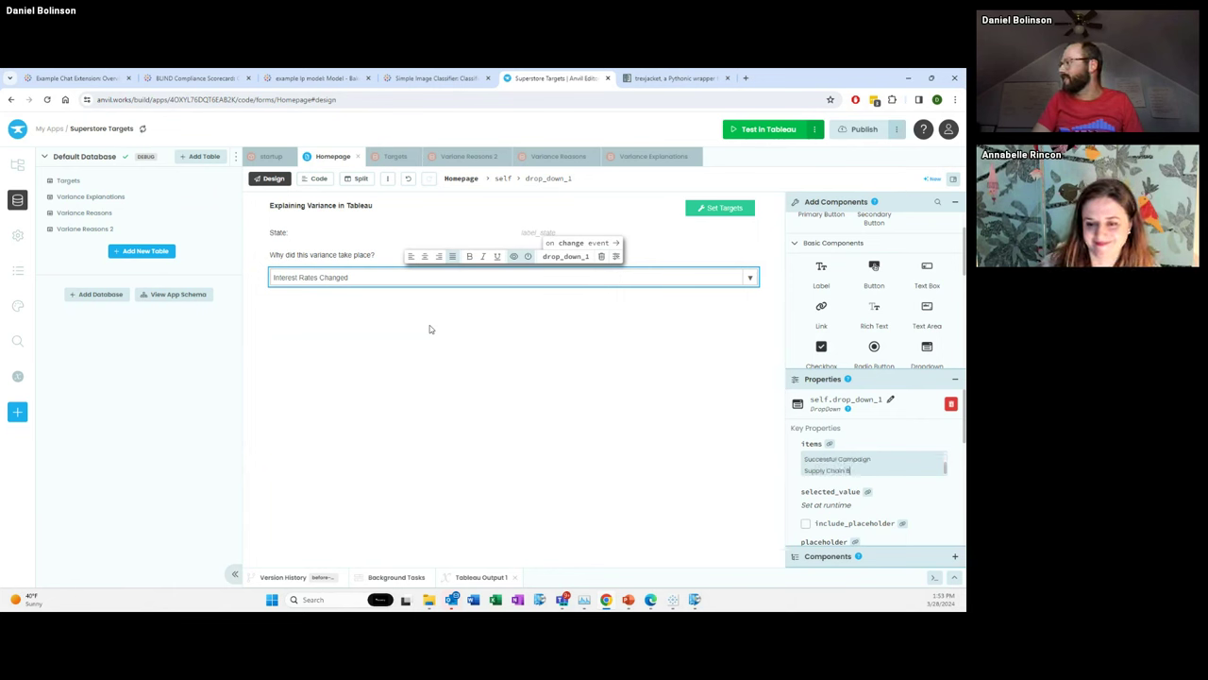
pyautogui.write('lockages')
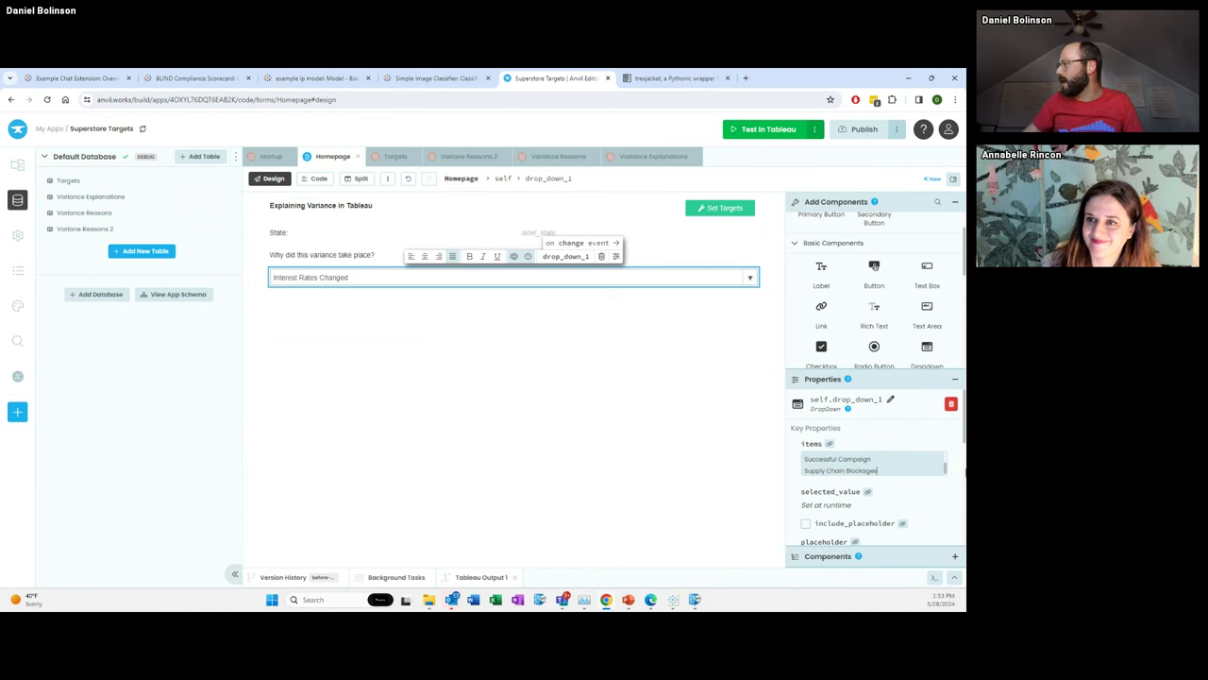
pyautogui.click(601, 414)
# Enable include_placeholder for the variance reason dropdown, leaving the placeholder text empty.
pyautogui.click(723, 280)
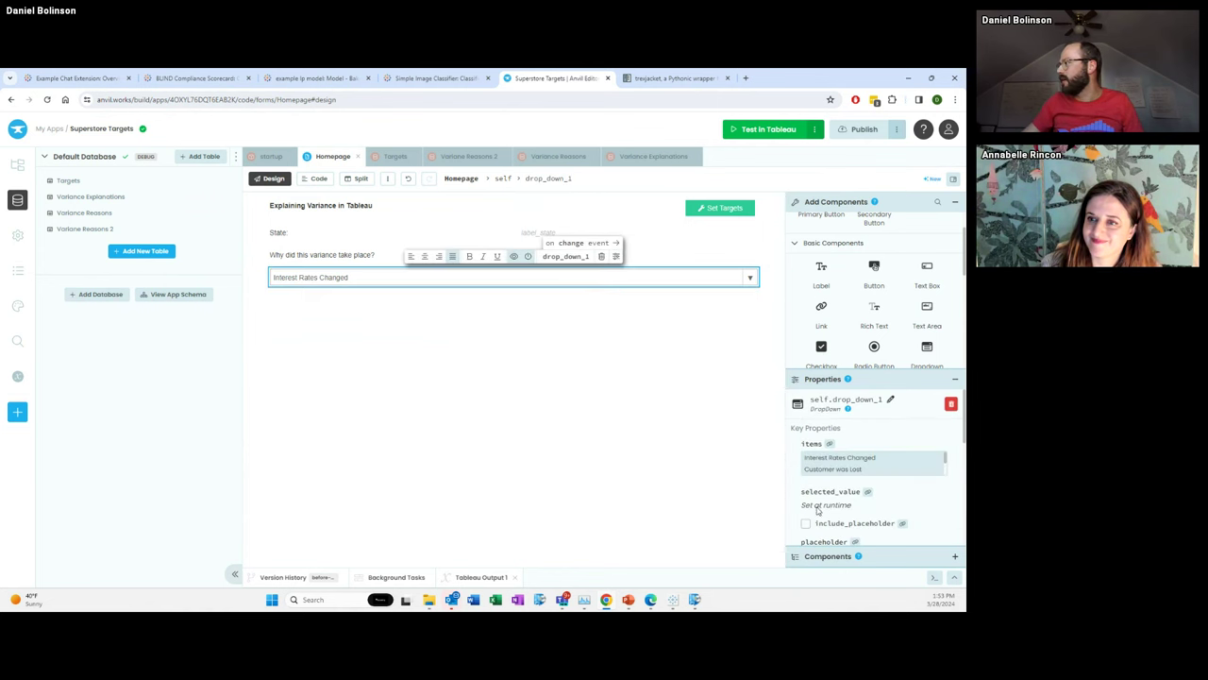
pyautogui.click(817, 522)
pyautogui.scroll(-1, 850, 510)
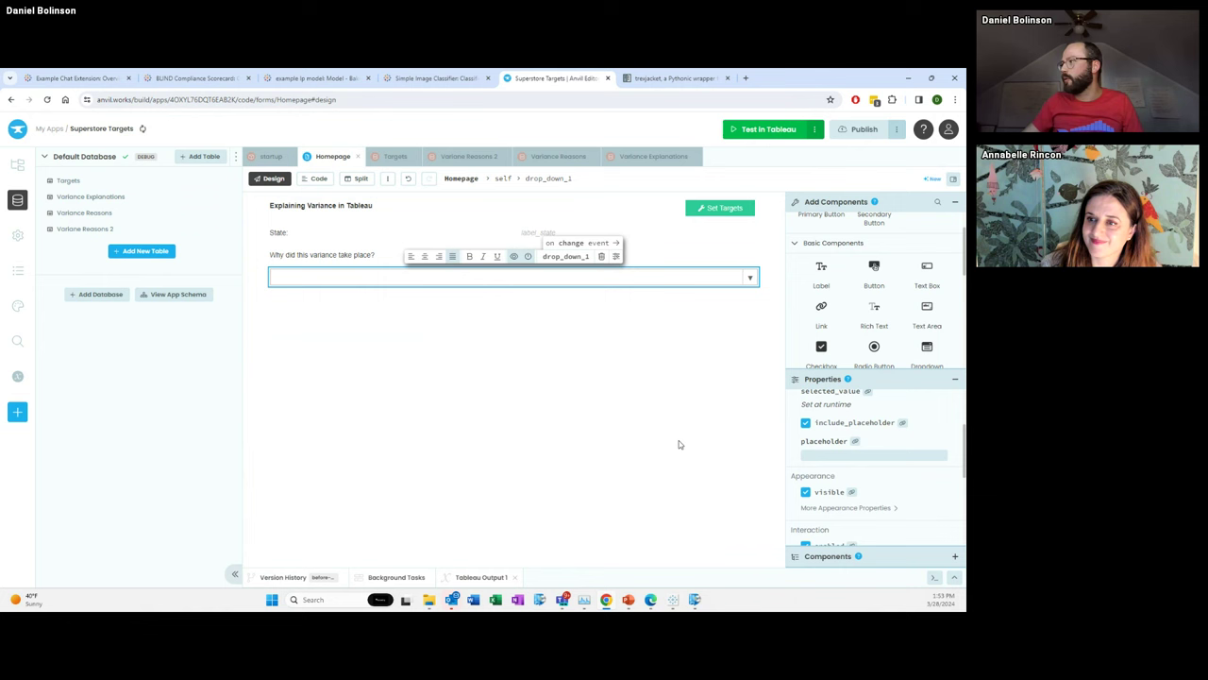
pyautogui.click(601, 388)
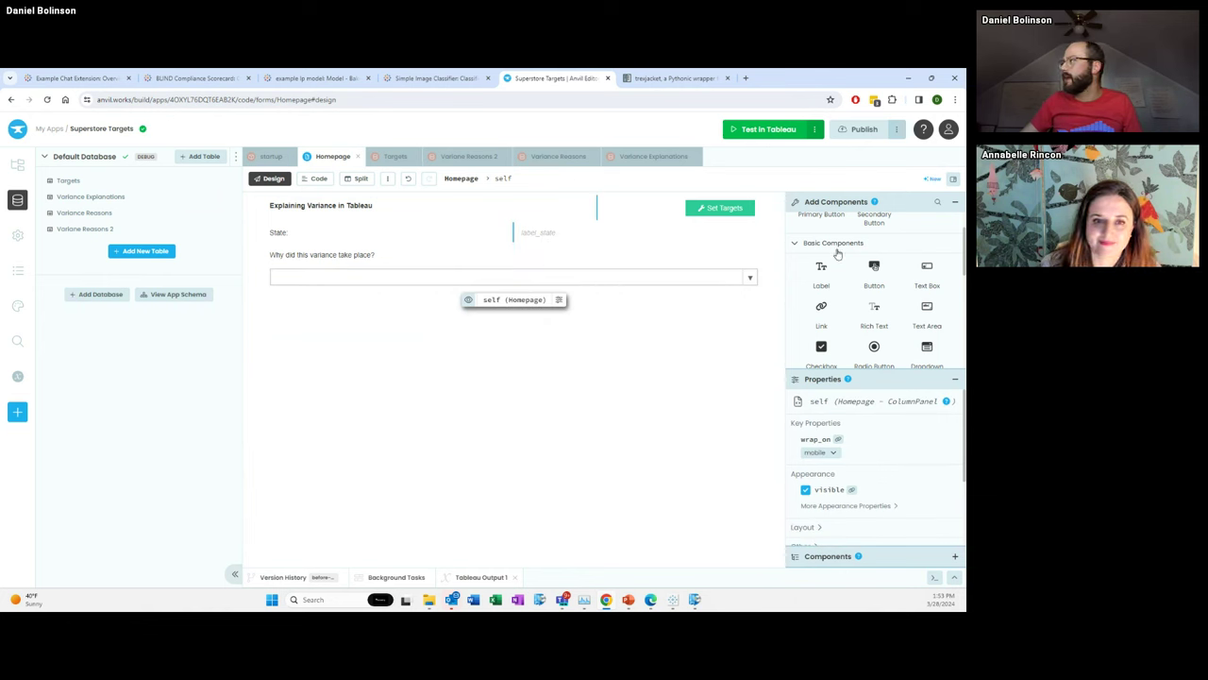
# Add a button below the dropdown and set its text to "save".
pyautogui.scroll(1, 850, 284)
pyautogui.moveTo(874, 319); pyautogui.dragTo(595, 353)
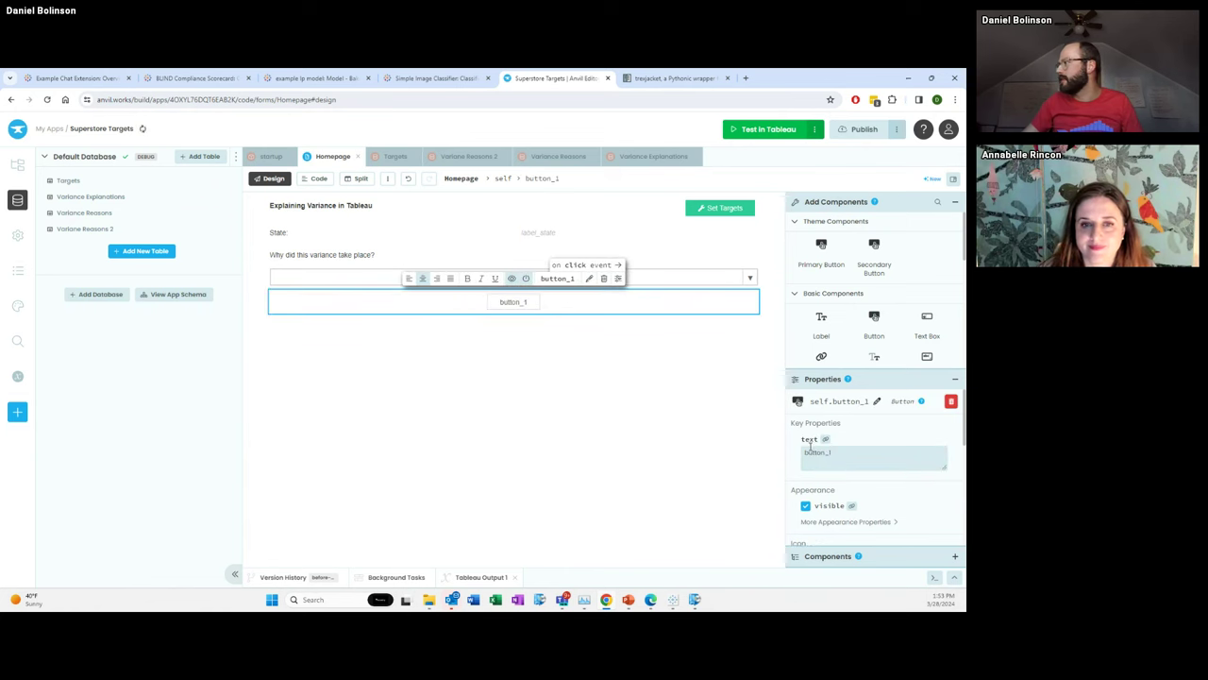
pyautogui.click(817, 453)
pyautogui.write('save')
pyautogui.click(564, 357)
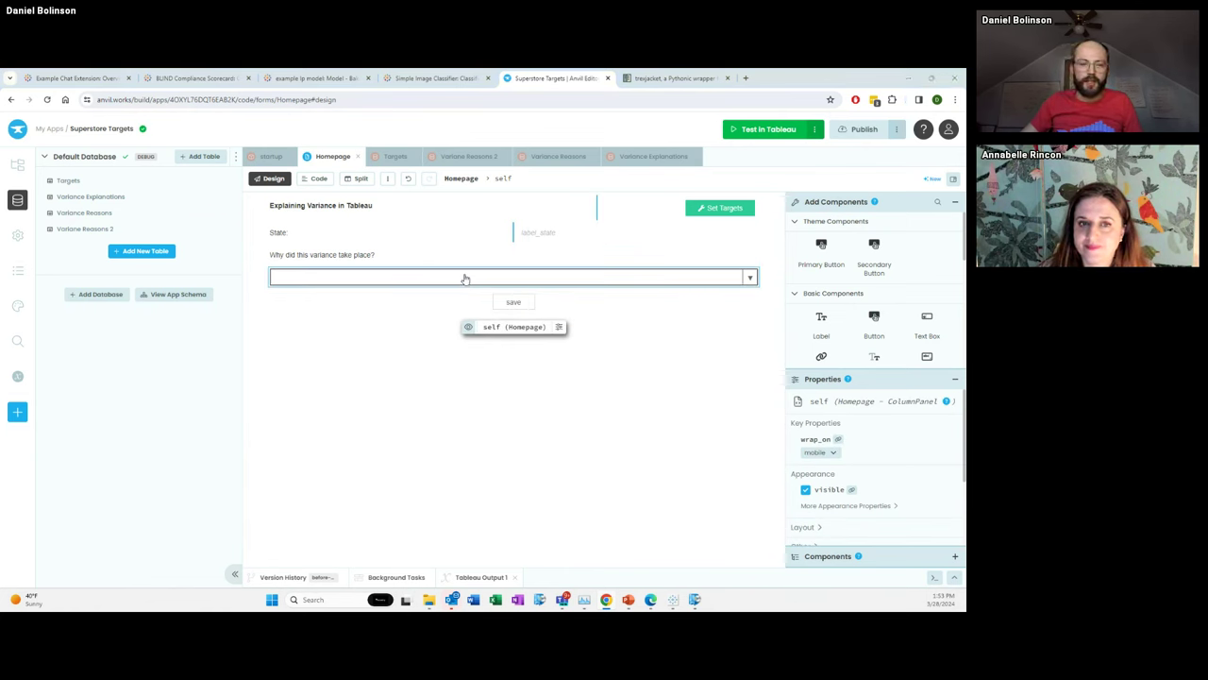
# Switch to the Tableau dashboard, reload the extension and examine the choices in its variance reason dropdown.
pyautogui.hotkey('alt', 'Tab')
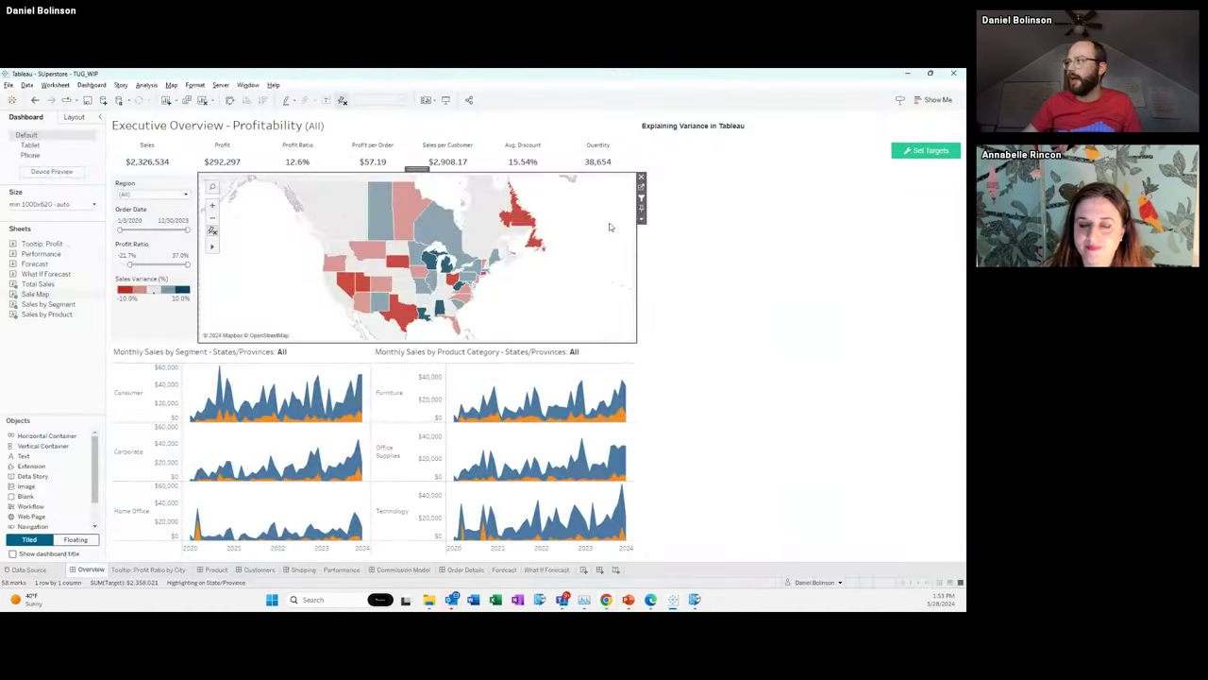
pyautogui.click(633, 124)
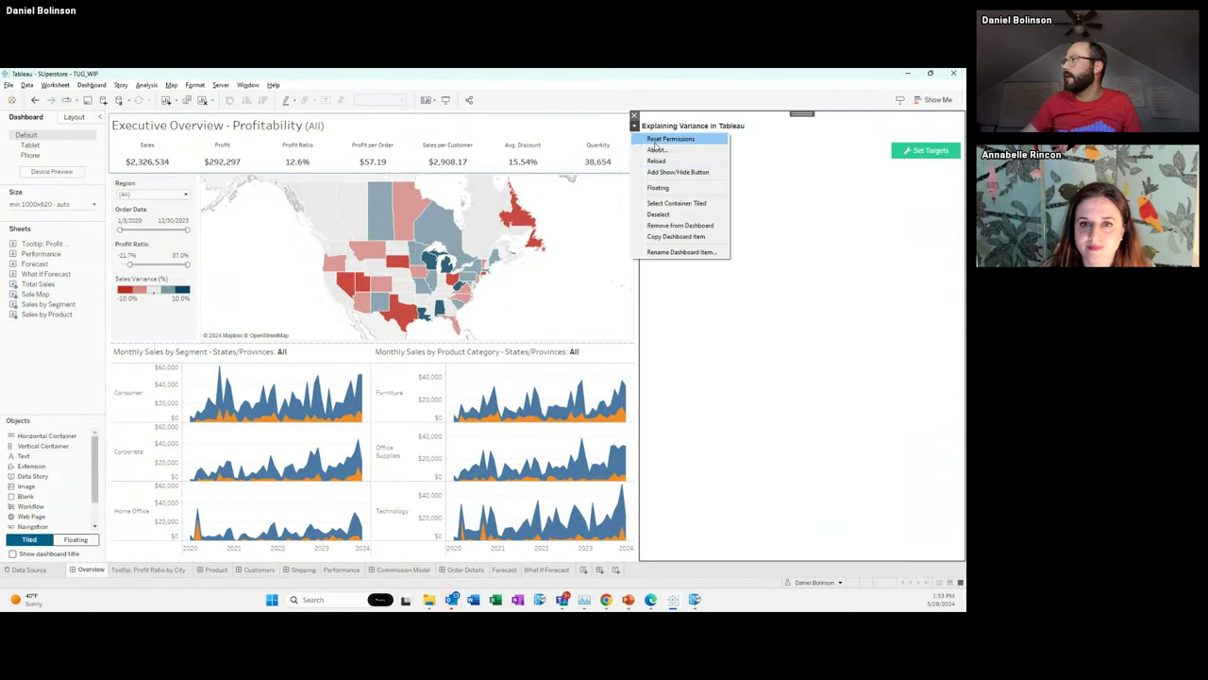
pyautogui.click(659, 161)
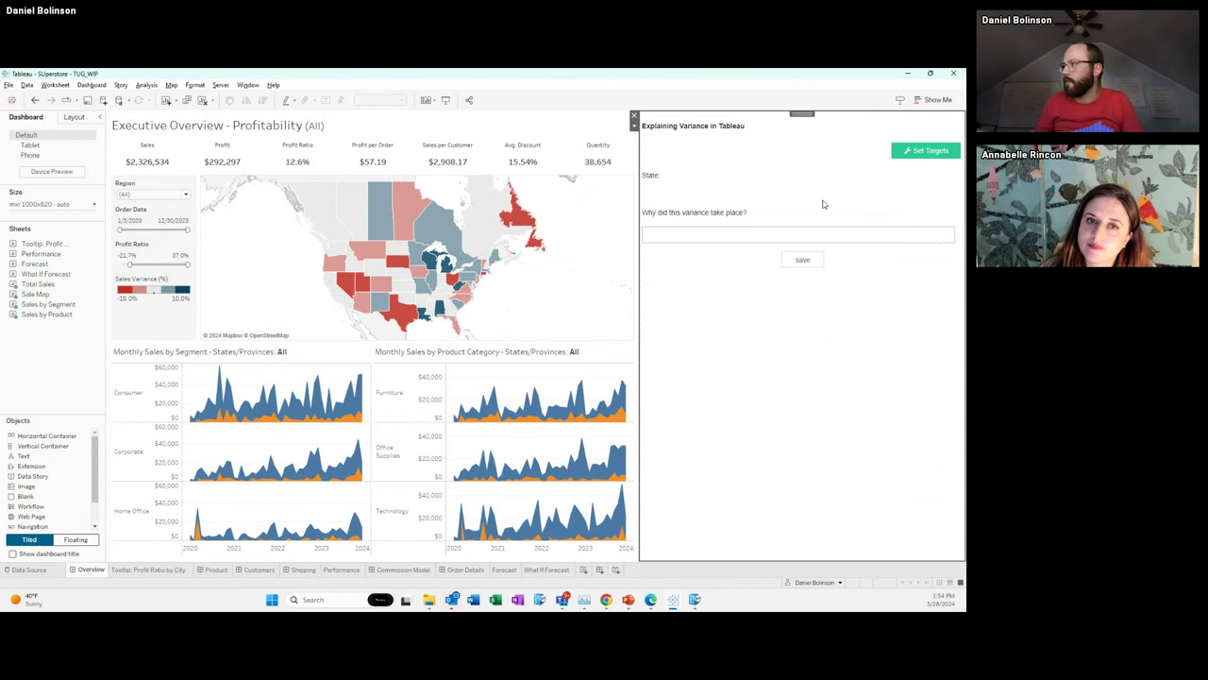
pyautogui.click(699, 240)
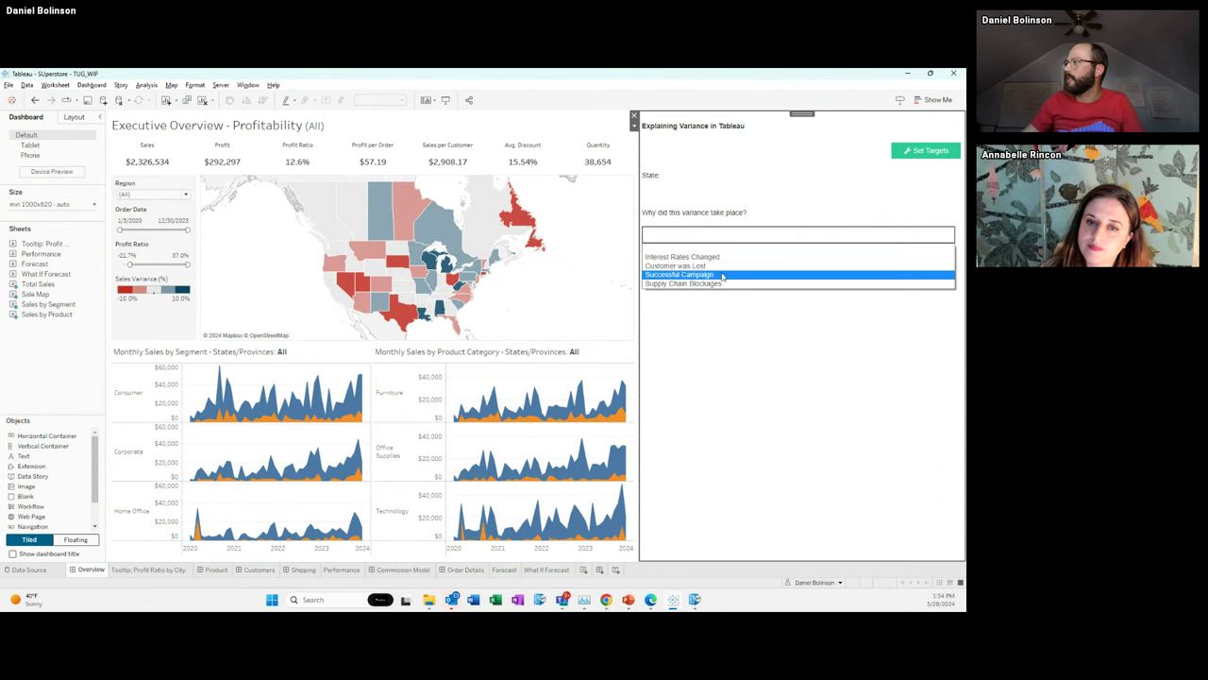
pyautogui.click(711, 333)
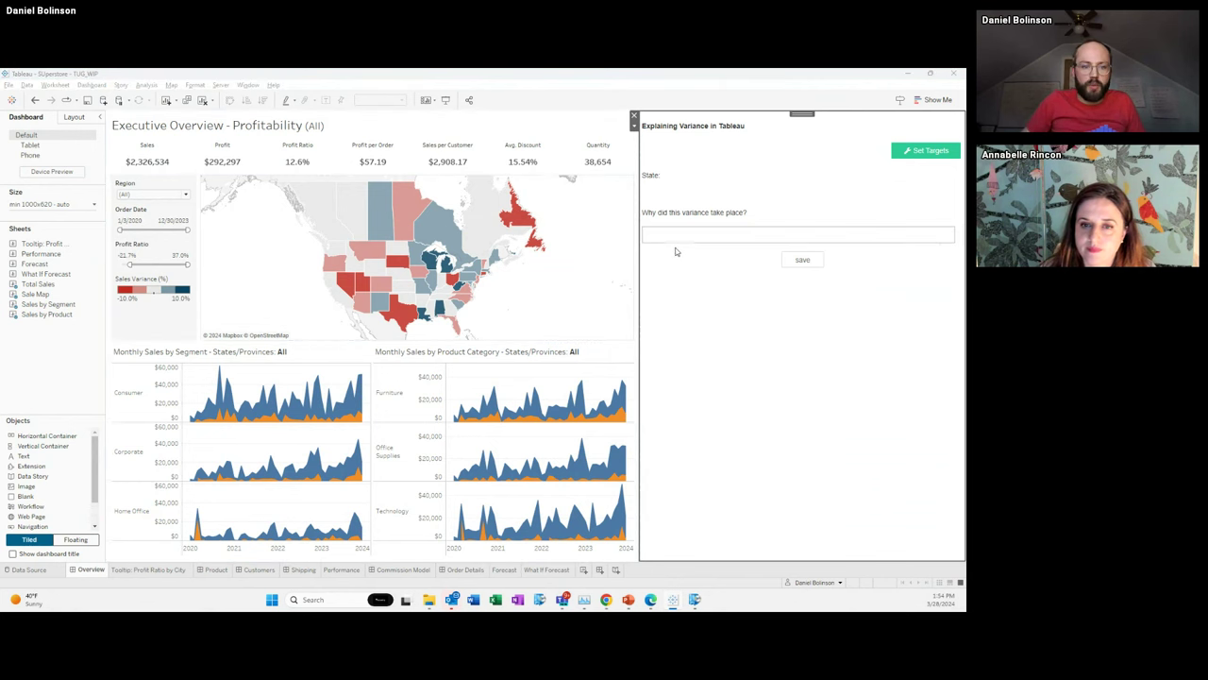
# Back in the Anvil editor's Homepage code, end sel_chg_callback with the line self.label_state.text = event.get_selected_marks().
pyautogui.hotkey('alt', 'Tab')
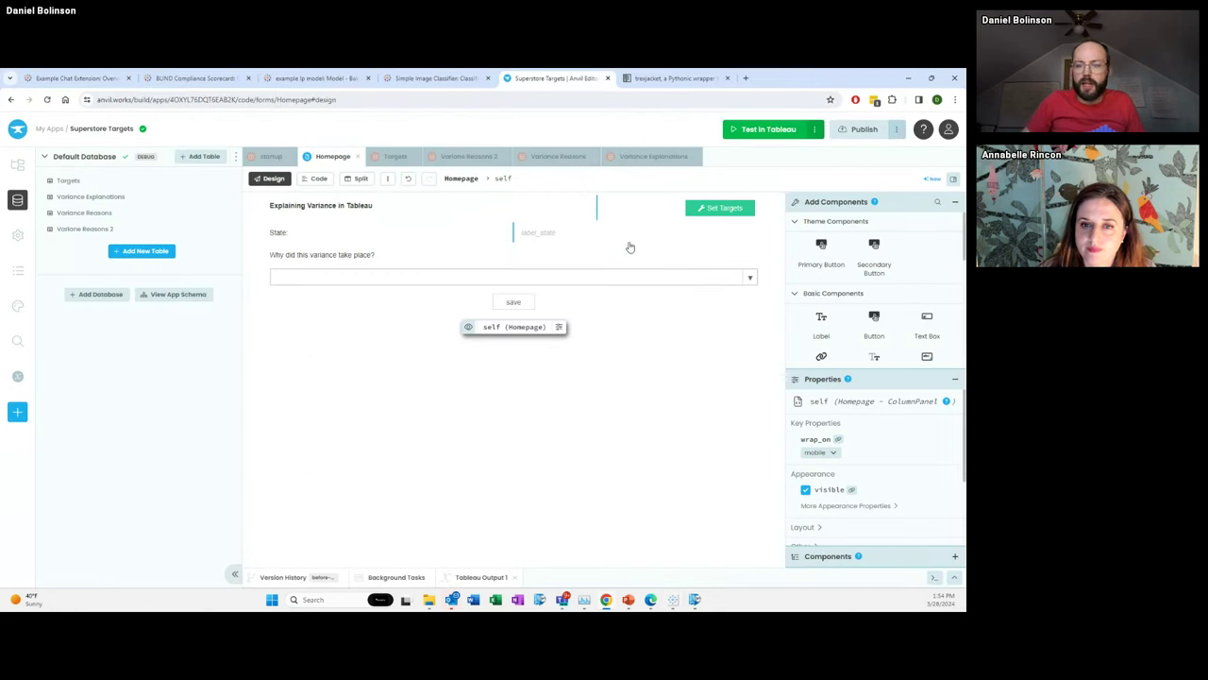
pyautogui.click(319, 179)
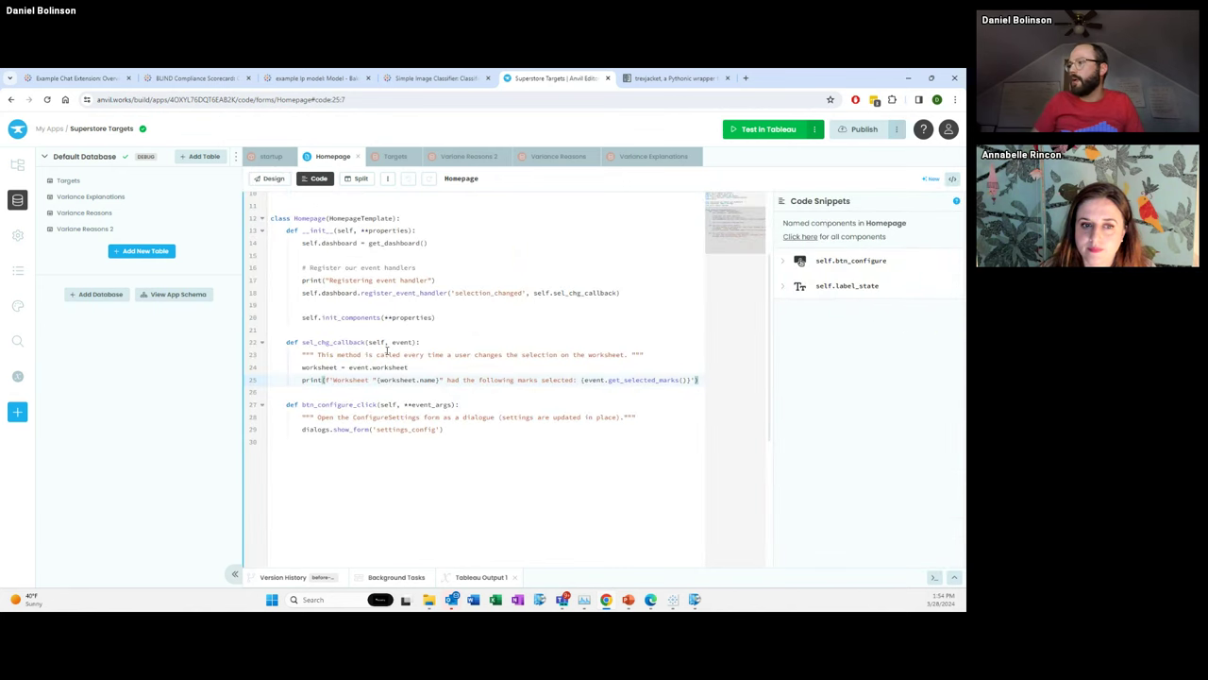
pyautogui.press('Return')
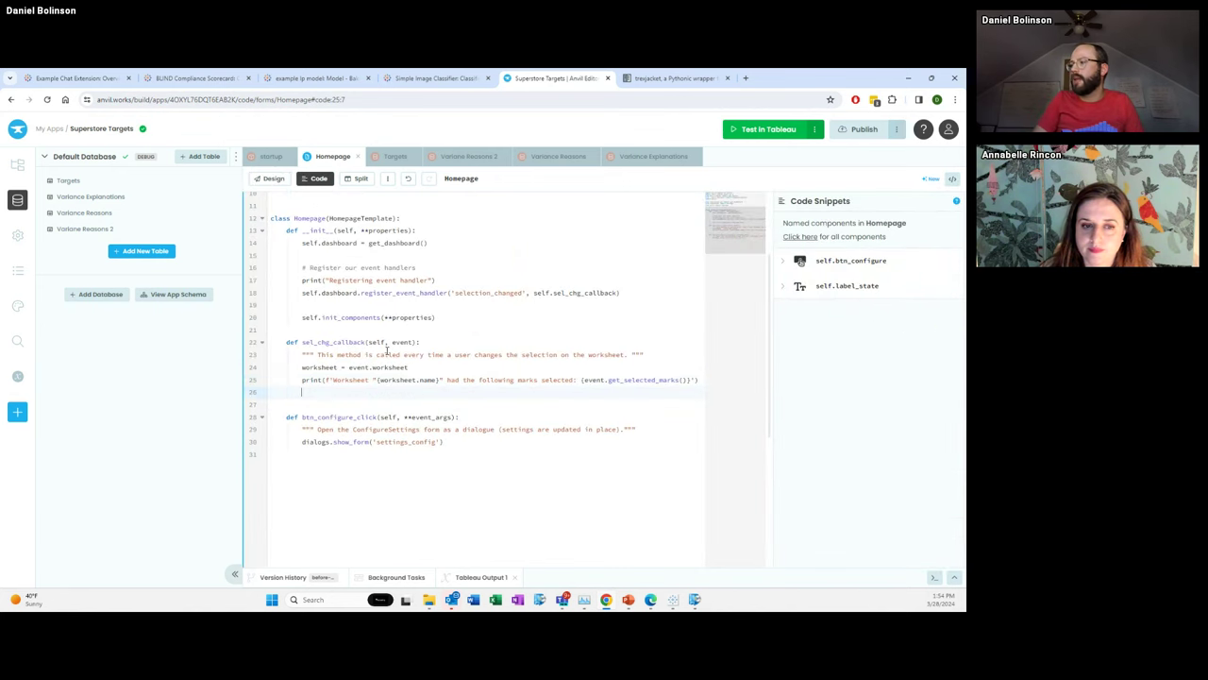
pyautogui.write('s')
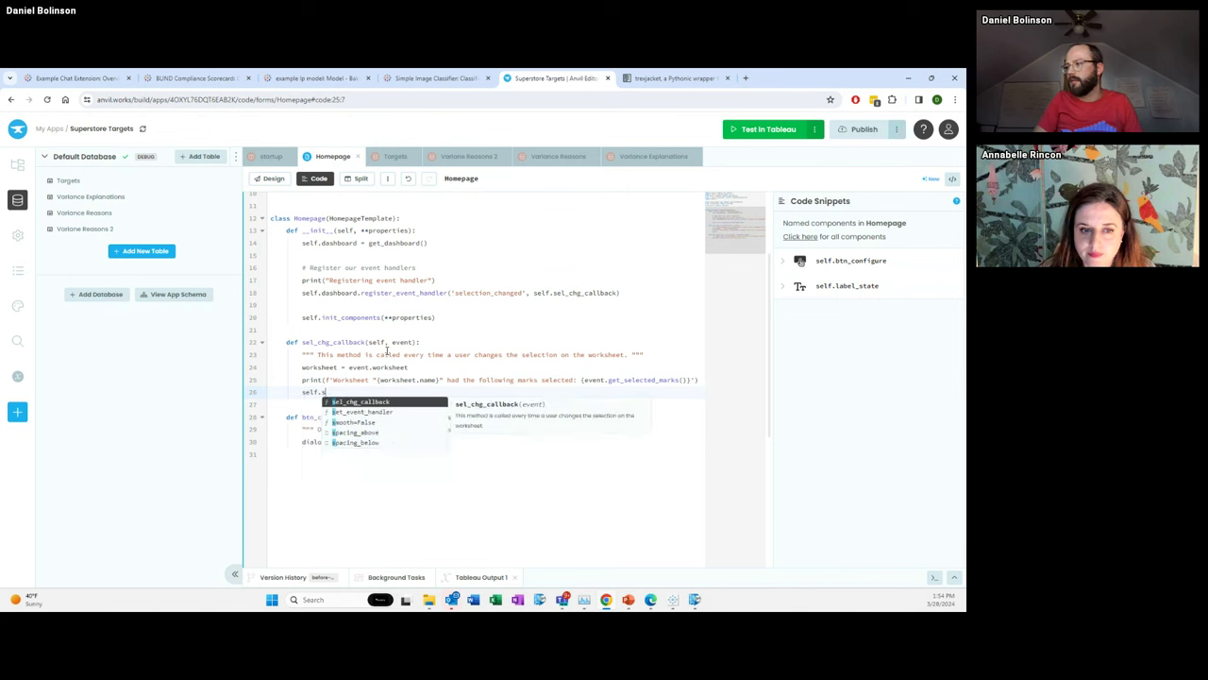
pyautogui.press('BackSpace')
pyautogui.write('label_state.text = ')
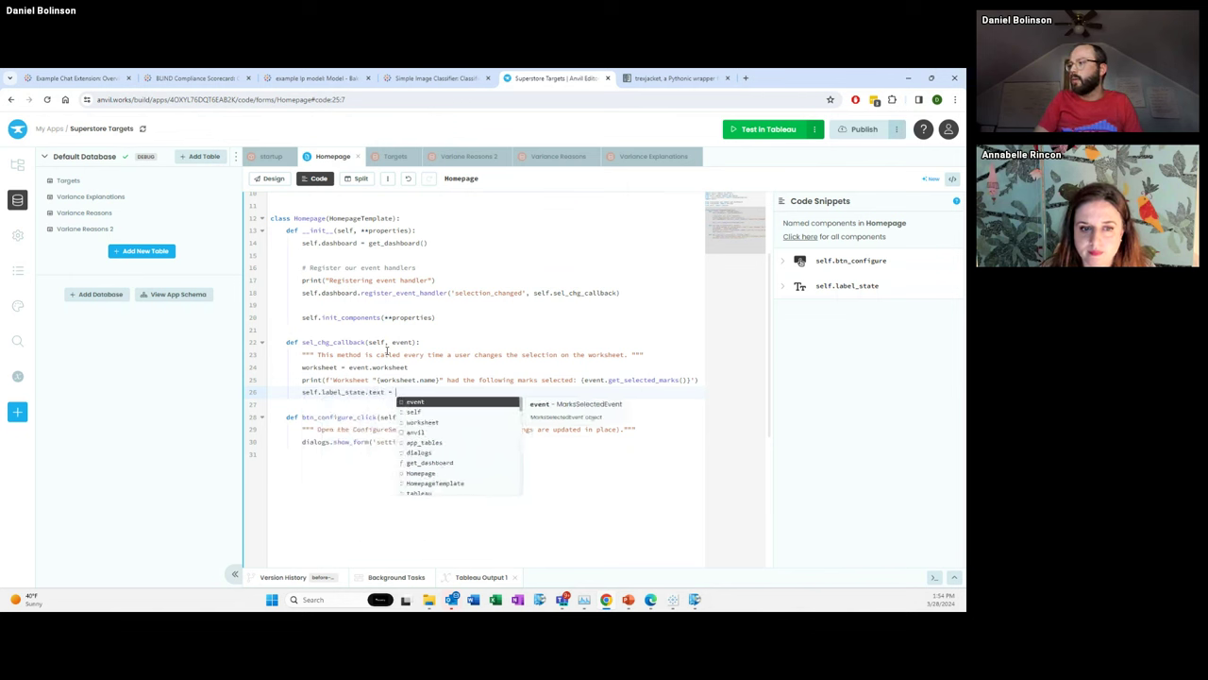
pyautogui.write('event.g')
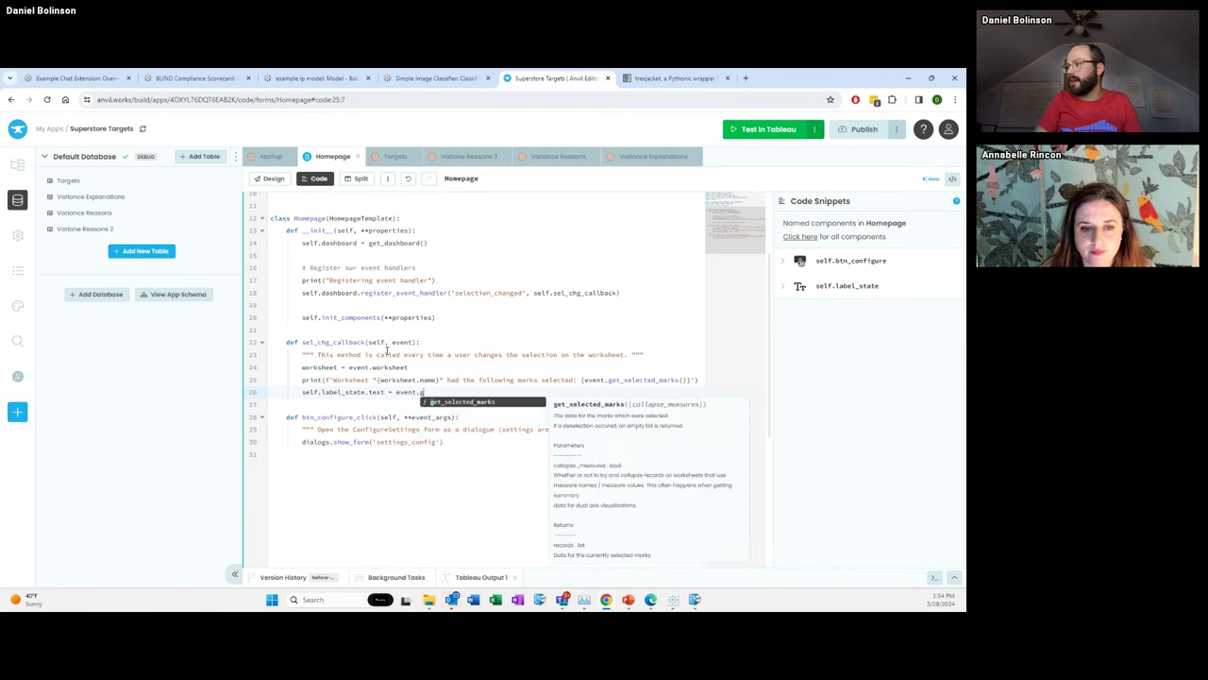
pyautogui.write('et_selected_marks()')
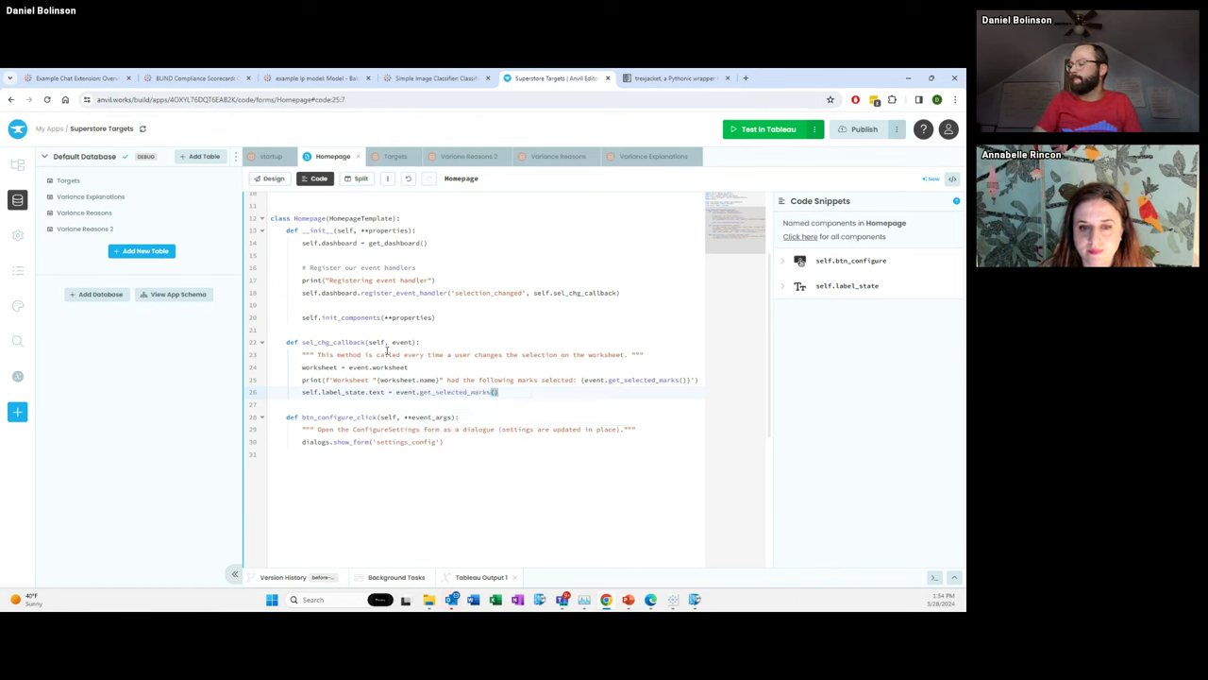
# Check the Tableau output for the state field's key, and append [0]["State/Province"] to the get_selected_marks() call that sets label_state.text.
pyautogui.click(481, 576)
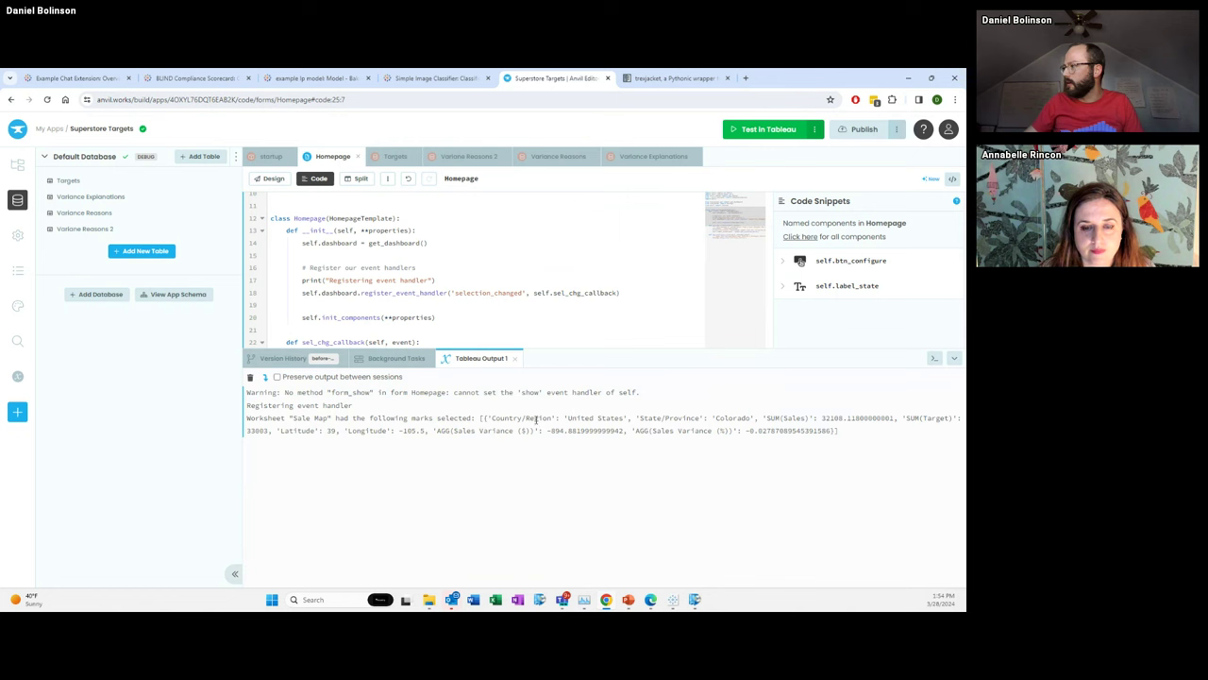
pyautogui.moveTo(643, 418); pyautogui.dragTo(682, 413)
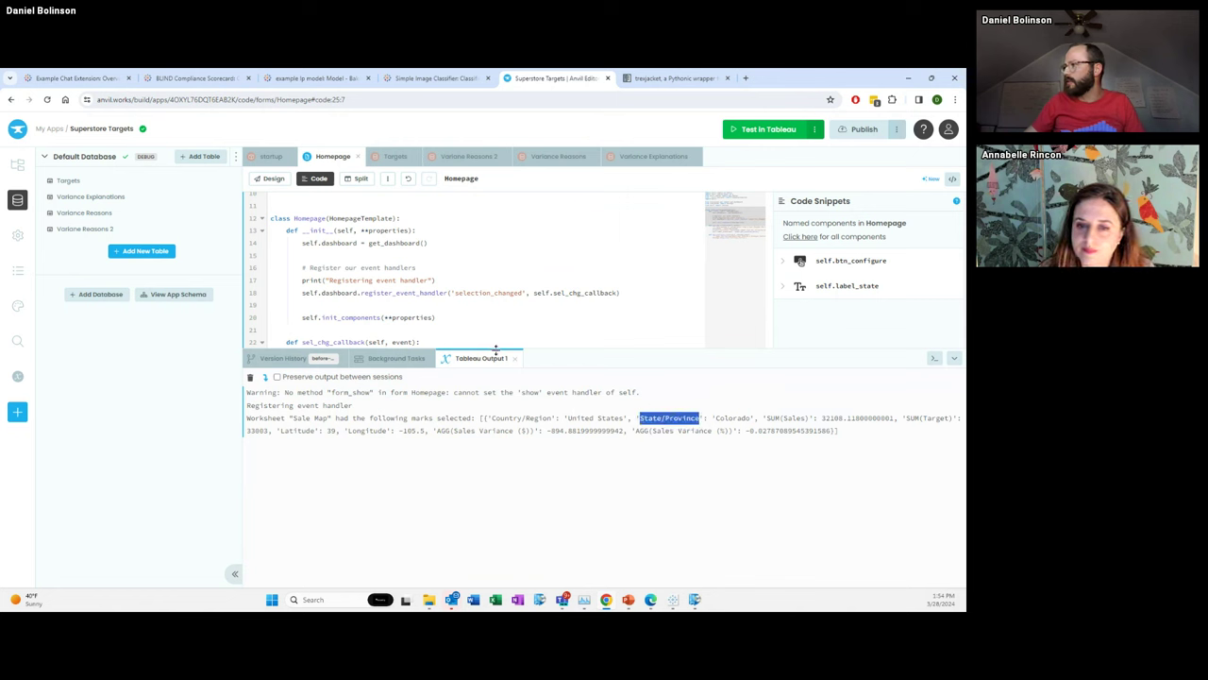
pyautogui.click(494, 308)
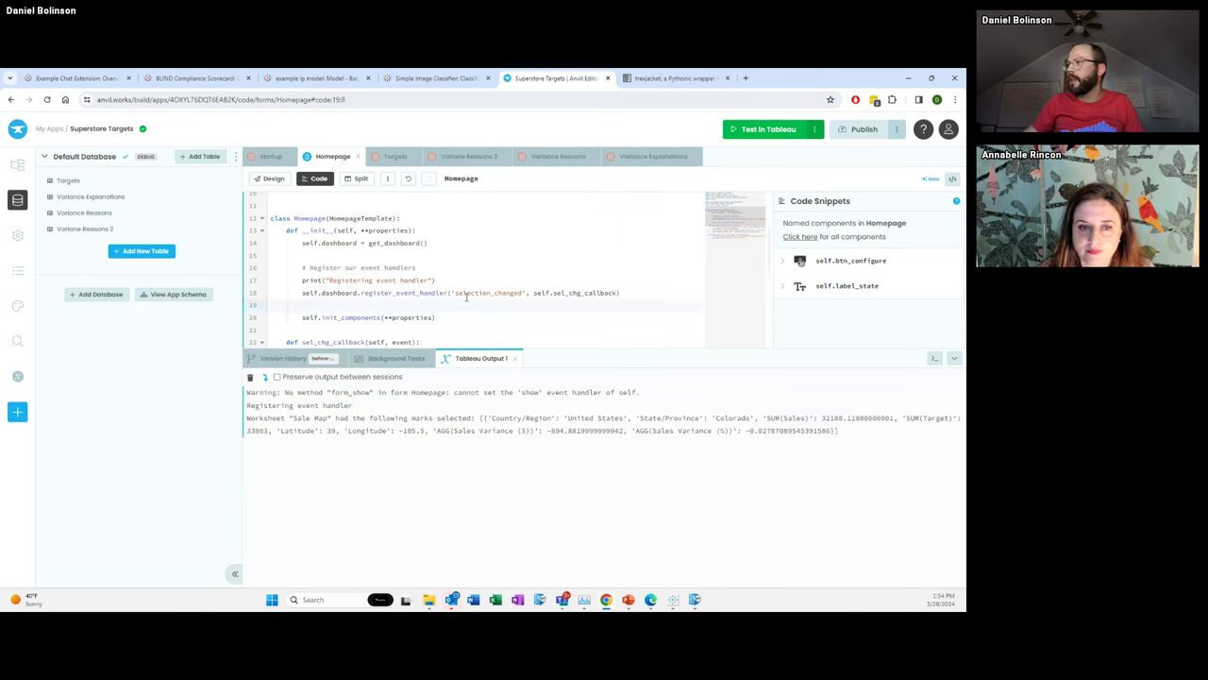
pyautogui.scroll(-3, 432, 307)
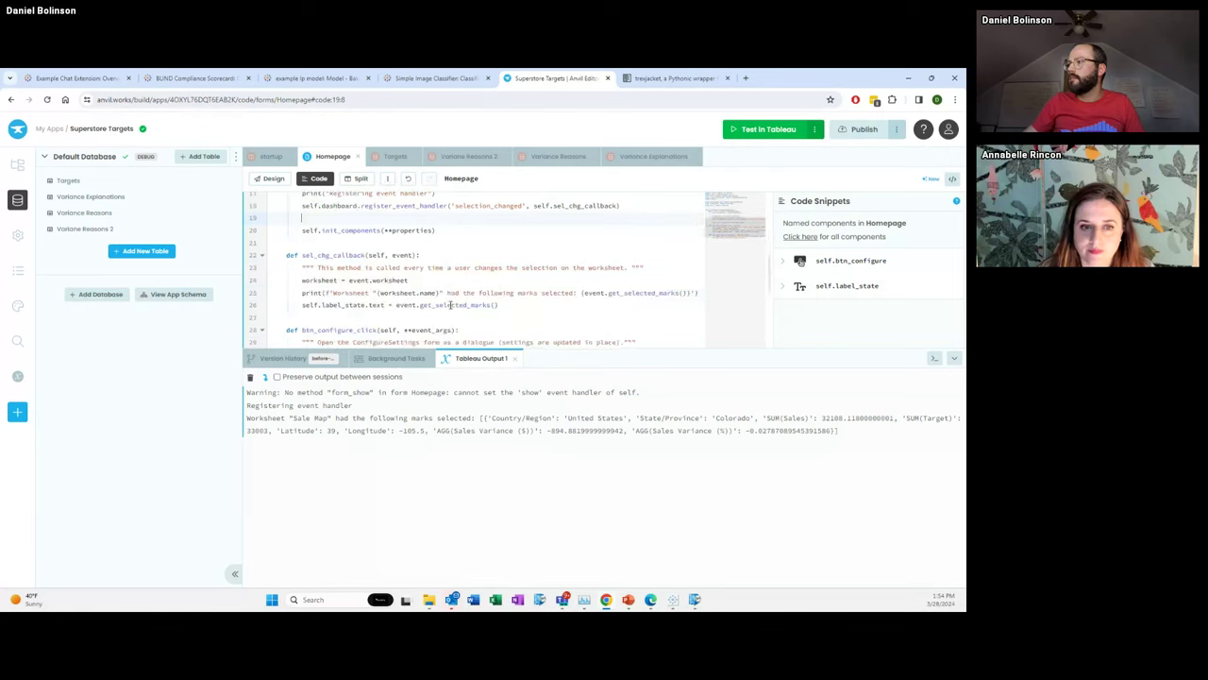
pyautogui.click(522, 244)
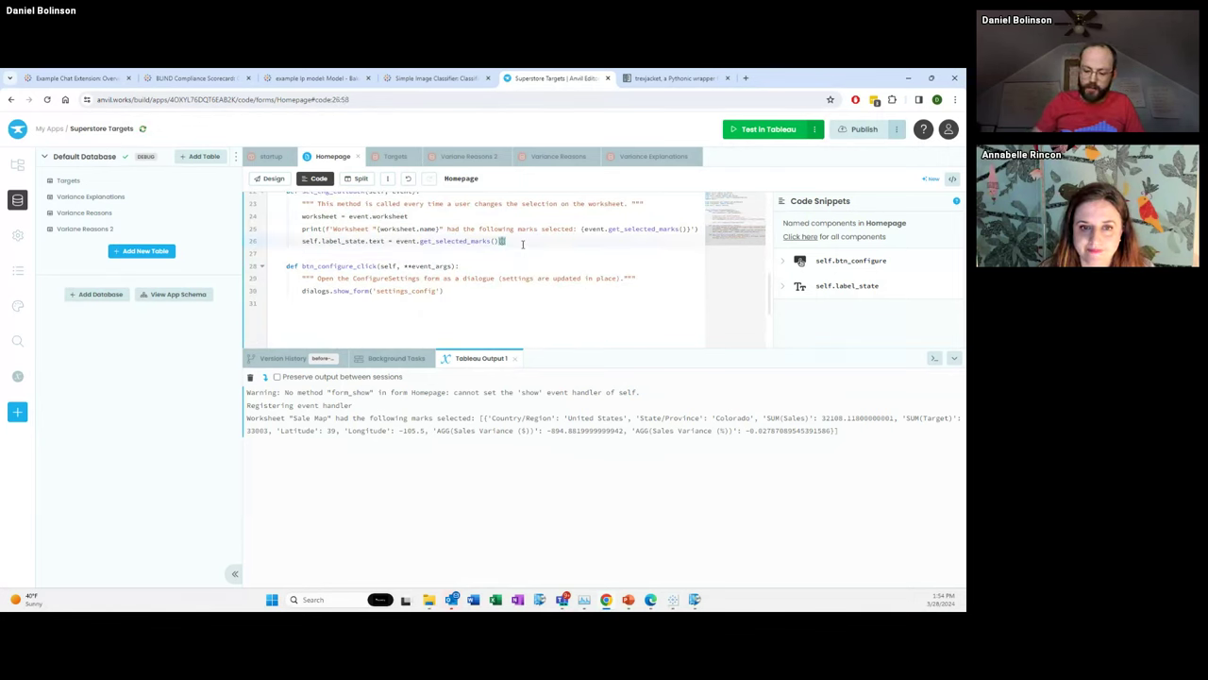
pyautogui.write("[0]['")
pyautogui.write('State/Province')
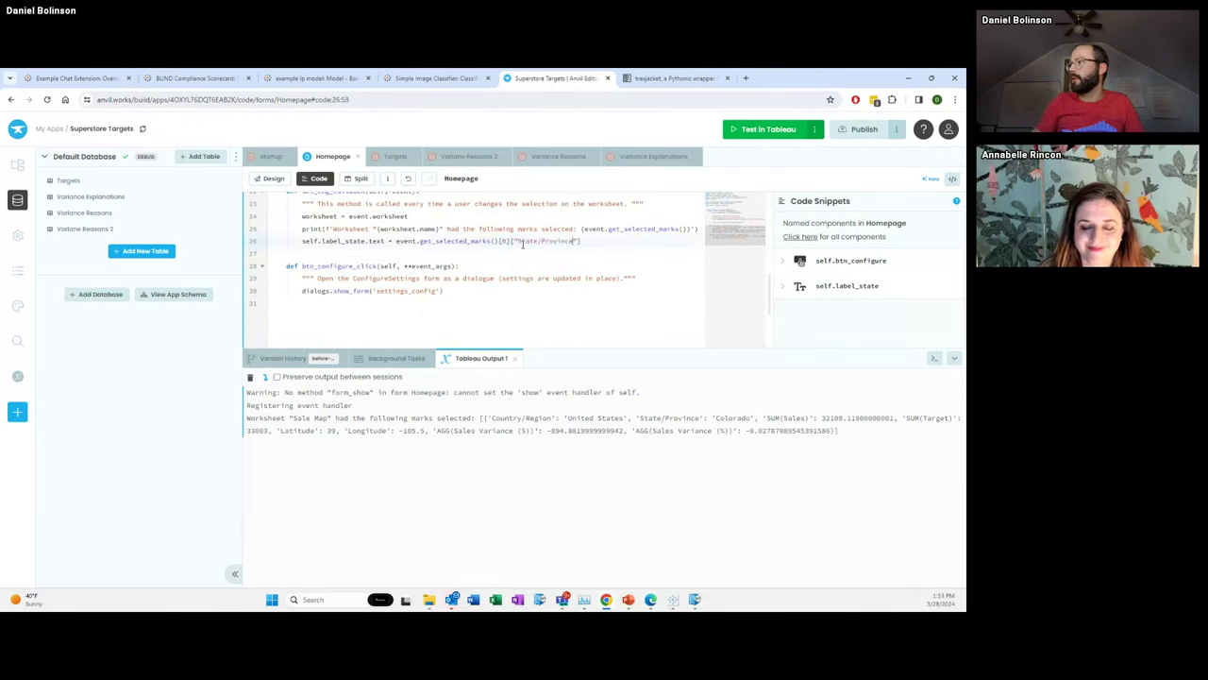
pyautogui.write(']')
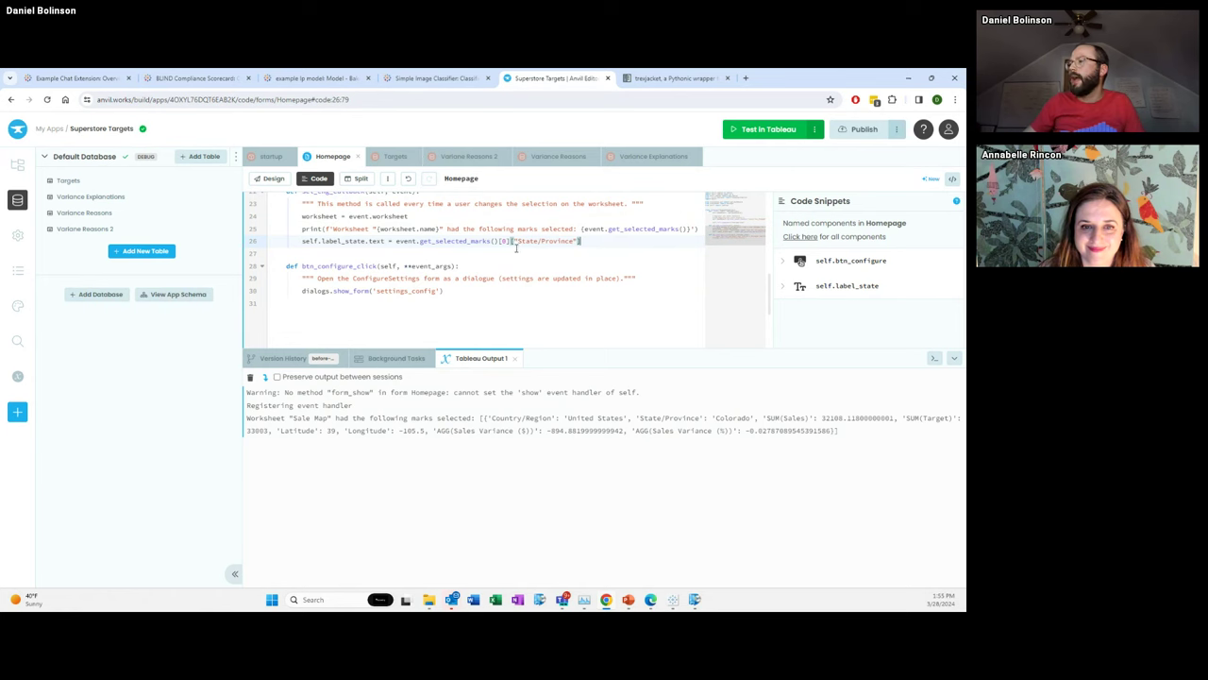
pyautogui.scroll(2, 516, 247)
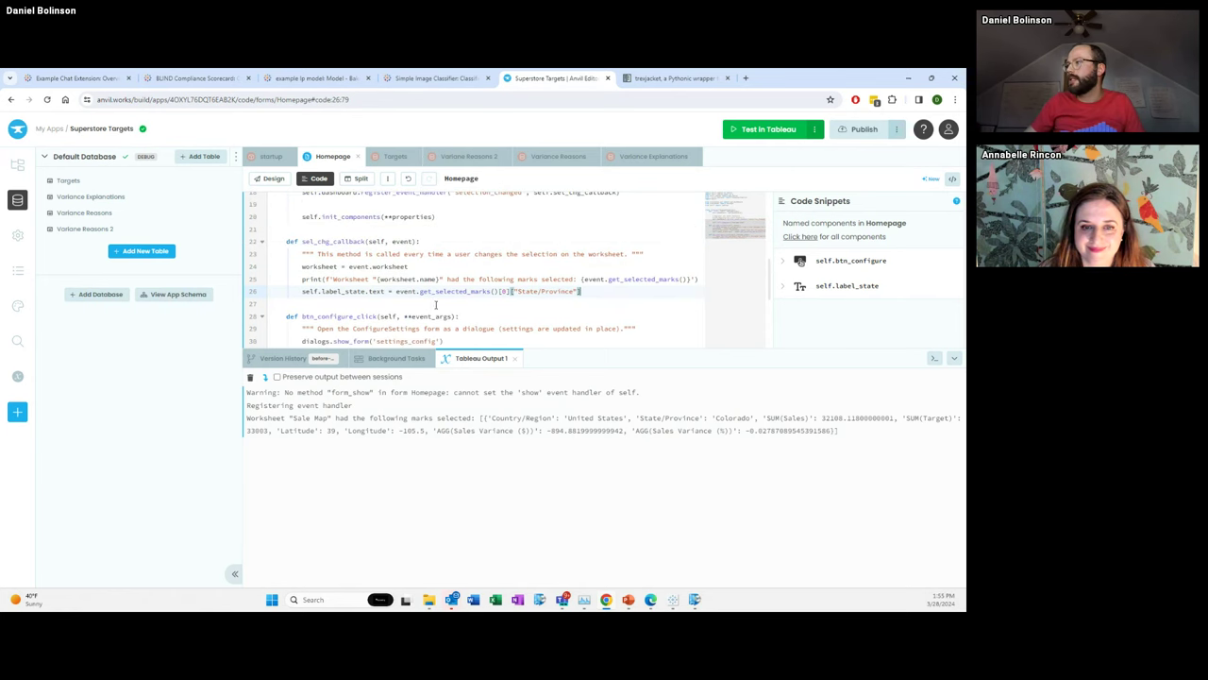
# Create a click event handler for the Homepage form's save button and show it in the full code view with the output collapsed.
pyautogui.hotkey('alt', 'Tab')
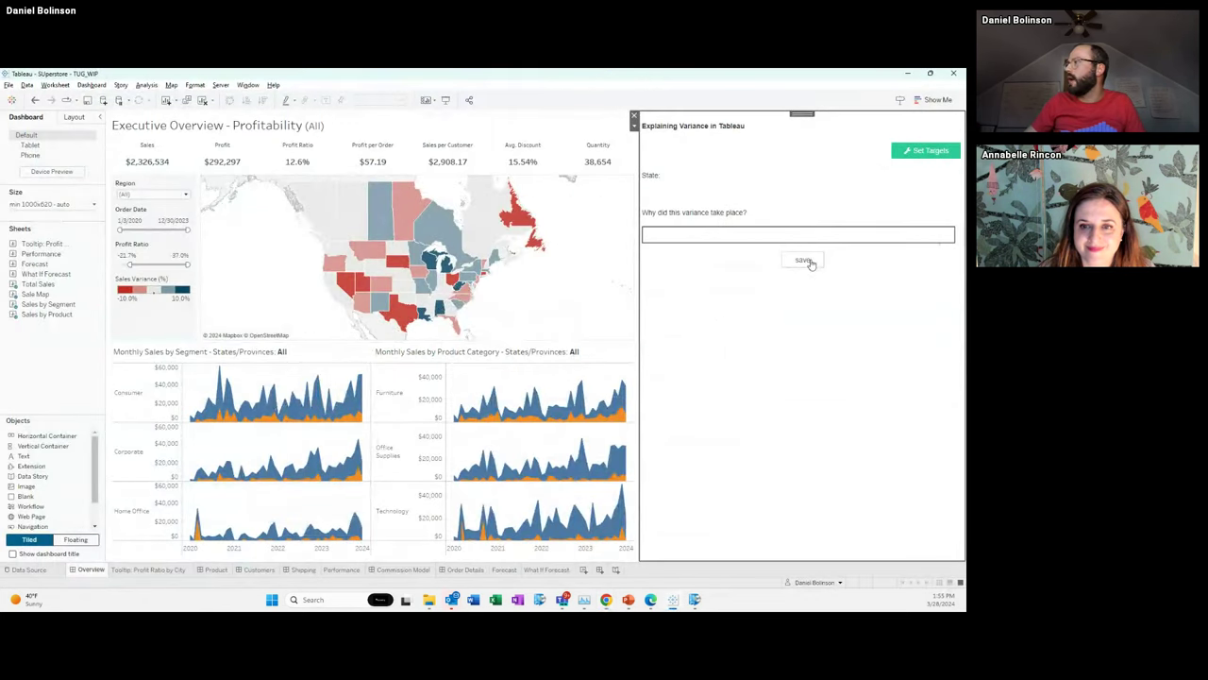
pyautogui.hotkey('alt', 'Tab')
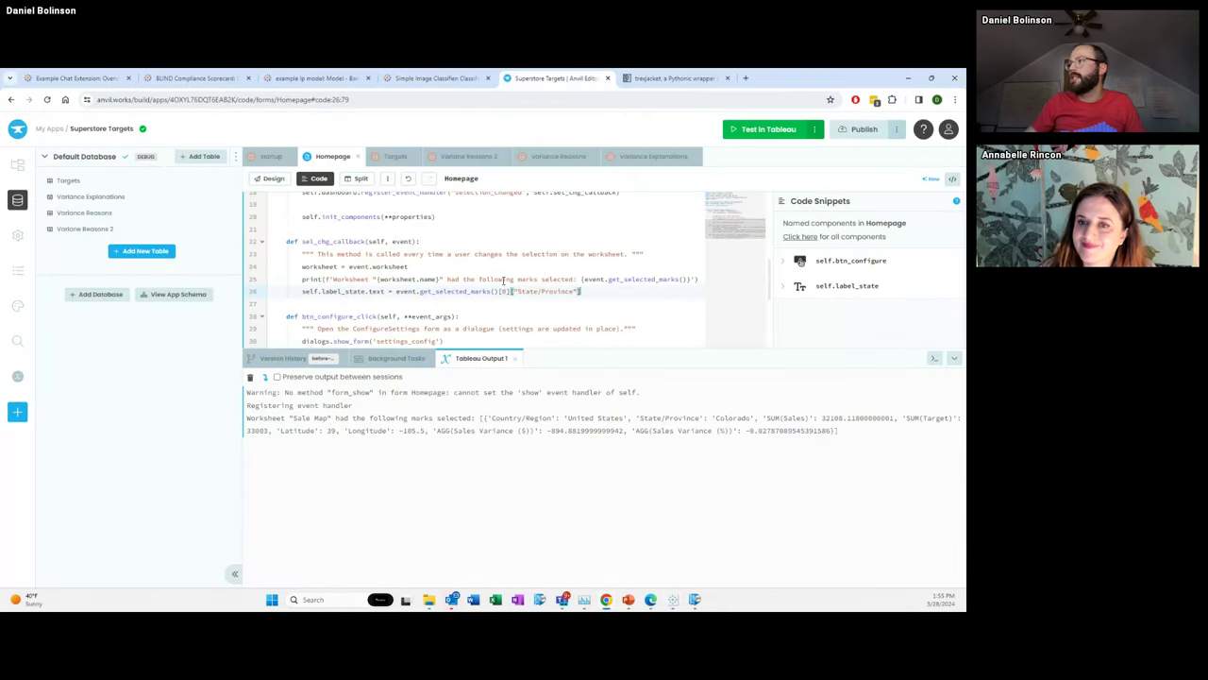
pyautogui.click(273, 179)
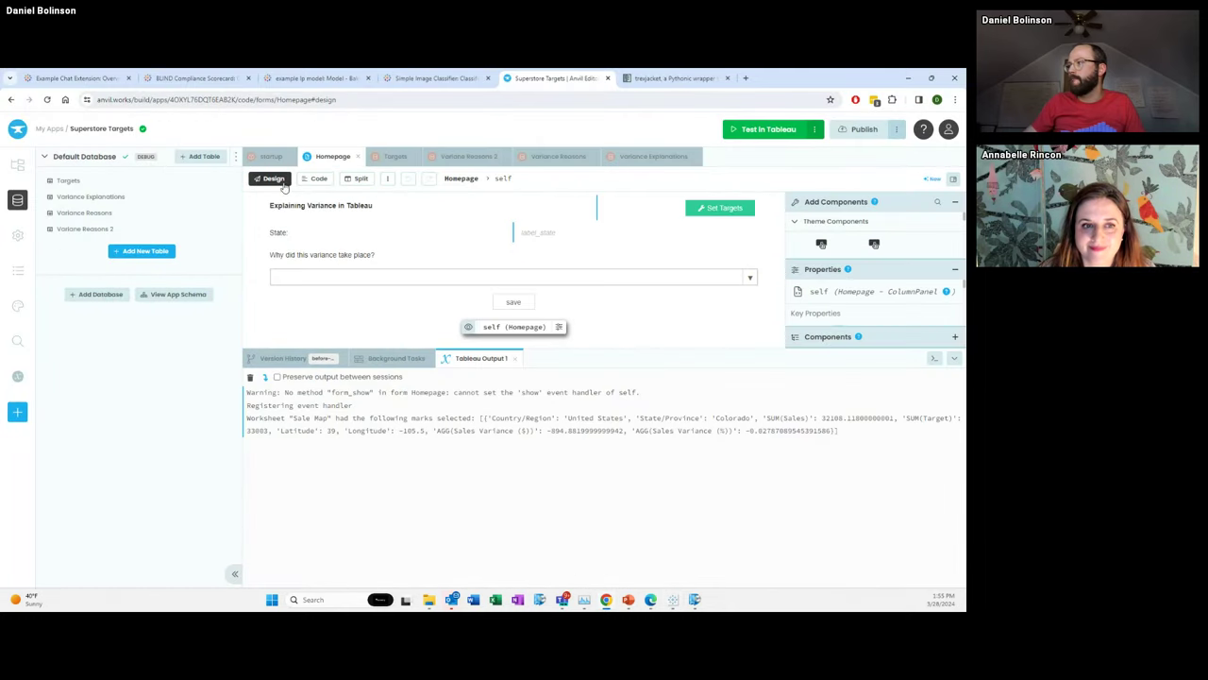
pyautogui.click(513, 303)
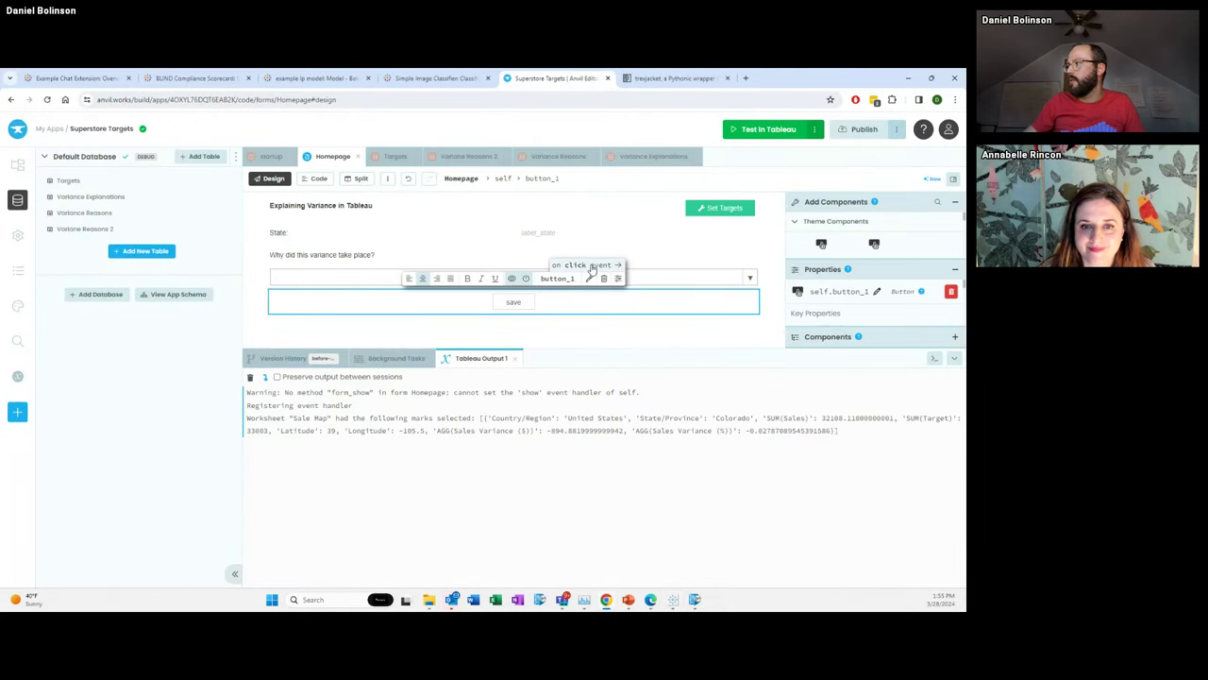
pyautogui.click(511, 279)
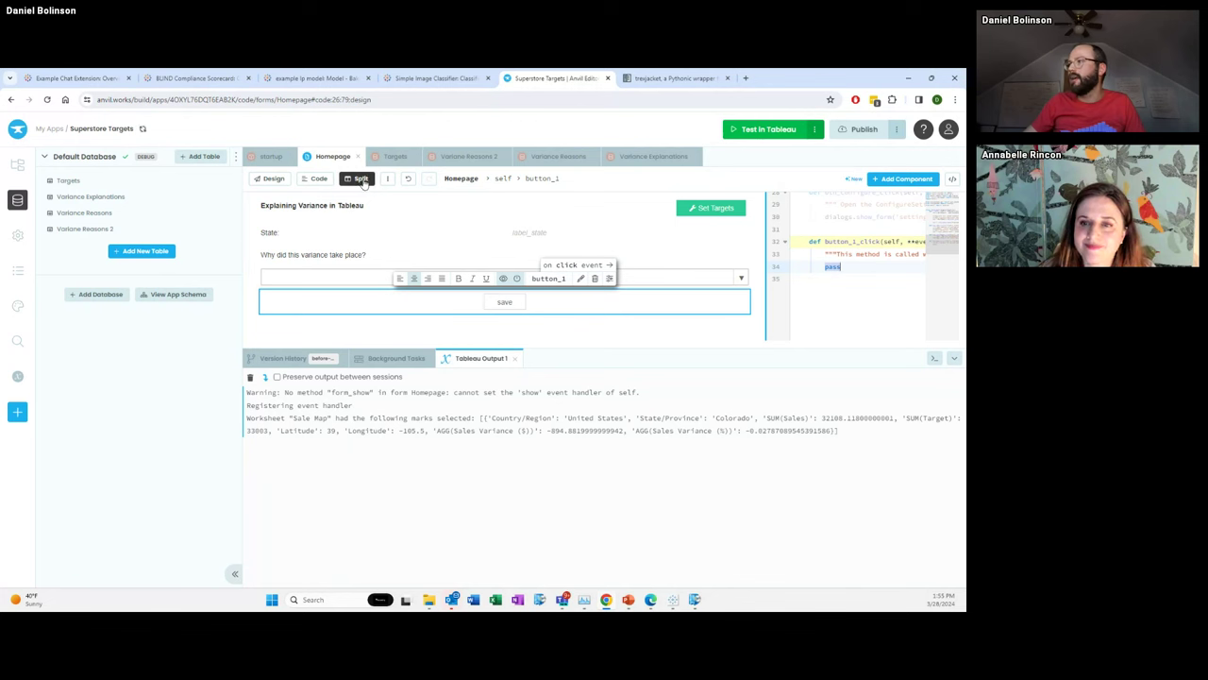
pyautogui.click(318, 178)
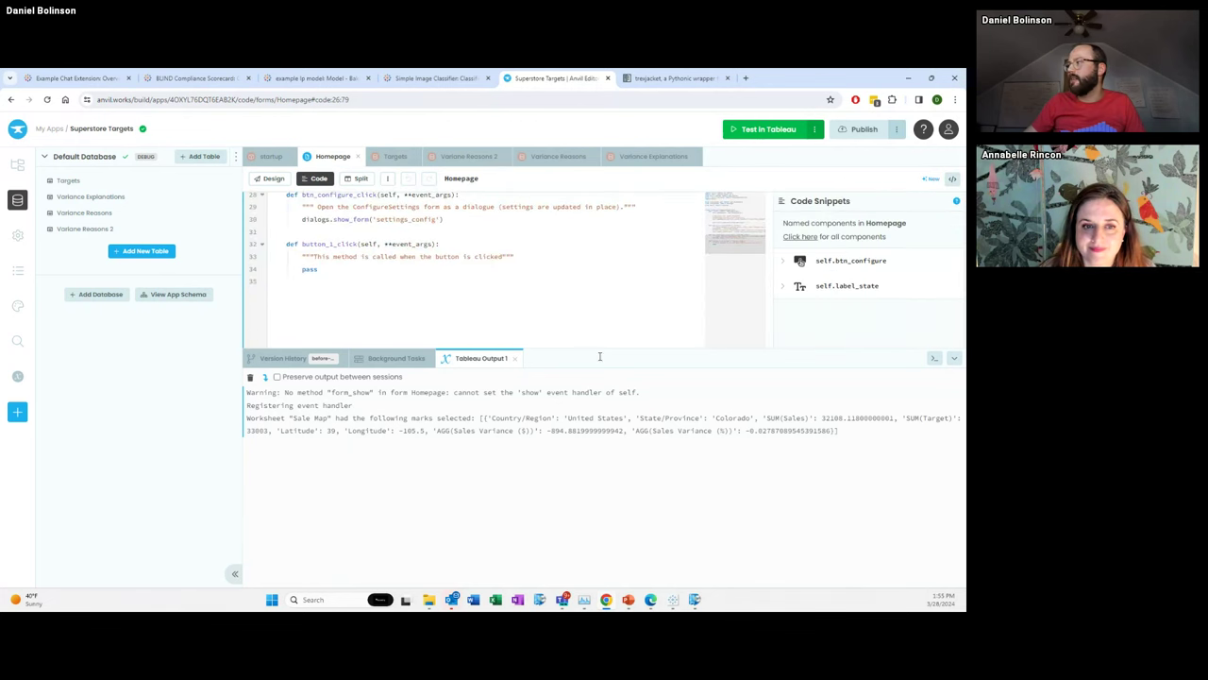
pyautogui.click(954, 359)
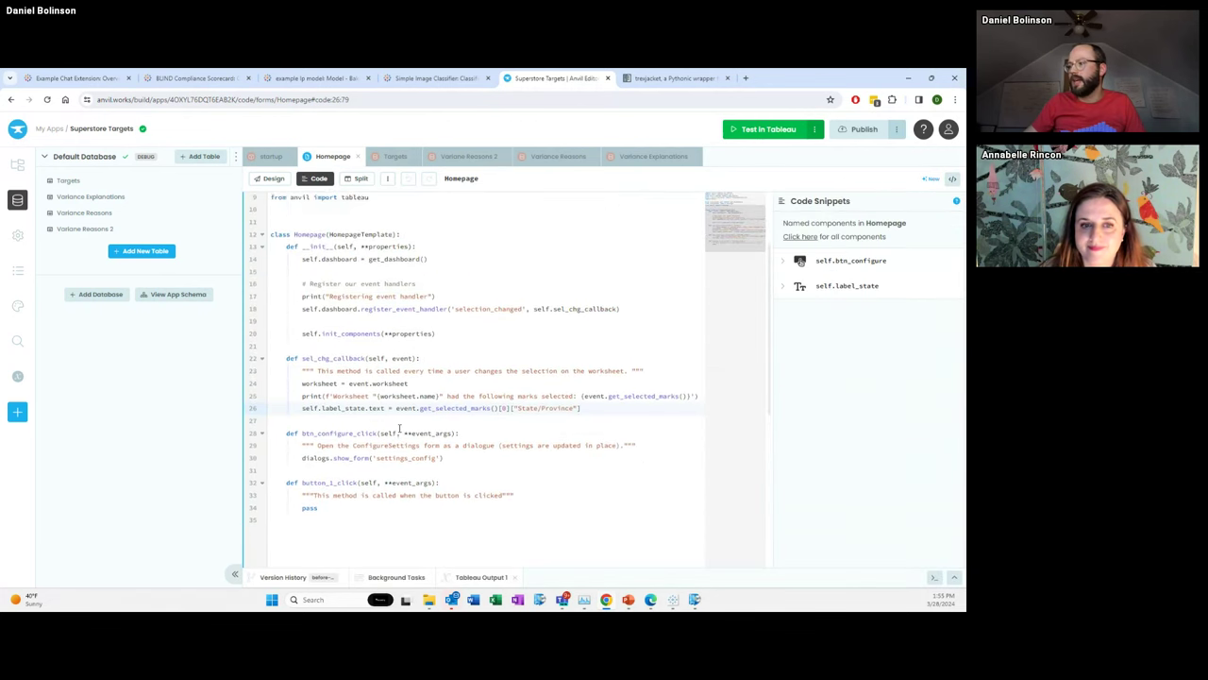
# Replace pass in button_1_click with a call to app_tables.variance_reasons.add_row().
pyautogui.moveTo(381, 444); pyautogui.dragTo(382, 455)
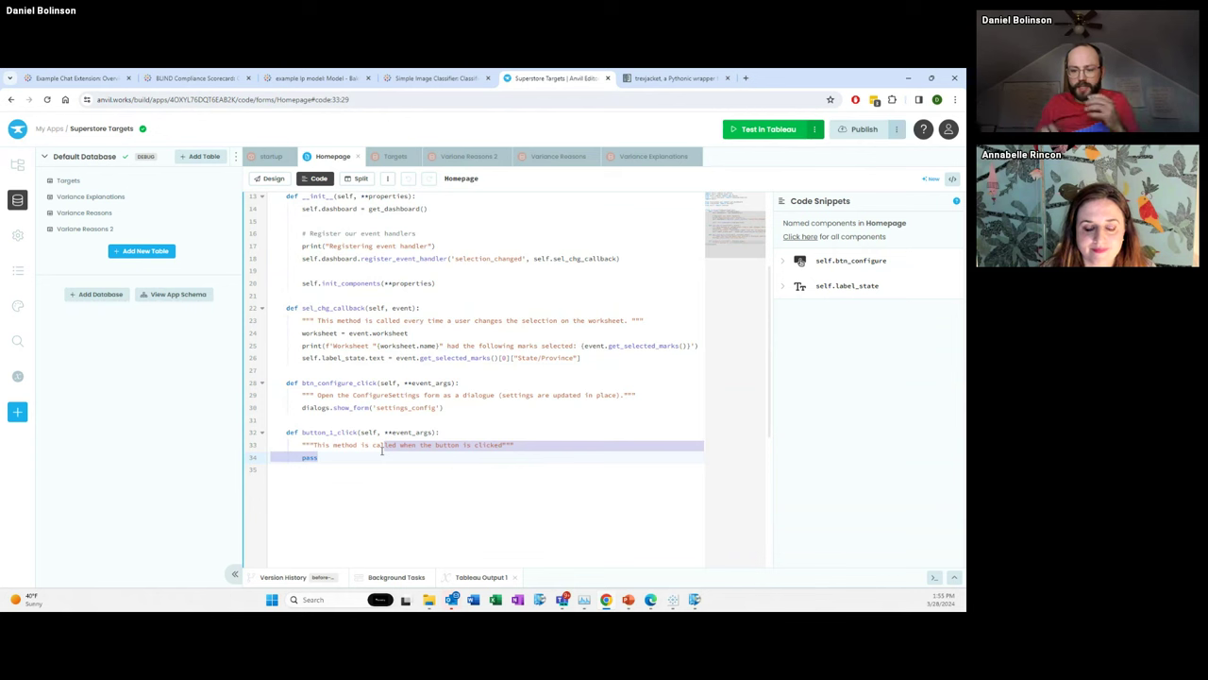
pyautogui.click(383, 452)
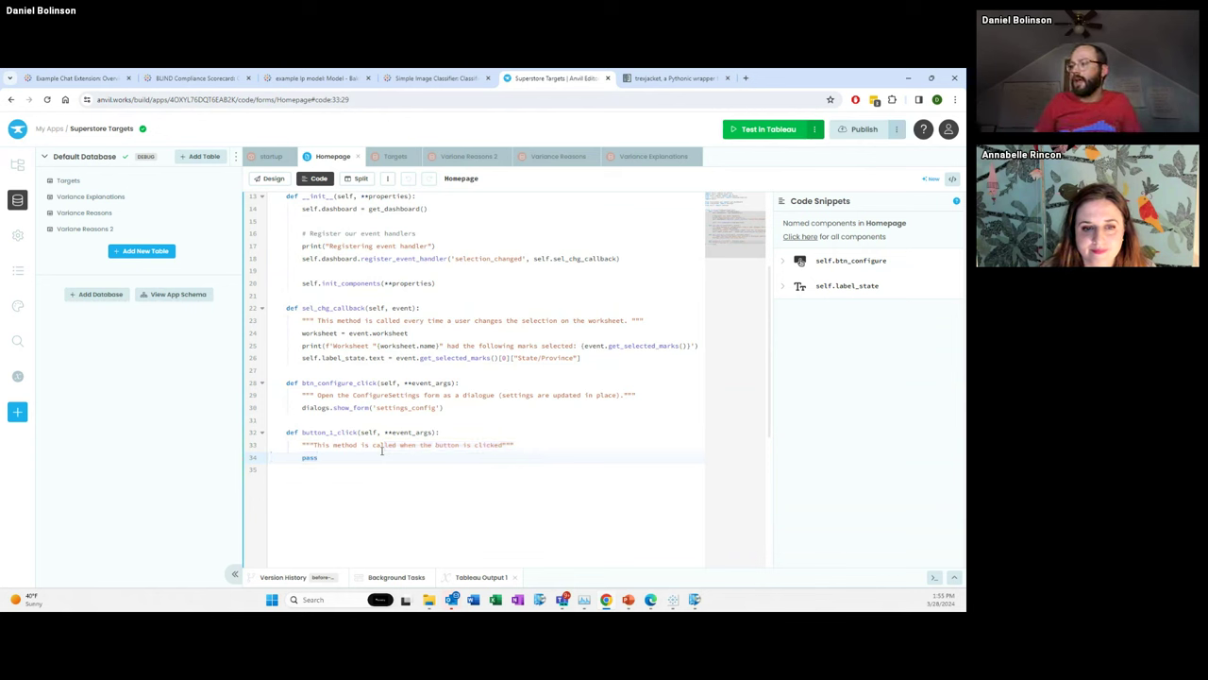
pyautogui.hotkey('shift', 'Home')
pyautogui.press('BackSpace')
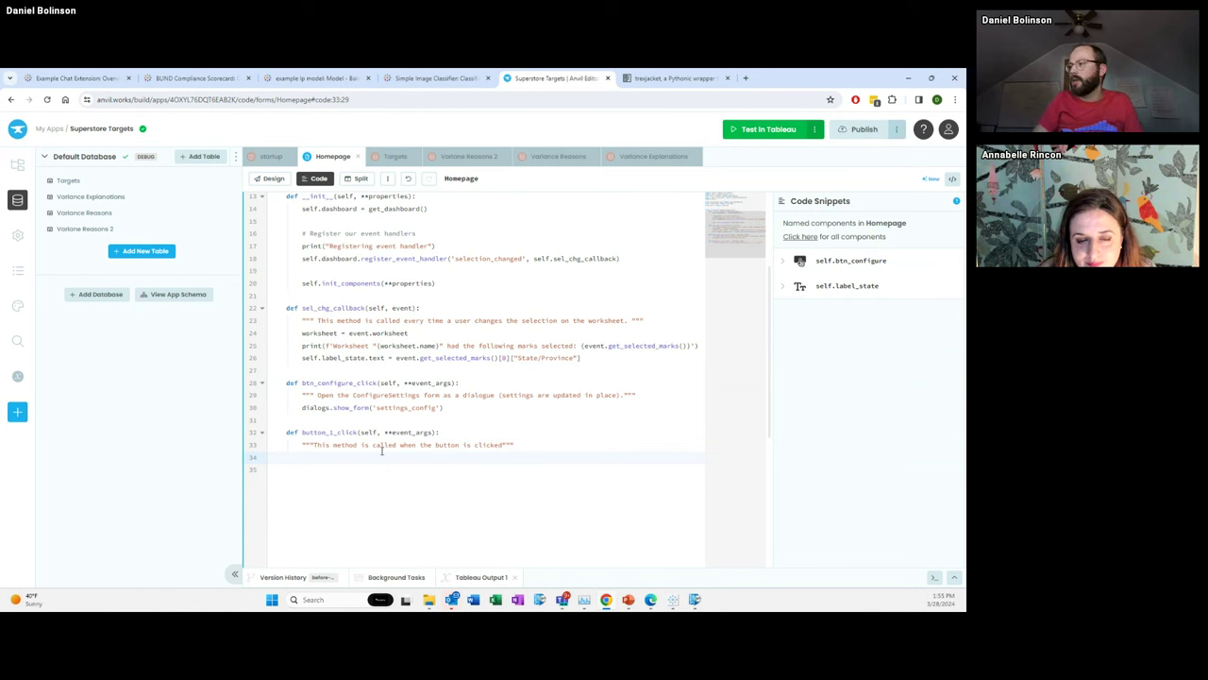
pyautogui.write('ap')
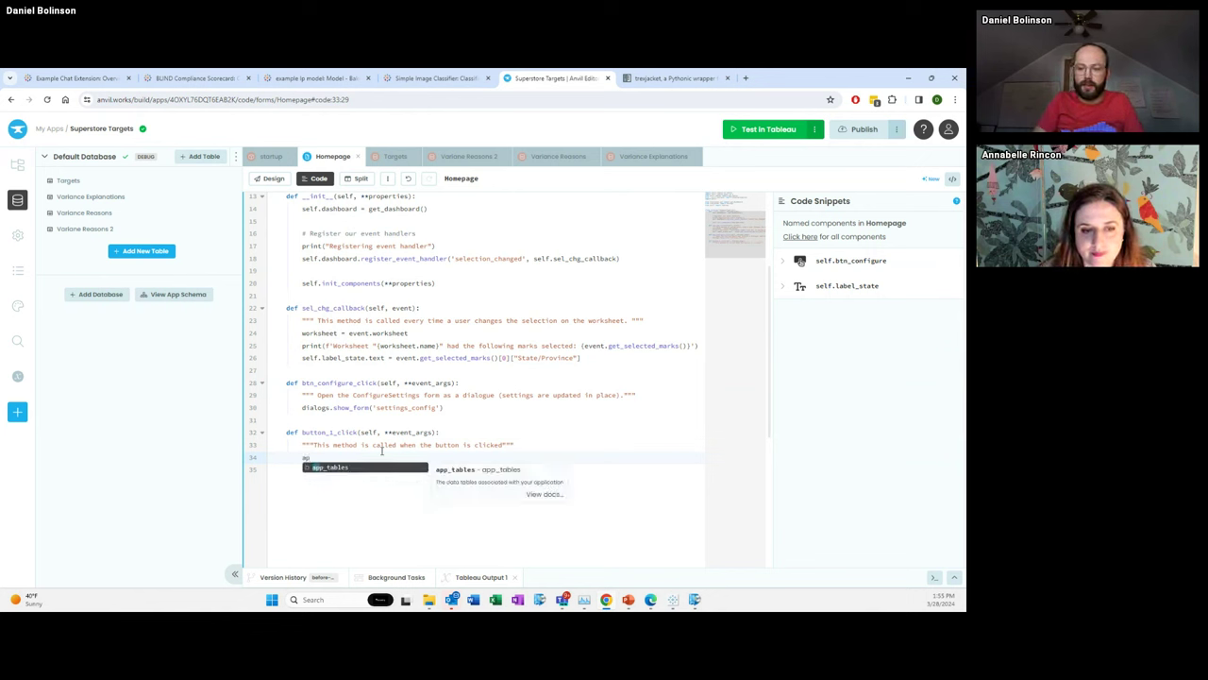
pyautogui.press('Return')
pyautogui.write('.')
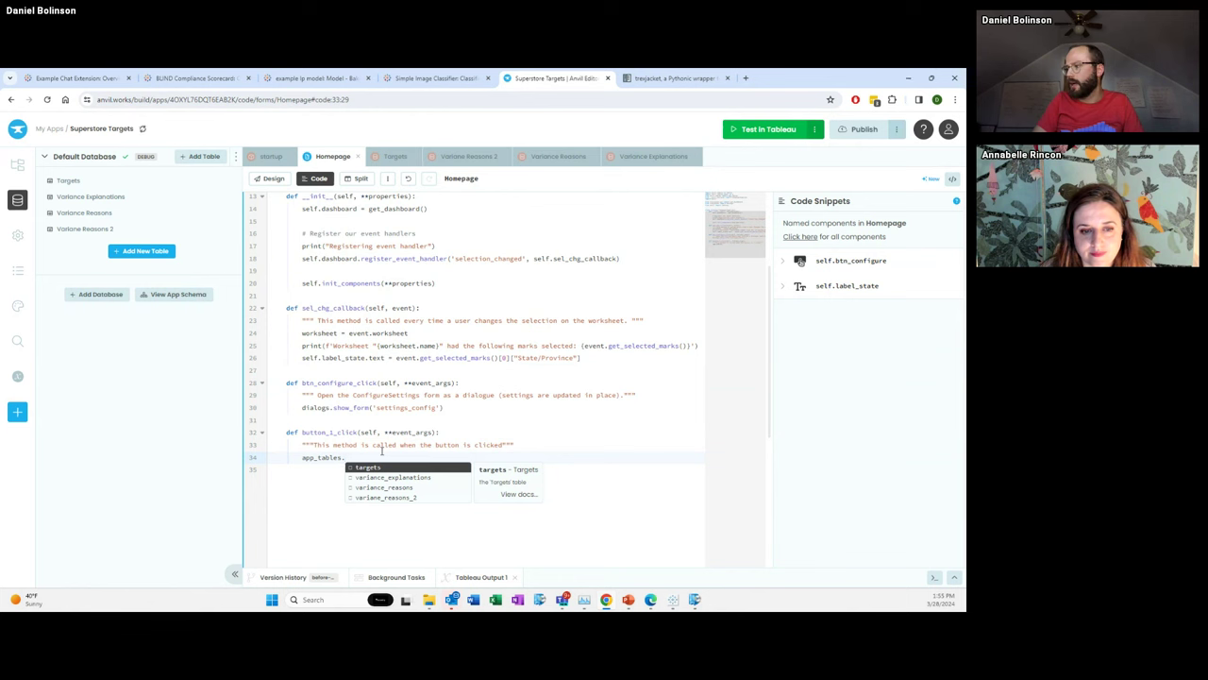
pyautogui.write('variance_rea')
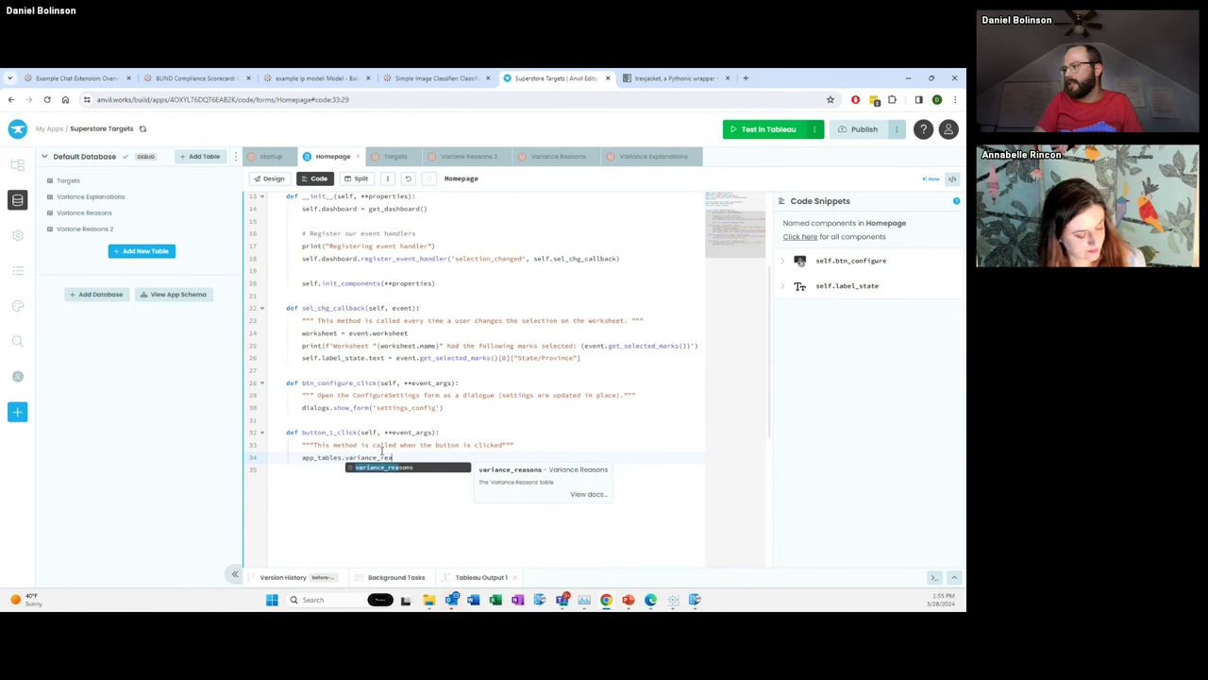
pyautogui.press('Return')
pyautogui.write('.add_row(')
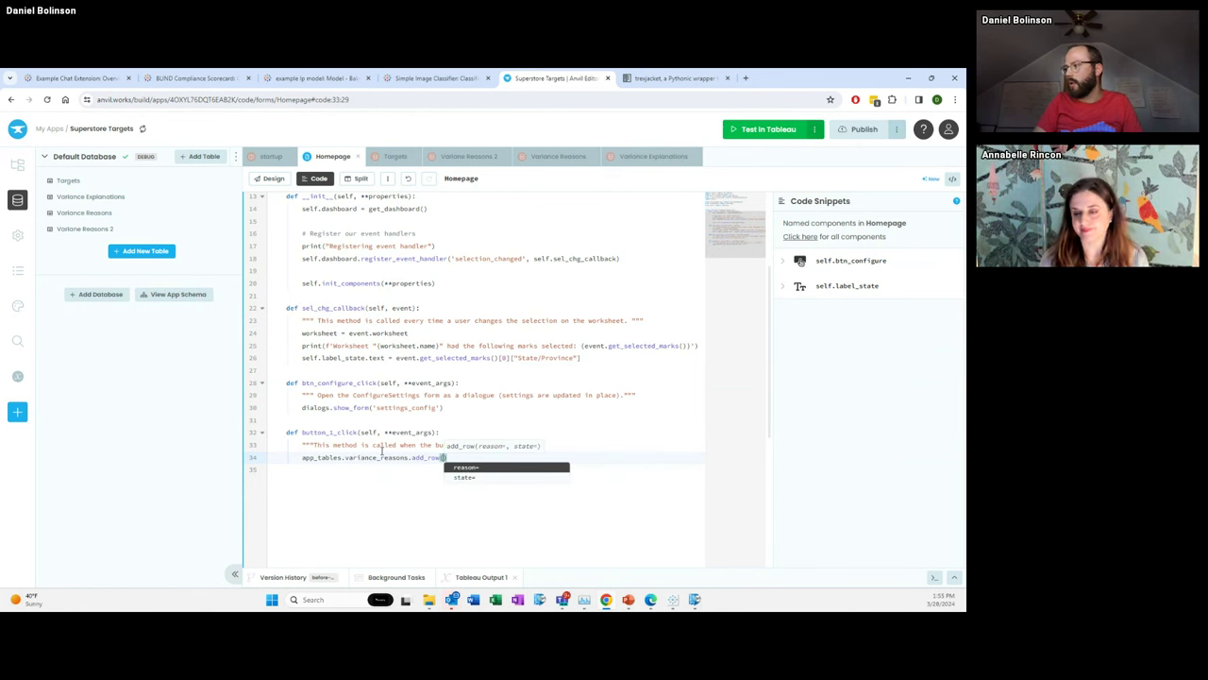
# Give add_row its first argument, state=self.label_state.text, followed by a comma.
pyautogui.write('state')
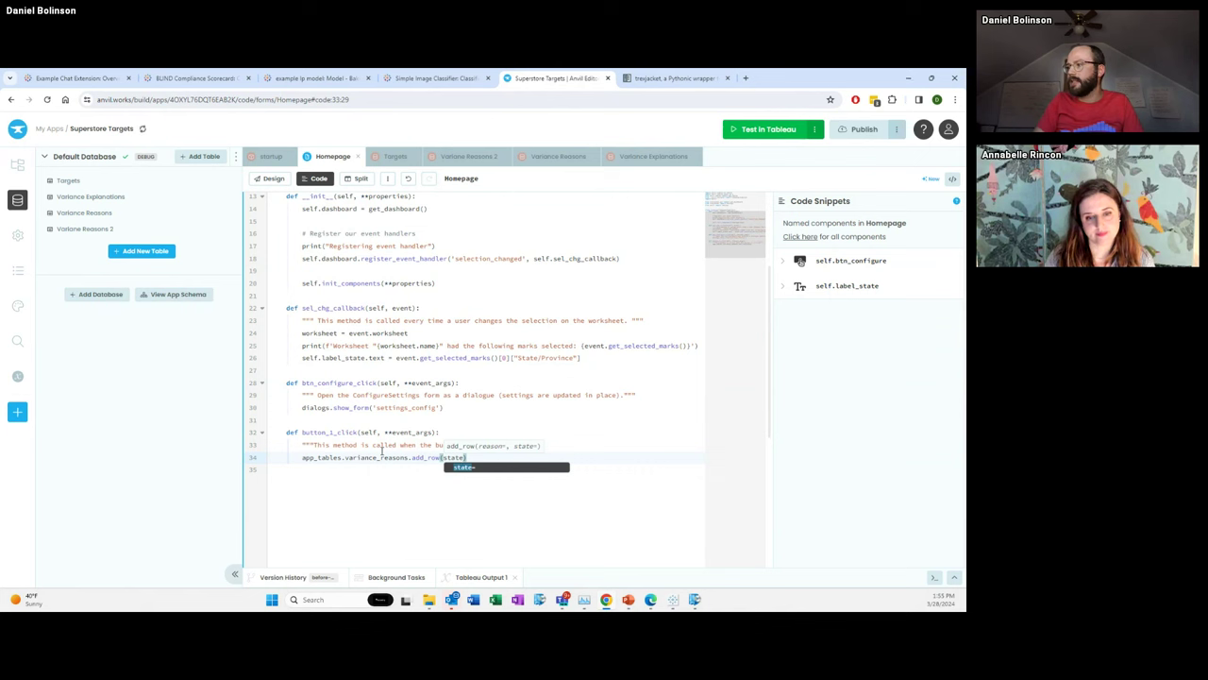
pyautogui.press('Return')
pyautogui.write('self.')
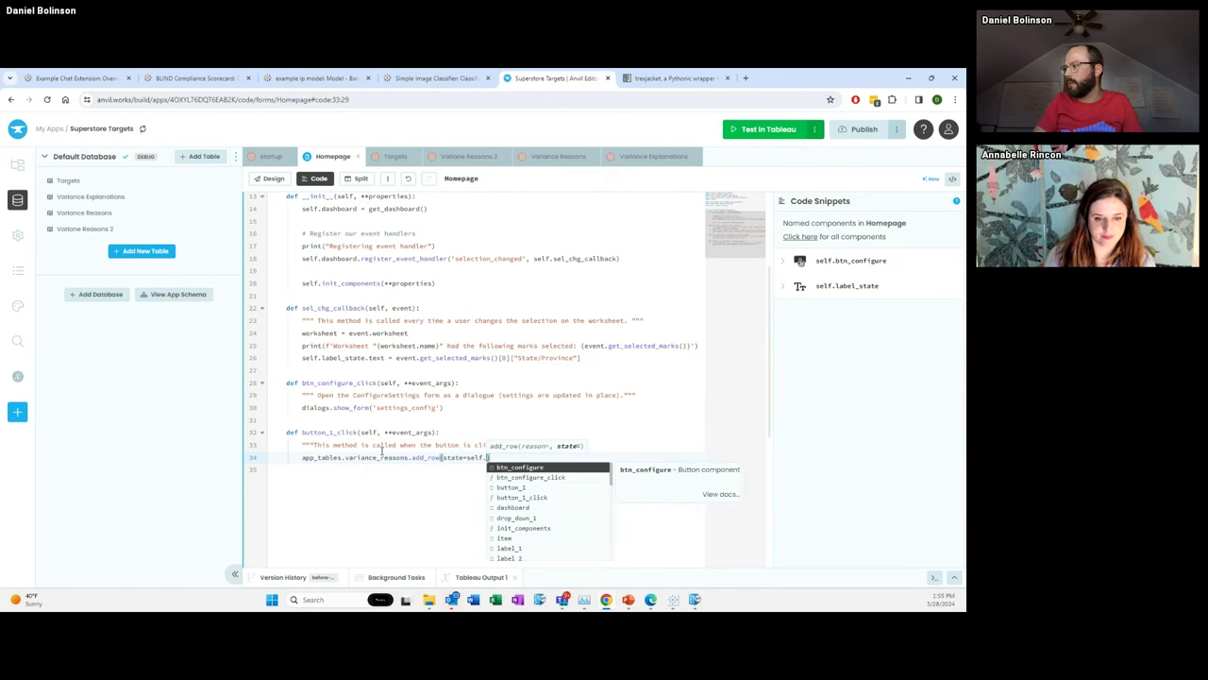
pyautogui.write('labe')
pyautogui.press('Down')
pyautogui.press('Down')
pyautogui.press('Down')
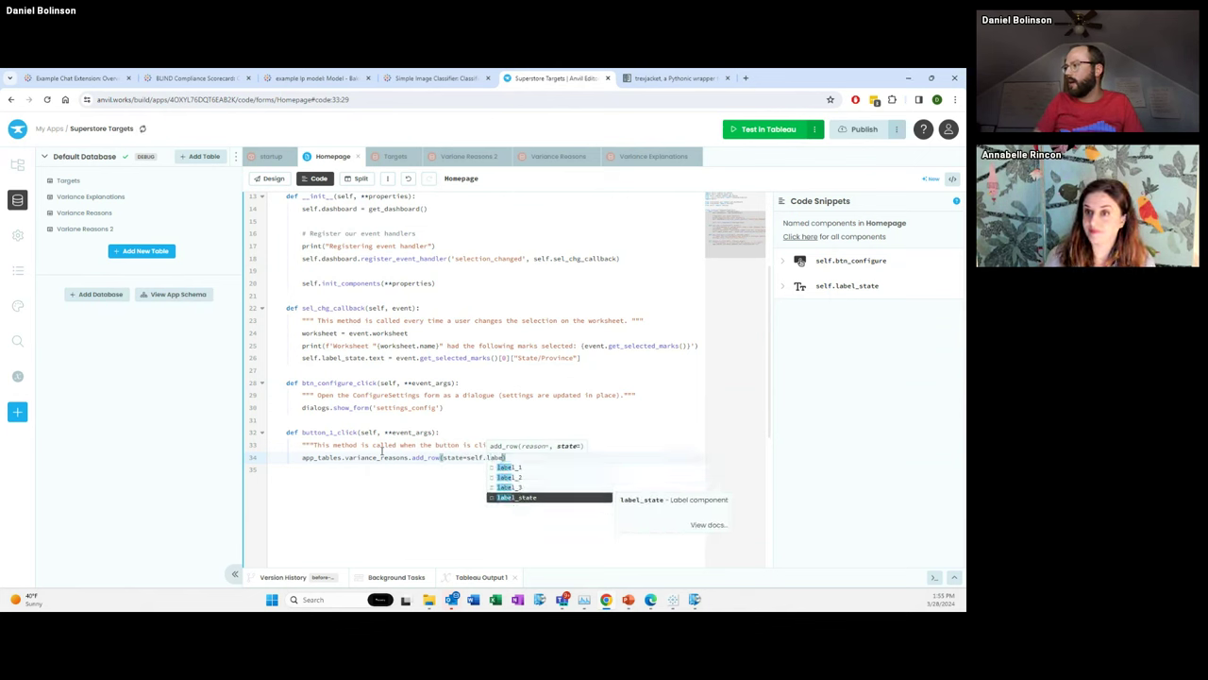
pyautogui.press('Return')
pyautogui.write('.text, ')
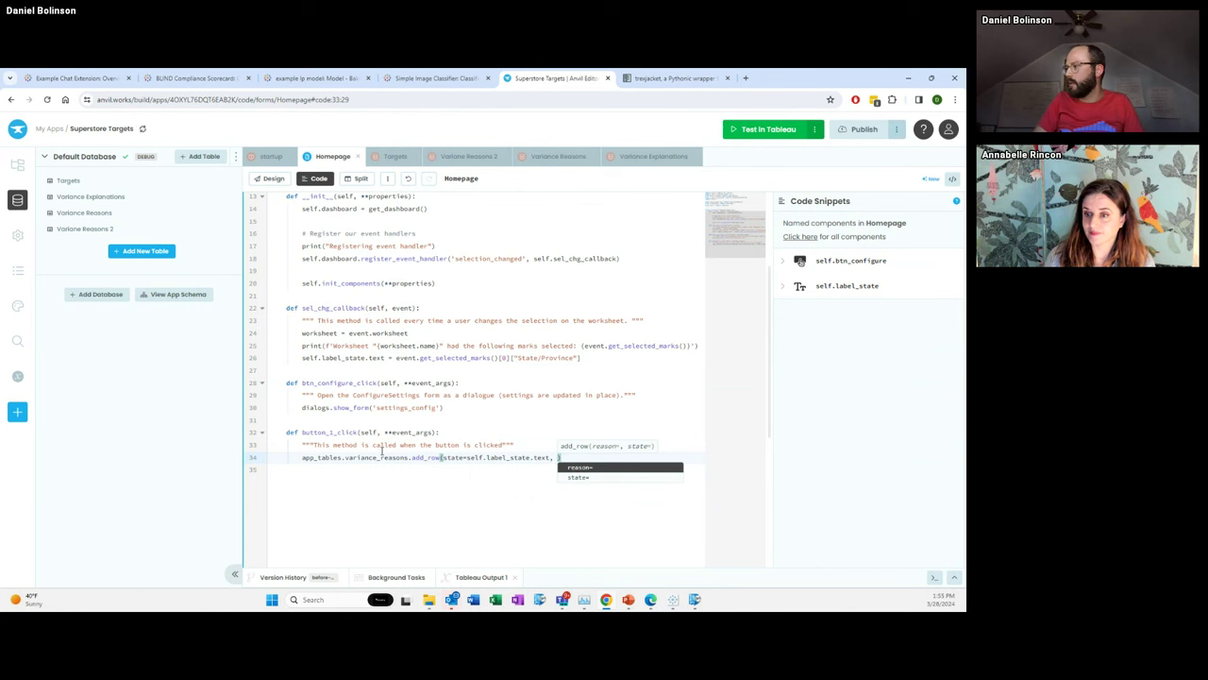
# Add the argument reason=self.drop_down_1.selected_value to add_row and place it on its own line.
pyautogui.write('reason=self.d')
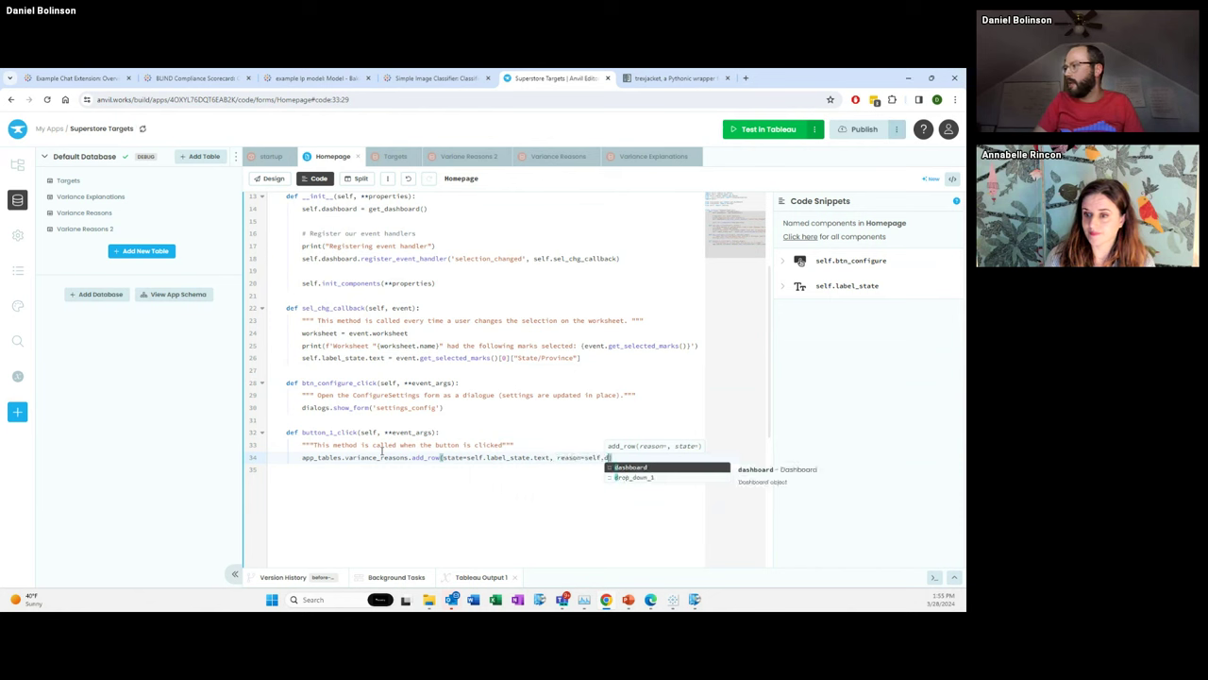
pyautogui.press('Down')
pyautogui.press('Return')
pyautogui.write('.selected_value')
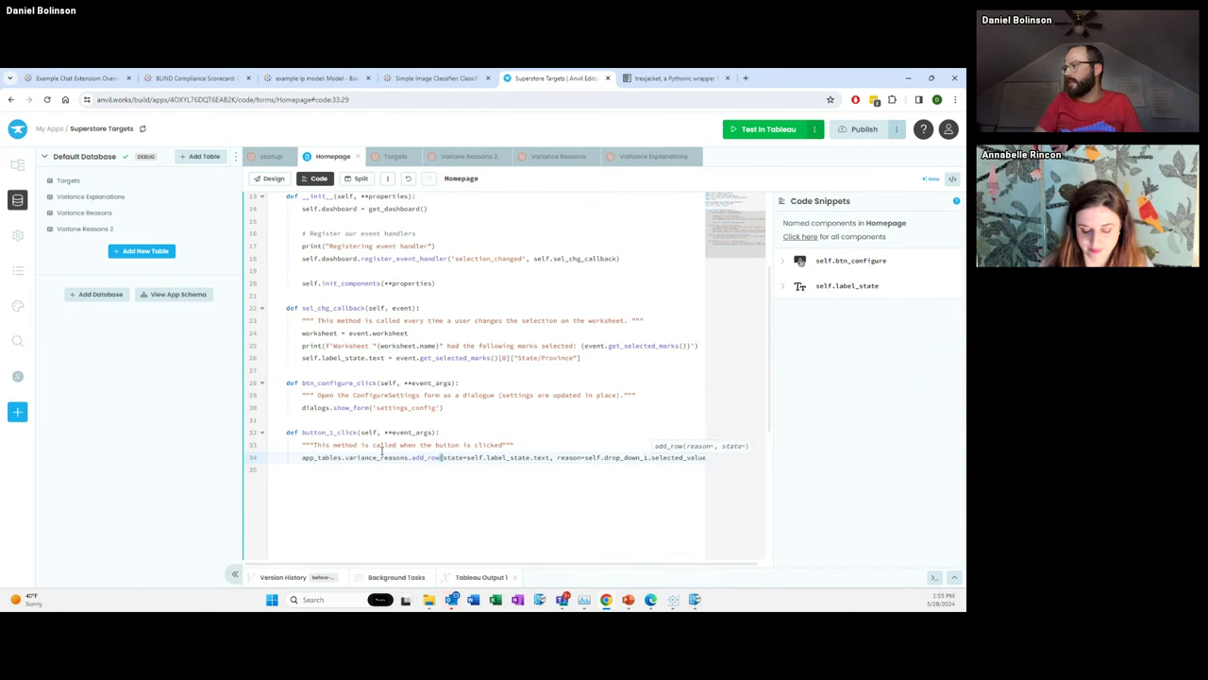
pyautogui.click(557, 457)
pyautogui.press('Return')
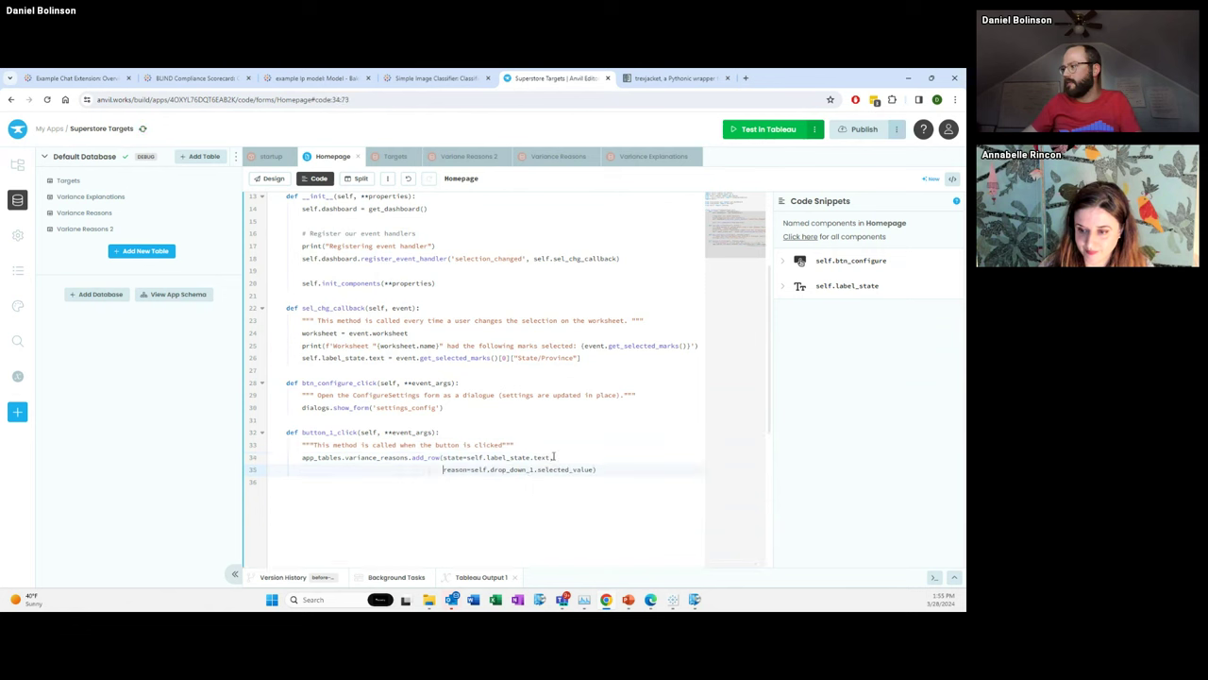
pyautogui.click(570, 457)
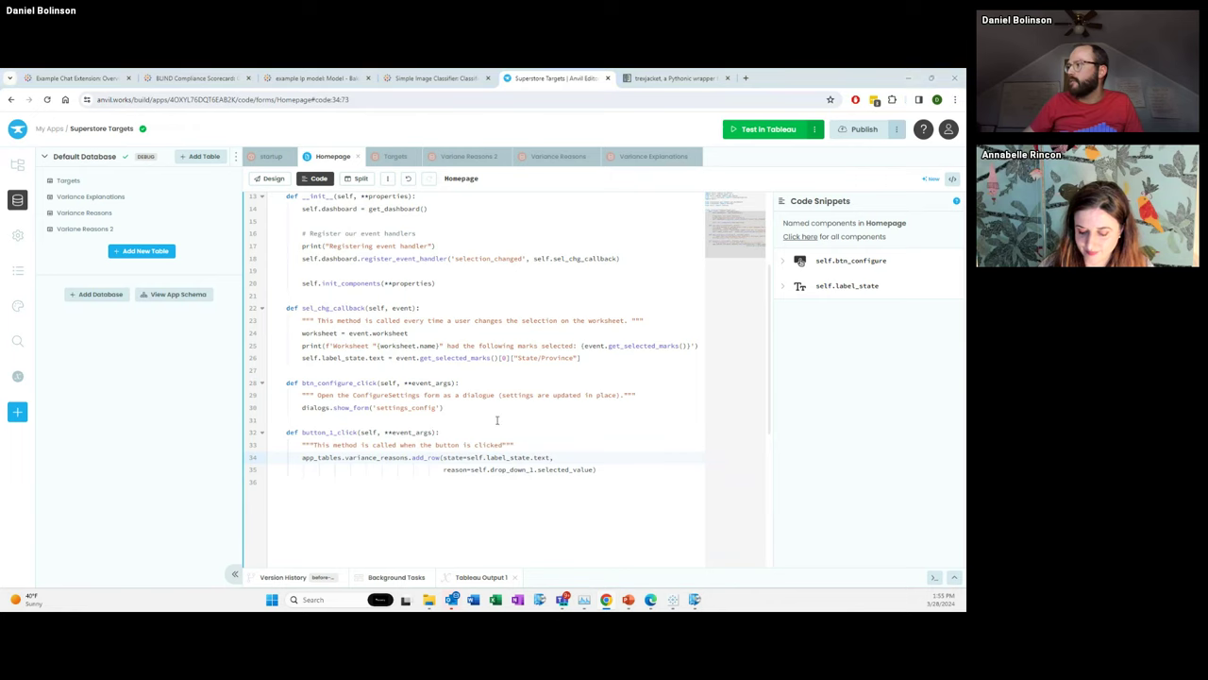
# Switch to the Tableau dashboard and reload the variance extension.
pyautogui.hotkey('alt', 'Tab')
pyautogui.click(633, 125)
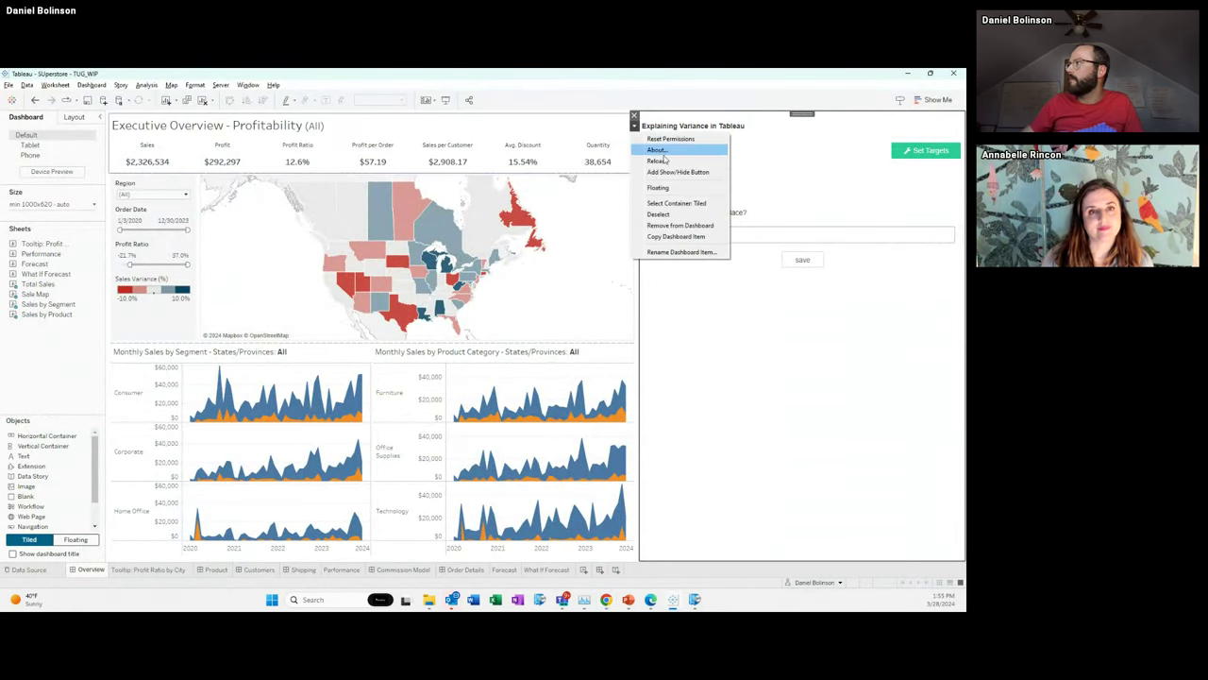
pyautogui.click(663, 162)
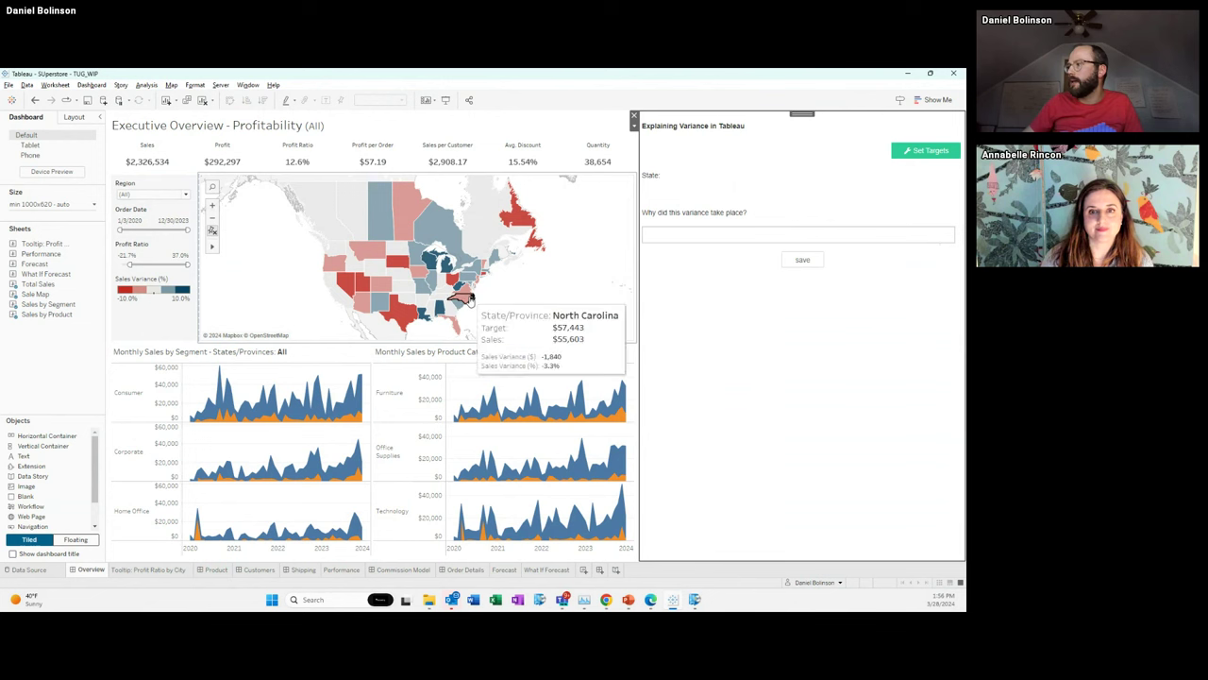
# Select North Carolina on the sales map and save Supply Chain Blockages as its variance reason in the extension.
pyautogui.click(467, 299)
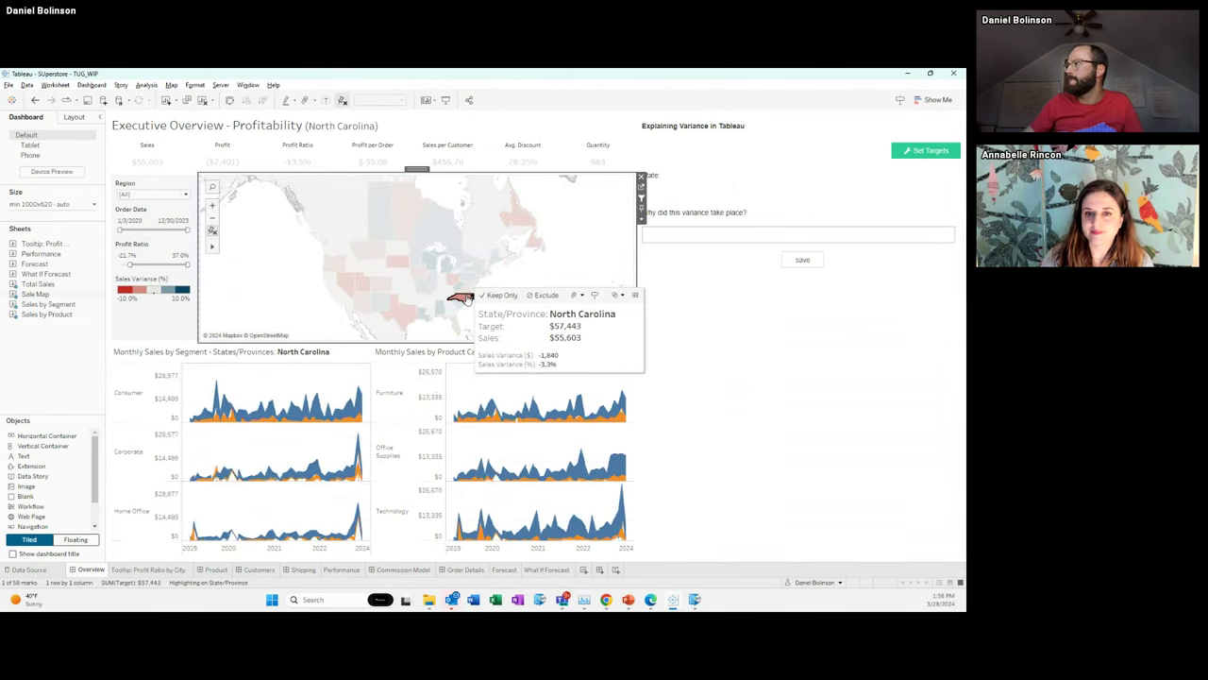
pyautogui.doubleClick(674, 196)
pyautogui.tripleClick(674, 197)
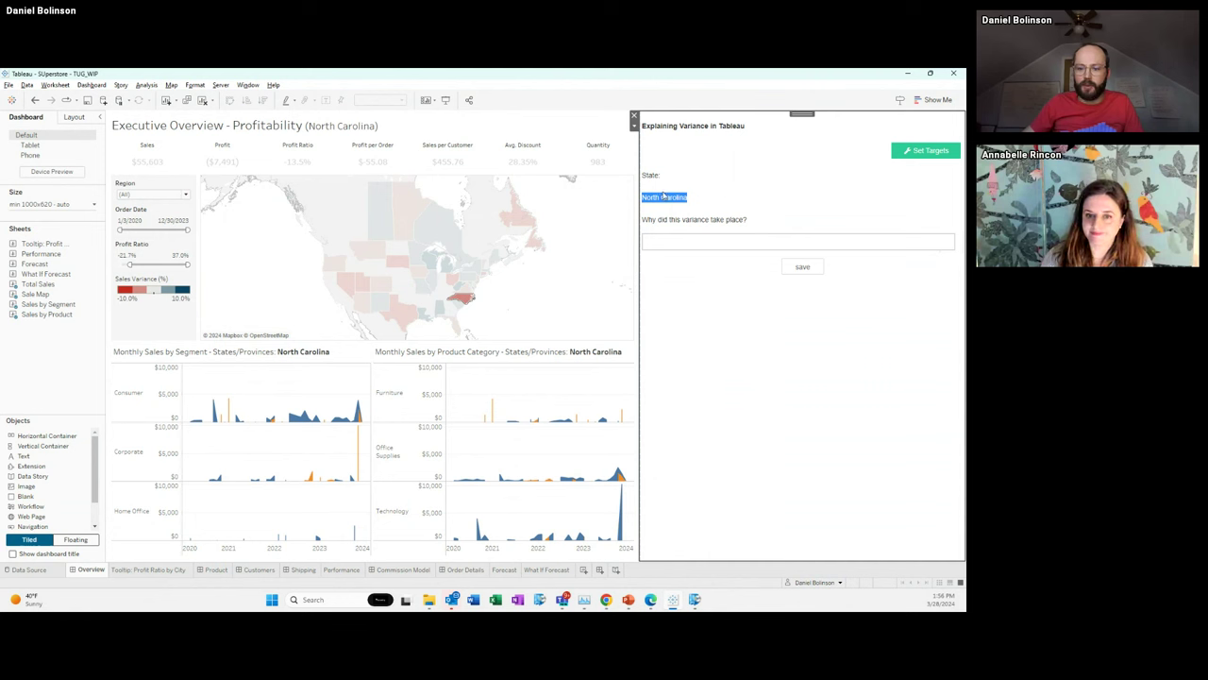
pyautogui.click(696, 242)
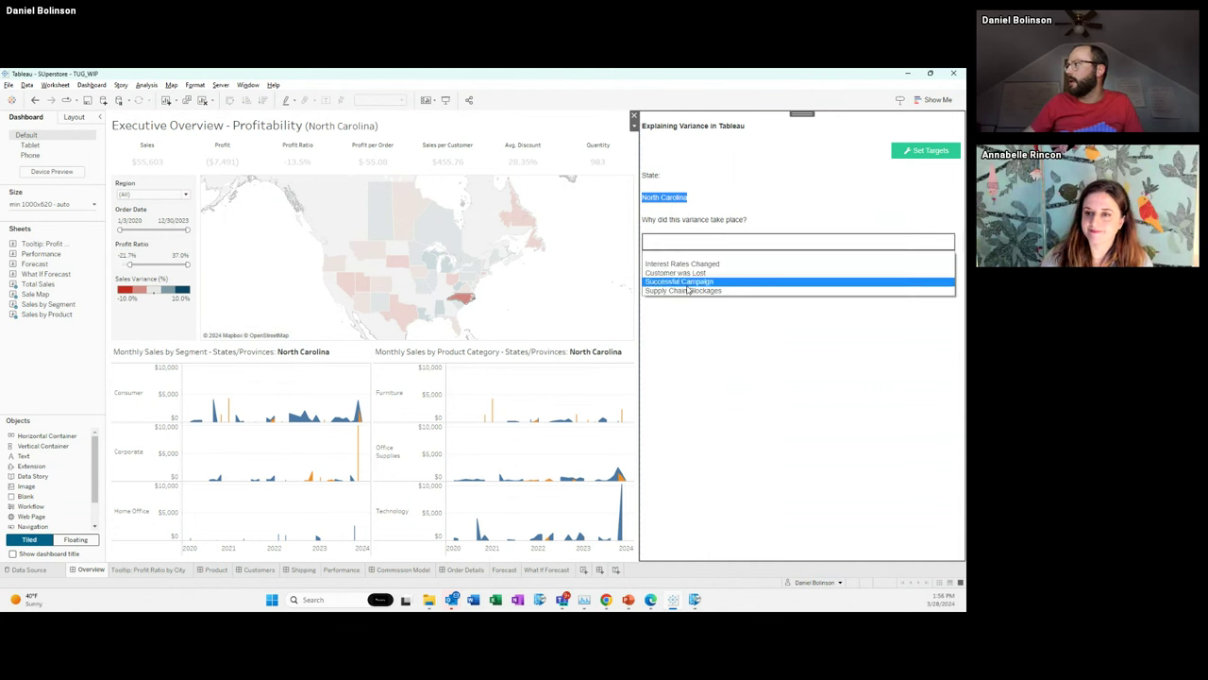
pyautogui.click(686, 290)
pyautogui.click(805, 267)
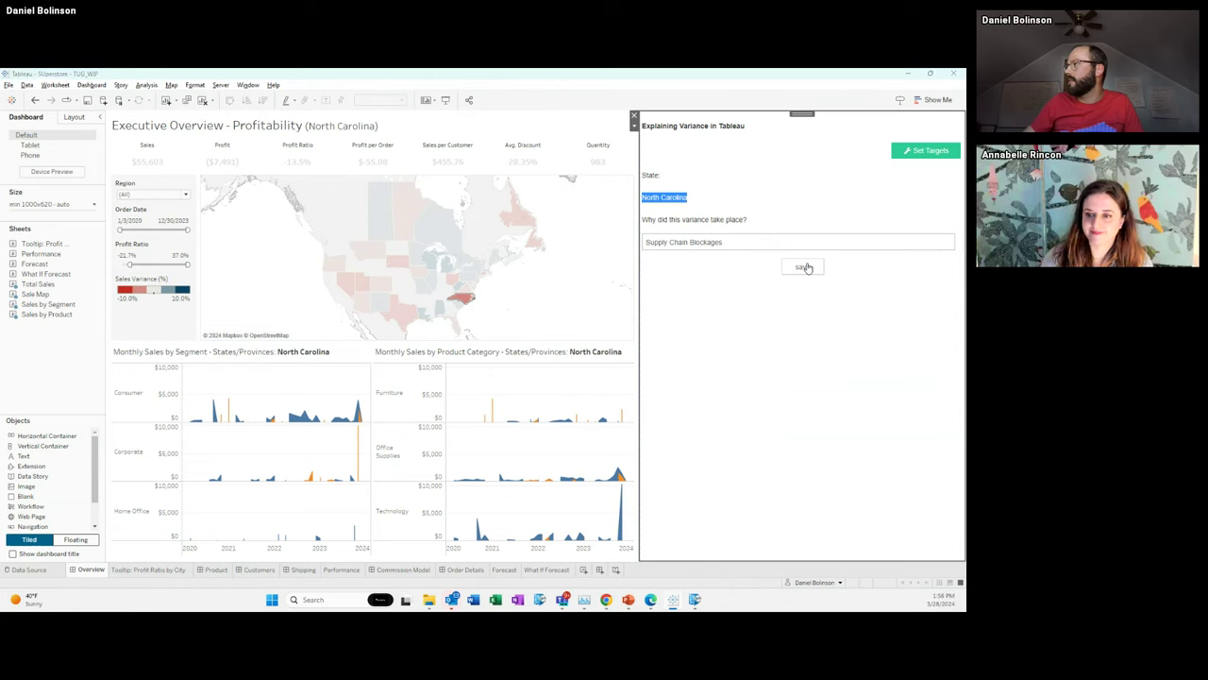
# Switch to the Anvil editor and refresh the Variance Reasons data table to check for the saved row.
pyautogui.hotkey('alt', 'Tab')
pyautogui.click(85, 229)
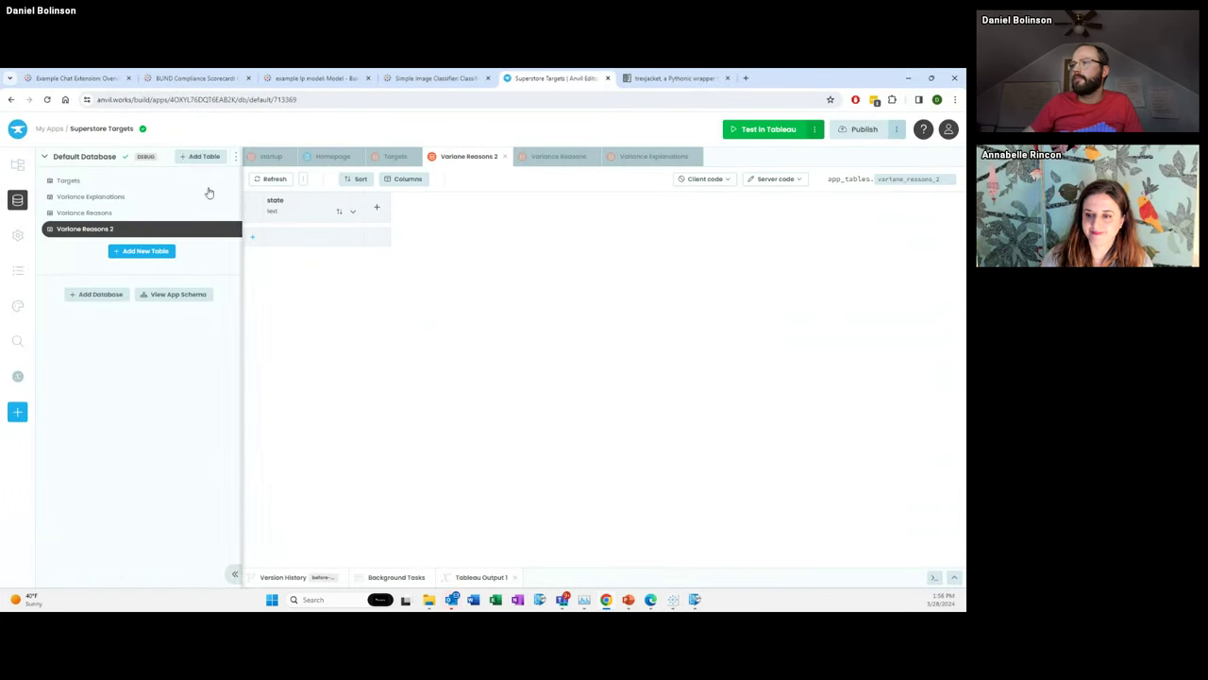
pyautogui.click(132, 212)
pyautogui.click(257, 181)
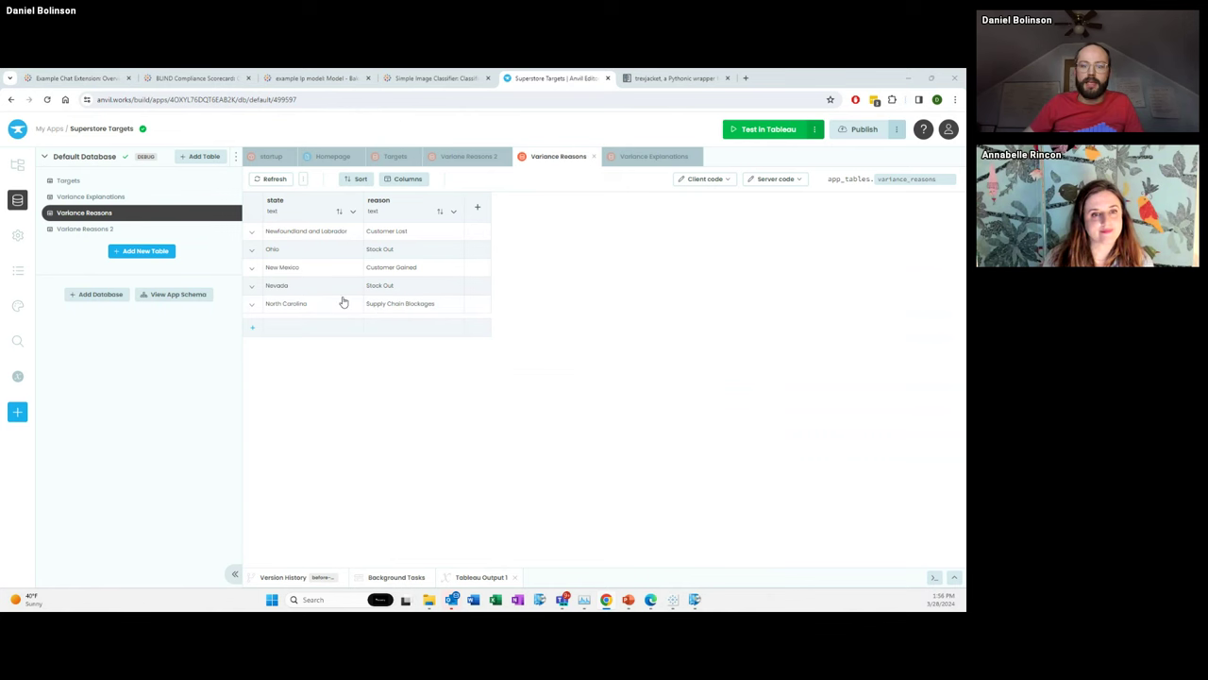
# Switch to Tableau's Sale Map worksheet and examine the Reason field of variance_reasons and the state tooltips on the map.
pyautogui.hotkey('alt', 'Tab')
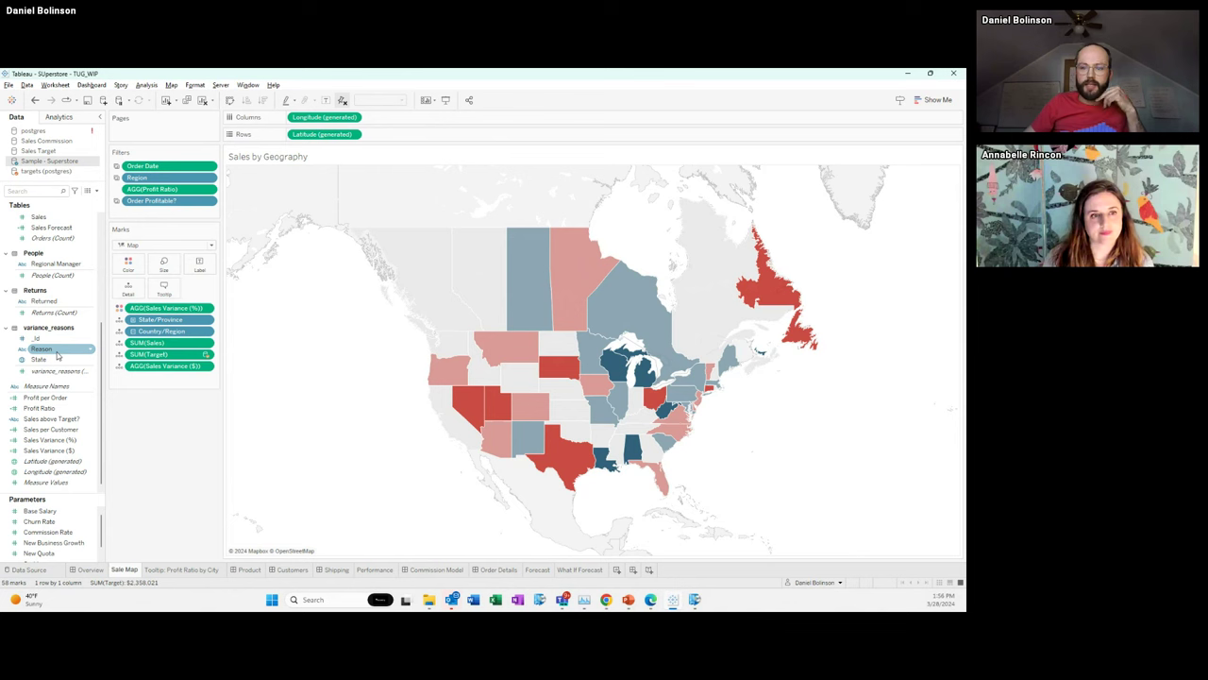
pyautogui.click(54, 349)
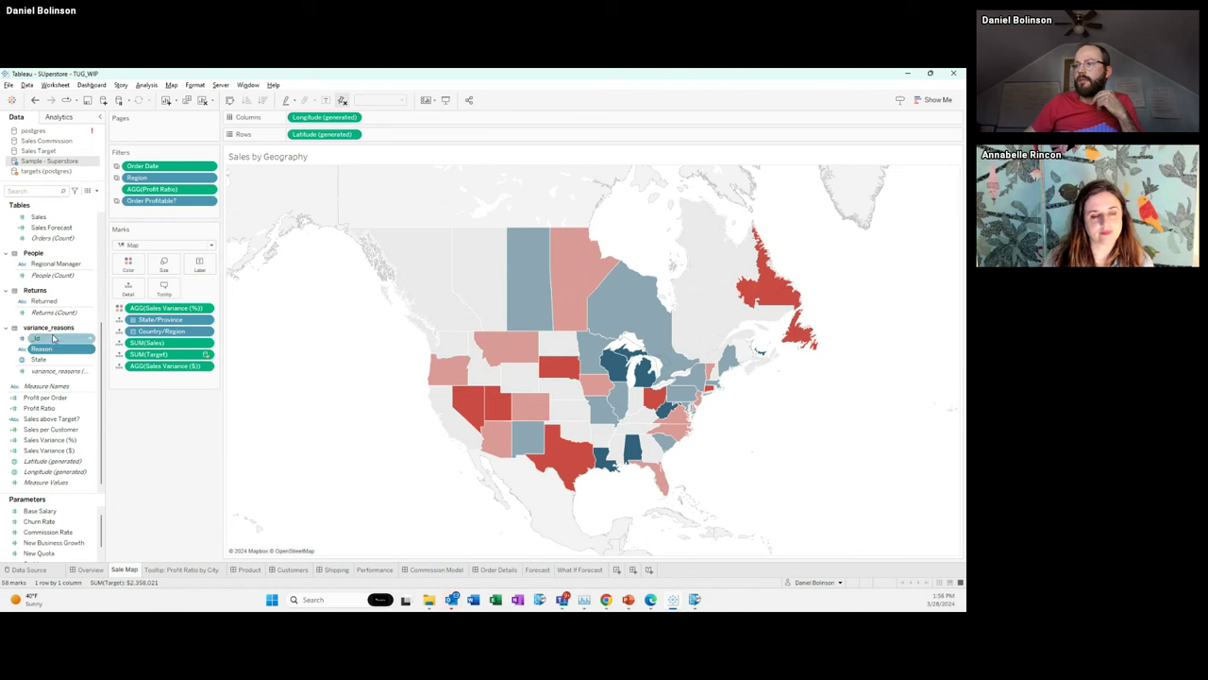
pyautogui.moveTo(725, 364)
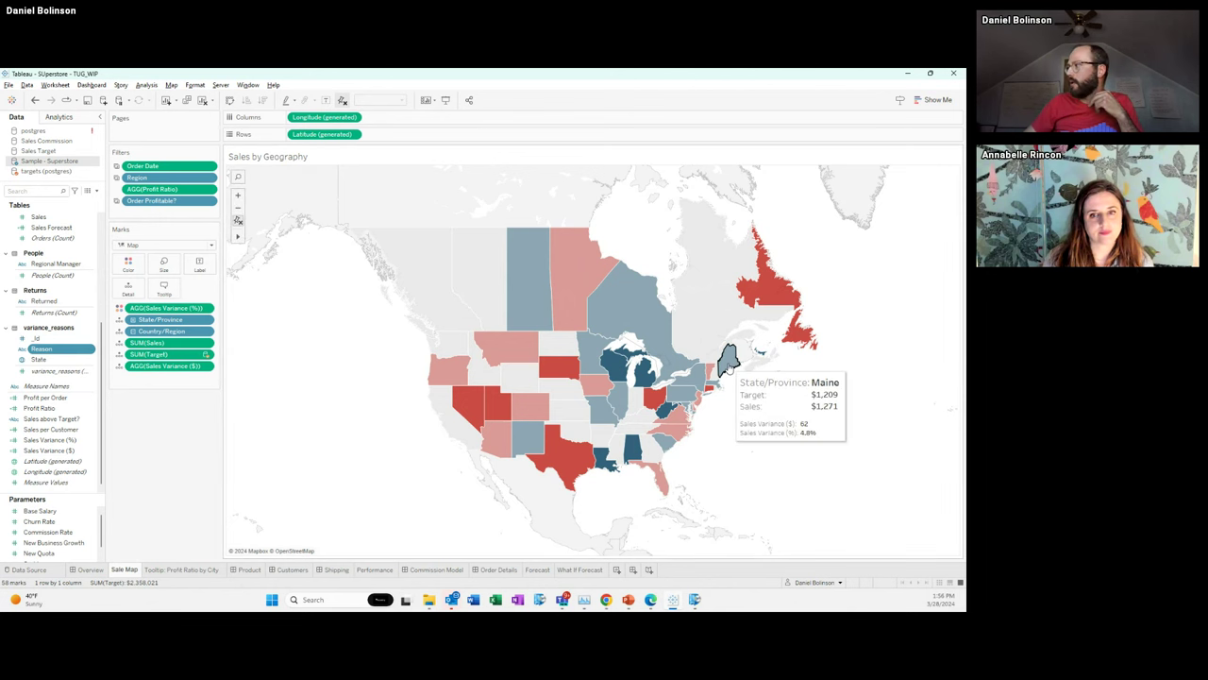
pyautogui.moveTo(709, 387)
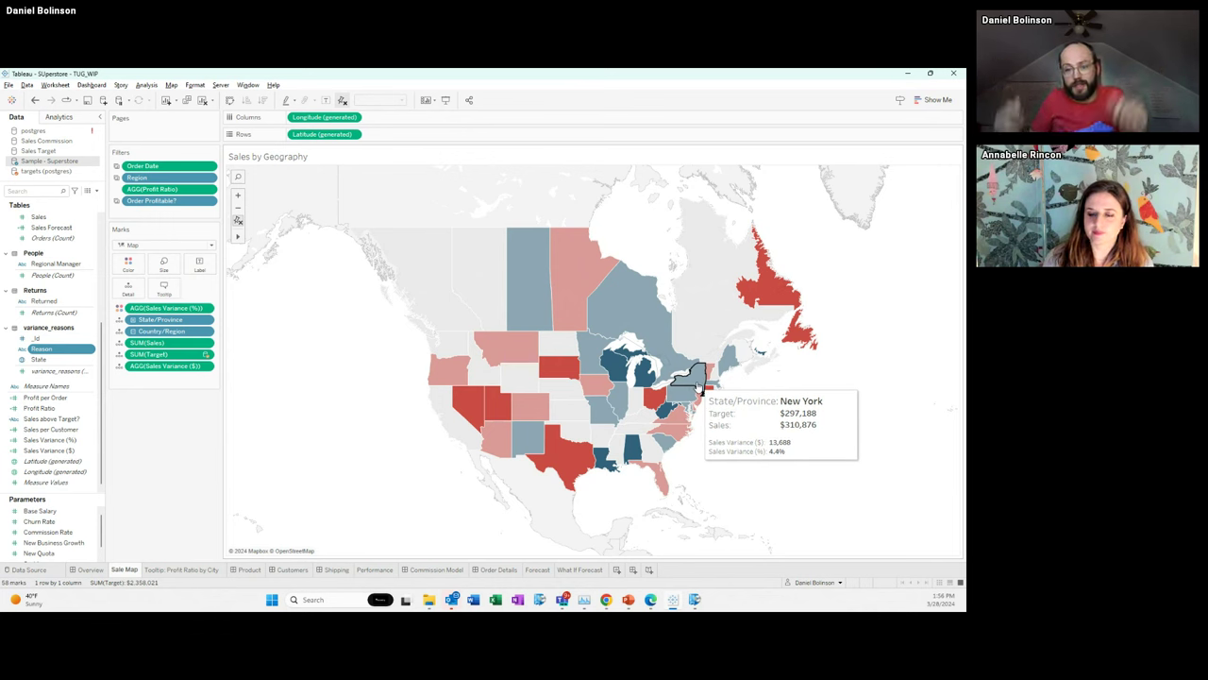
pyautogui.moveTo(598, 363)
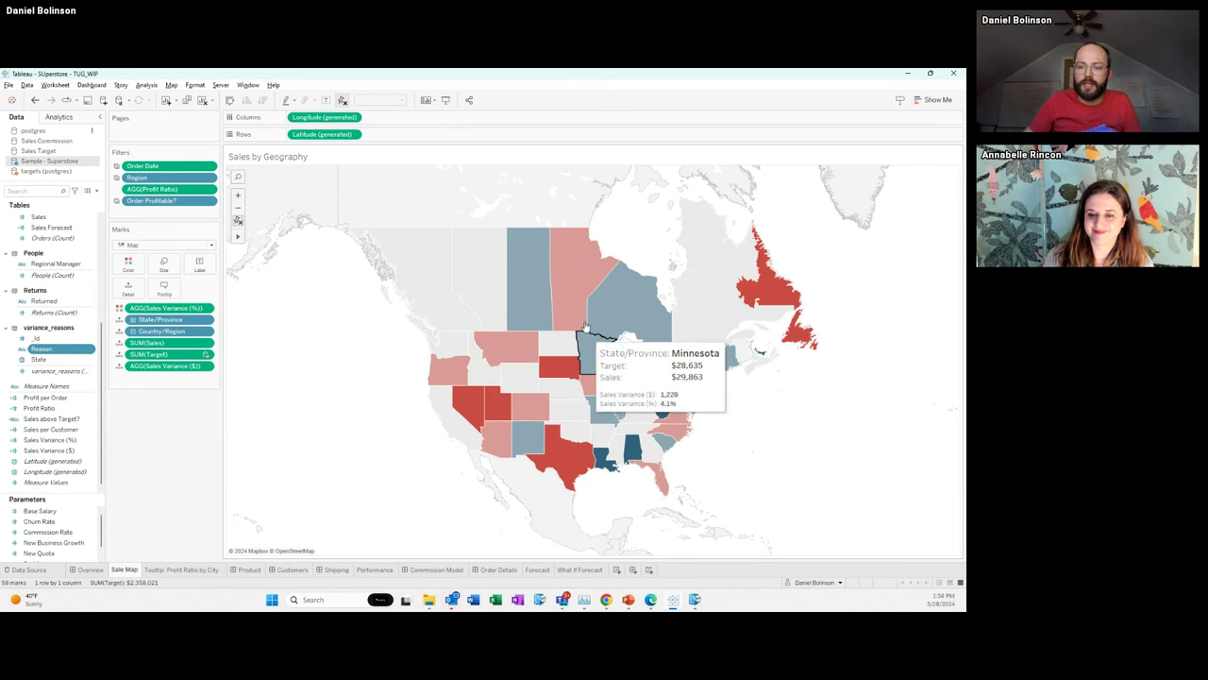
pyautogui.moveTo(584, 325)
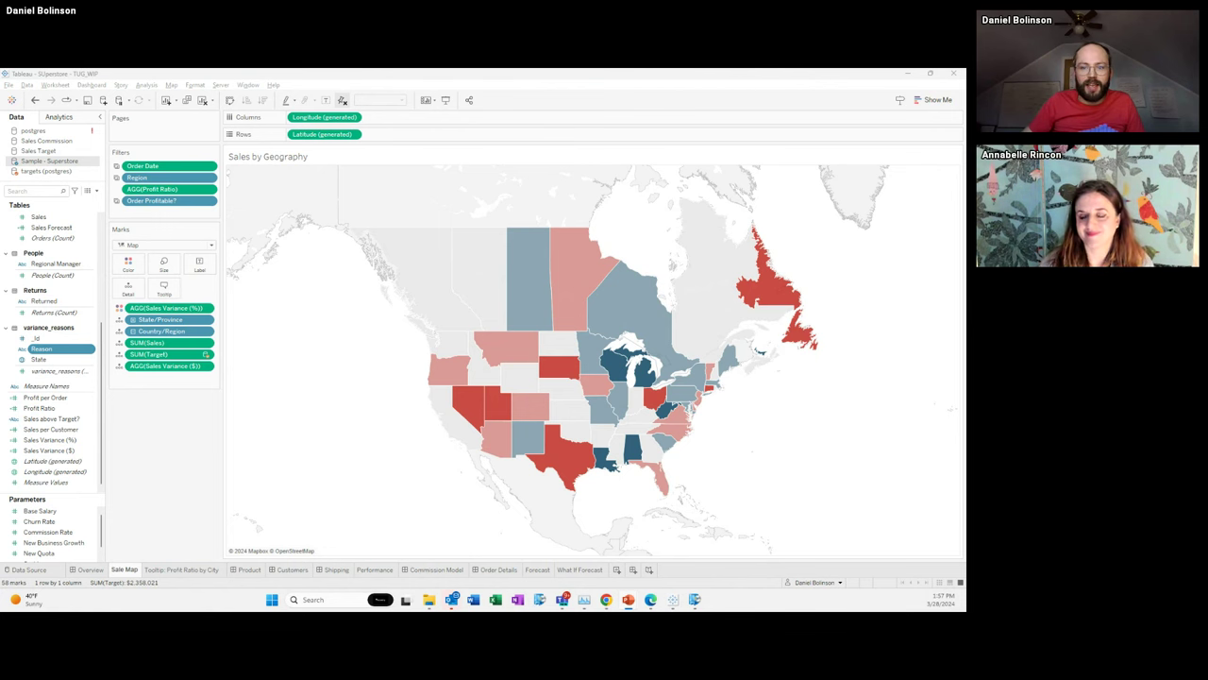
pyautogui.hotkey('shift', 'F5')
pyautogui.press('Right')
pyautogui.press('Right')
pyautogui.press('Right')
pyautogui.press('Right')
pyautogui.press('Right')
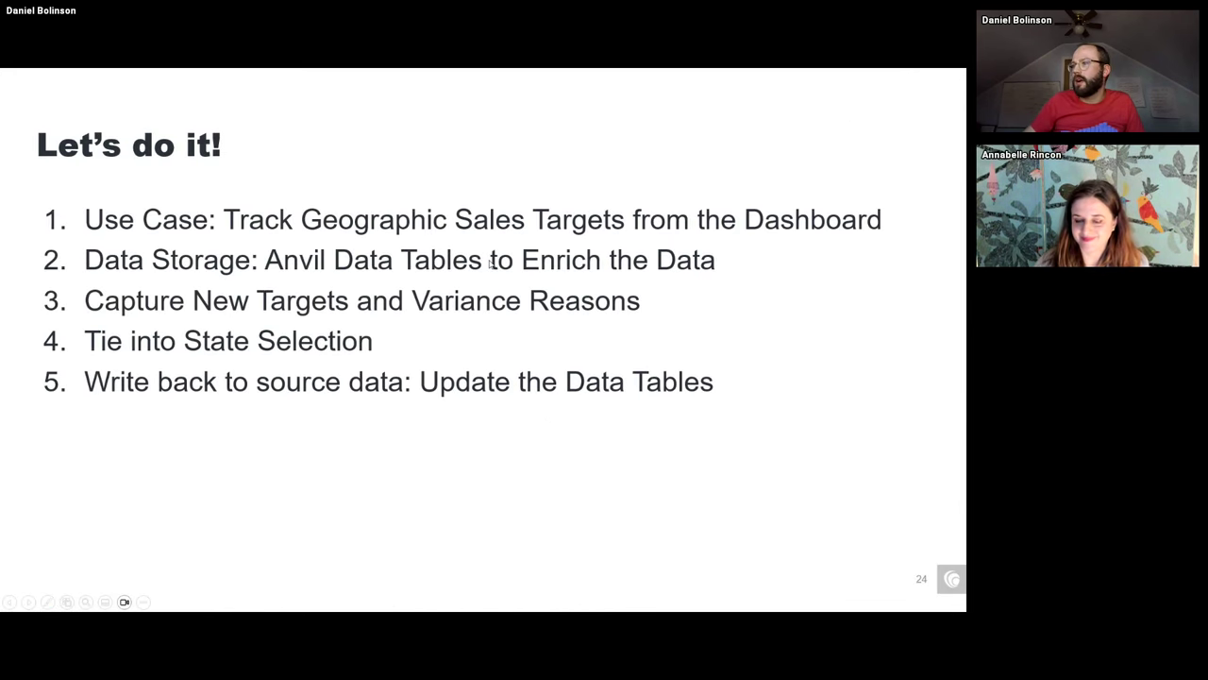
pyautogui.press('Right')
pyautogui.press('Right')
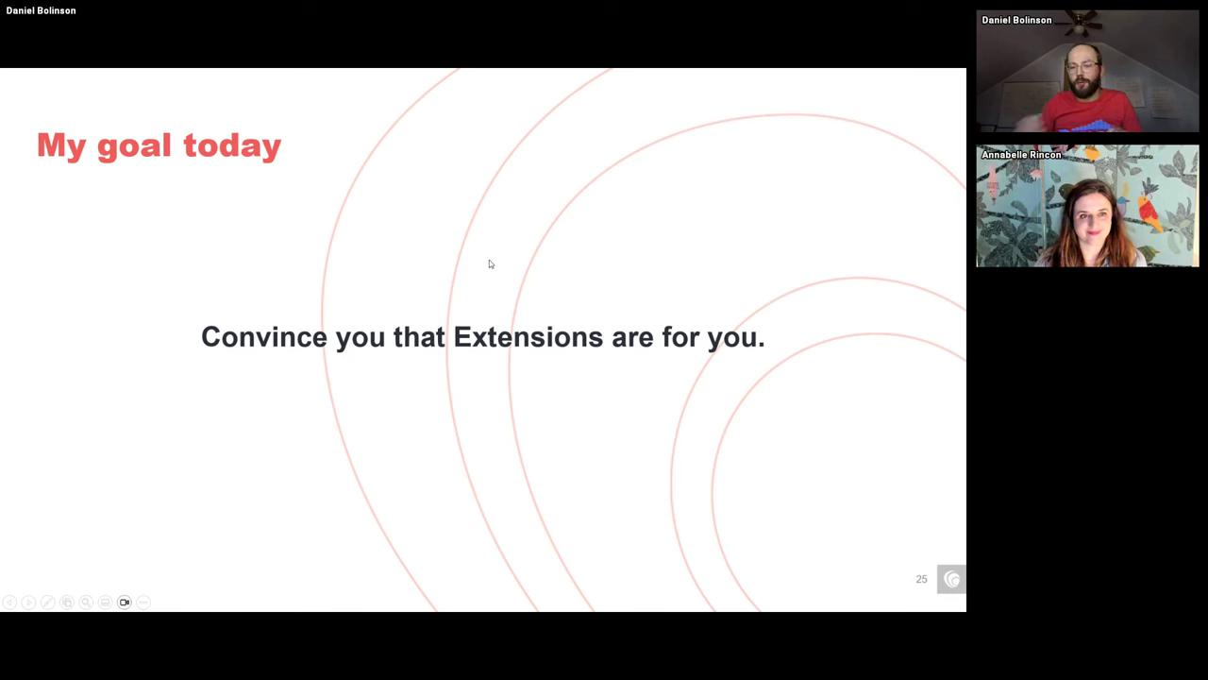